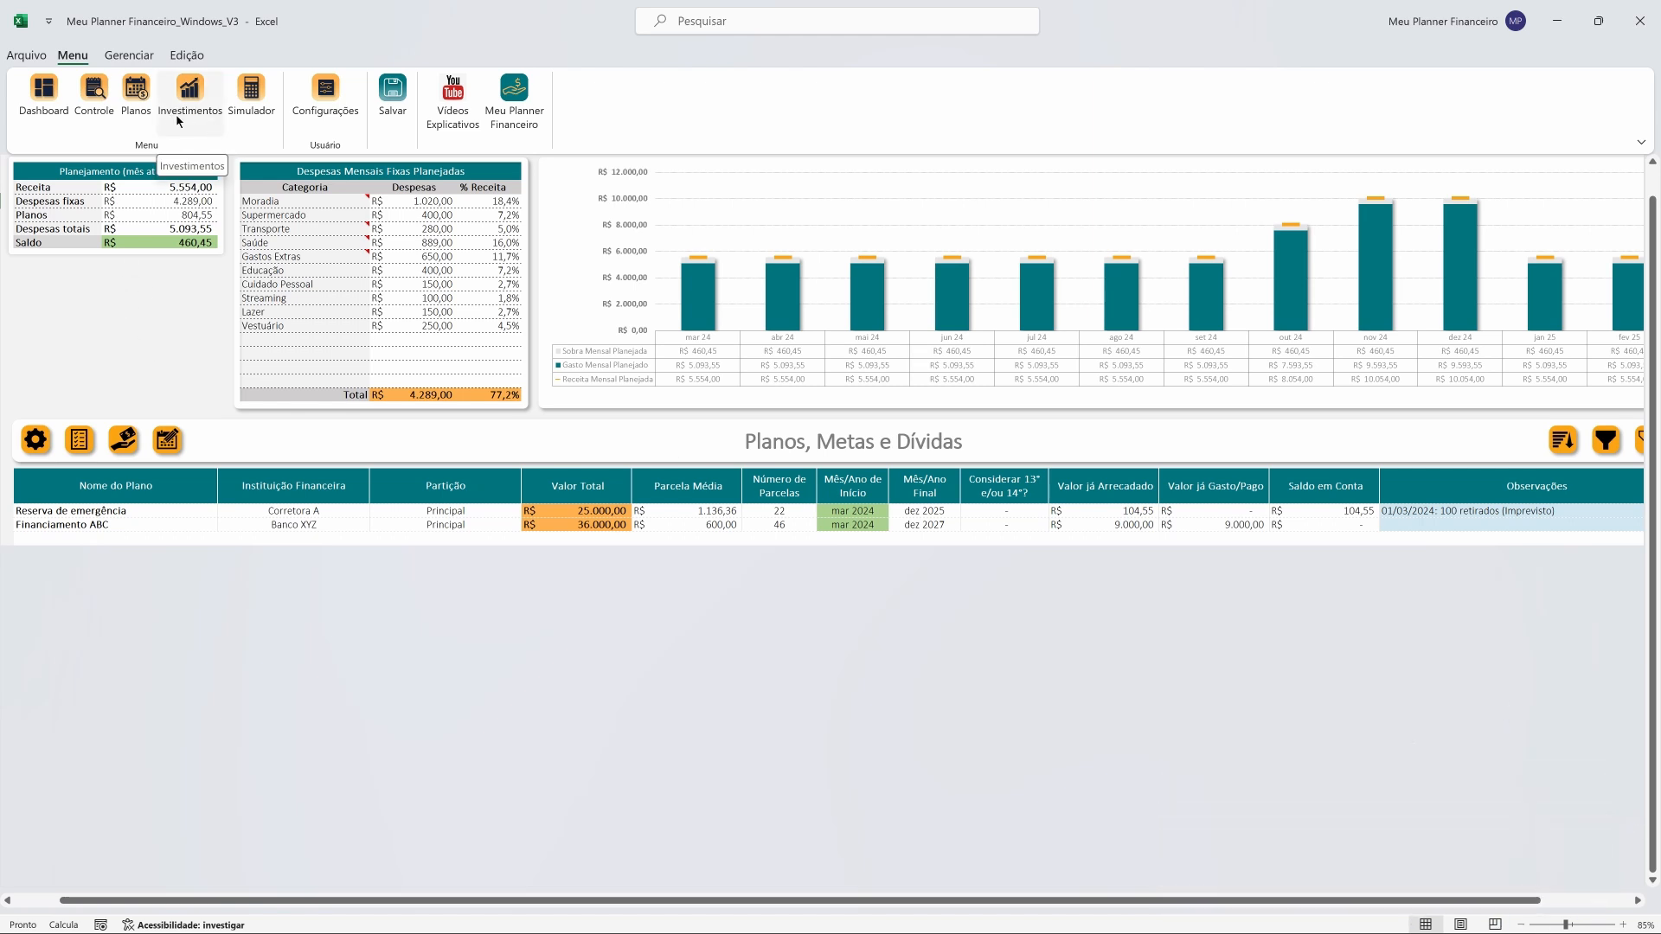
Open the Investimentos sheet and examine the current monthly expenses, monthly income and degree of financial independence
left_click(176, 116)
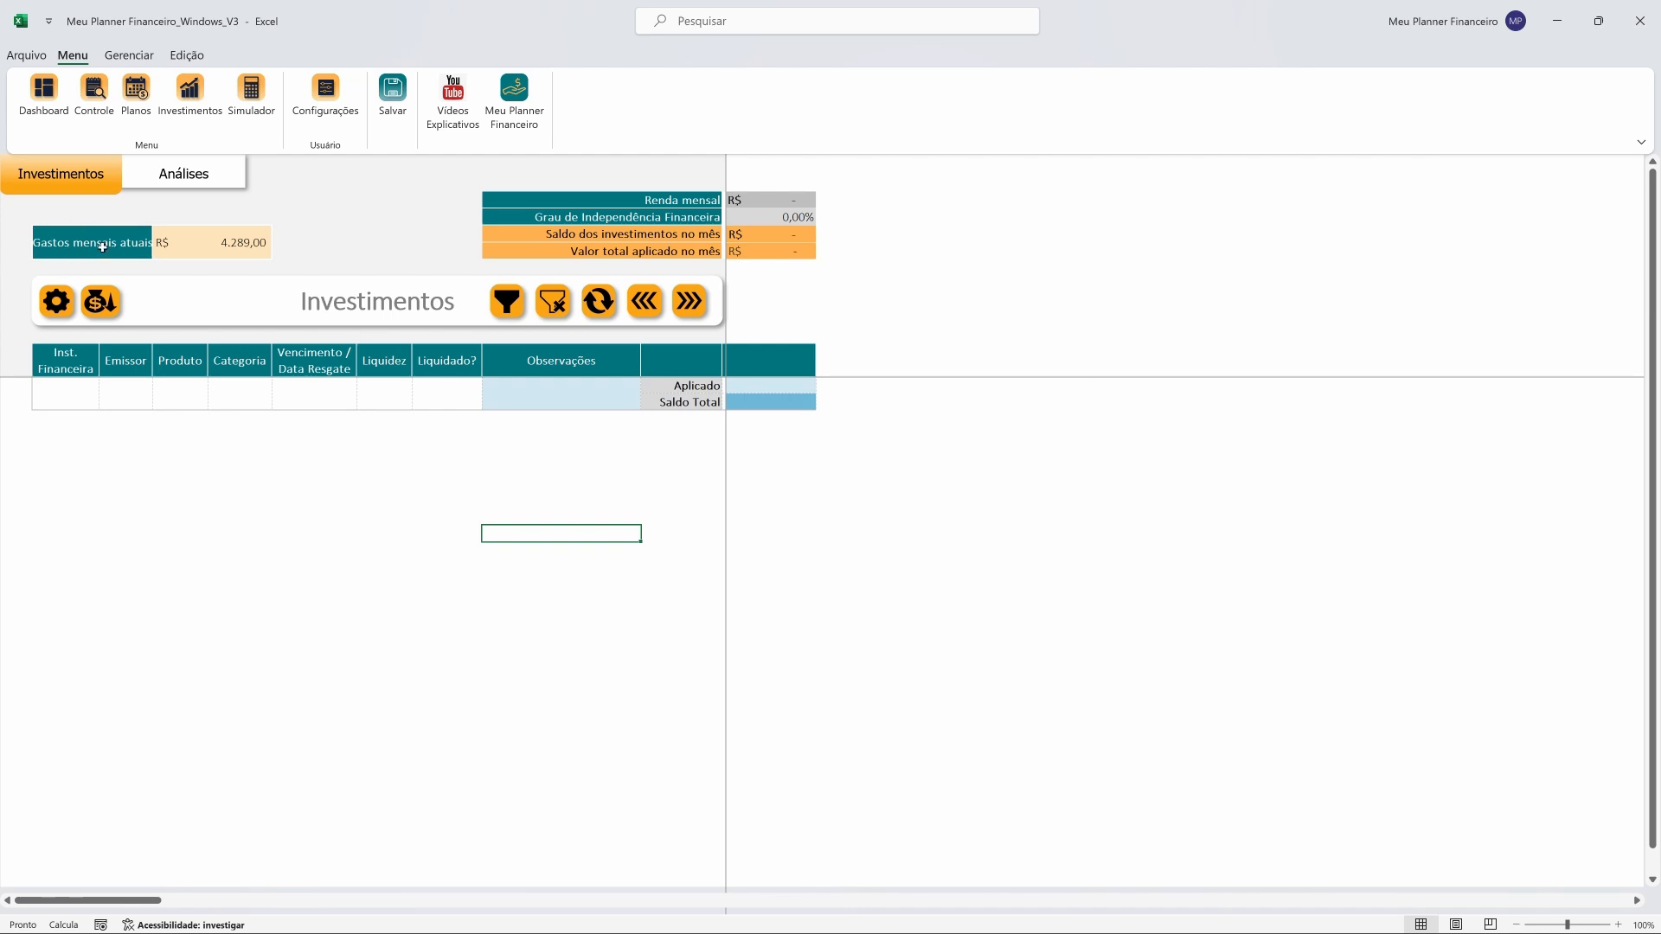
left_click(232, 244)
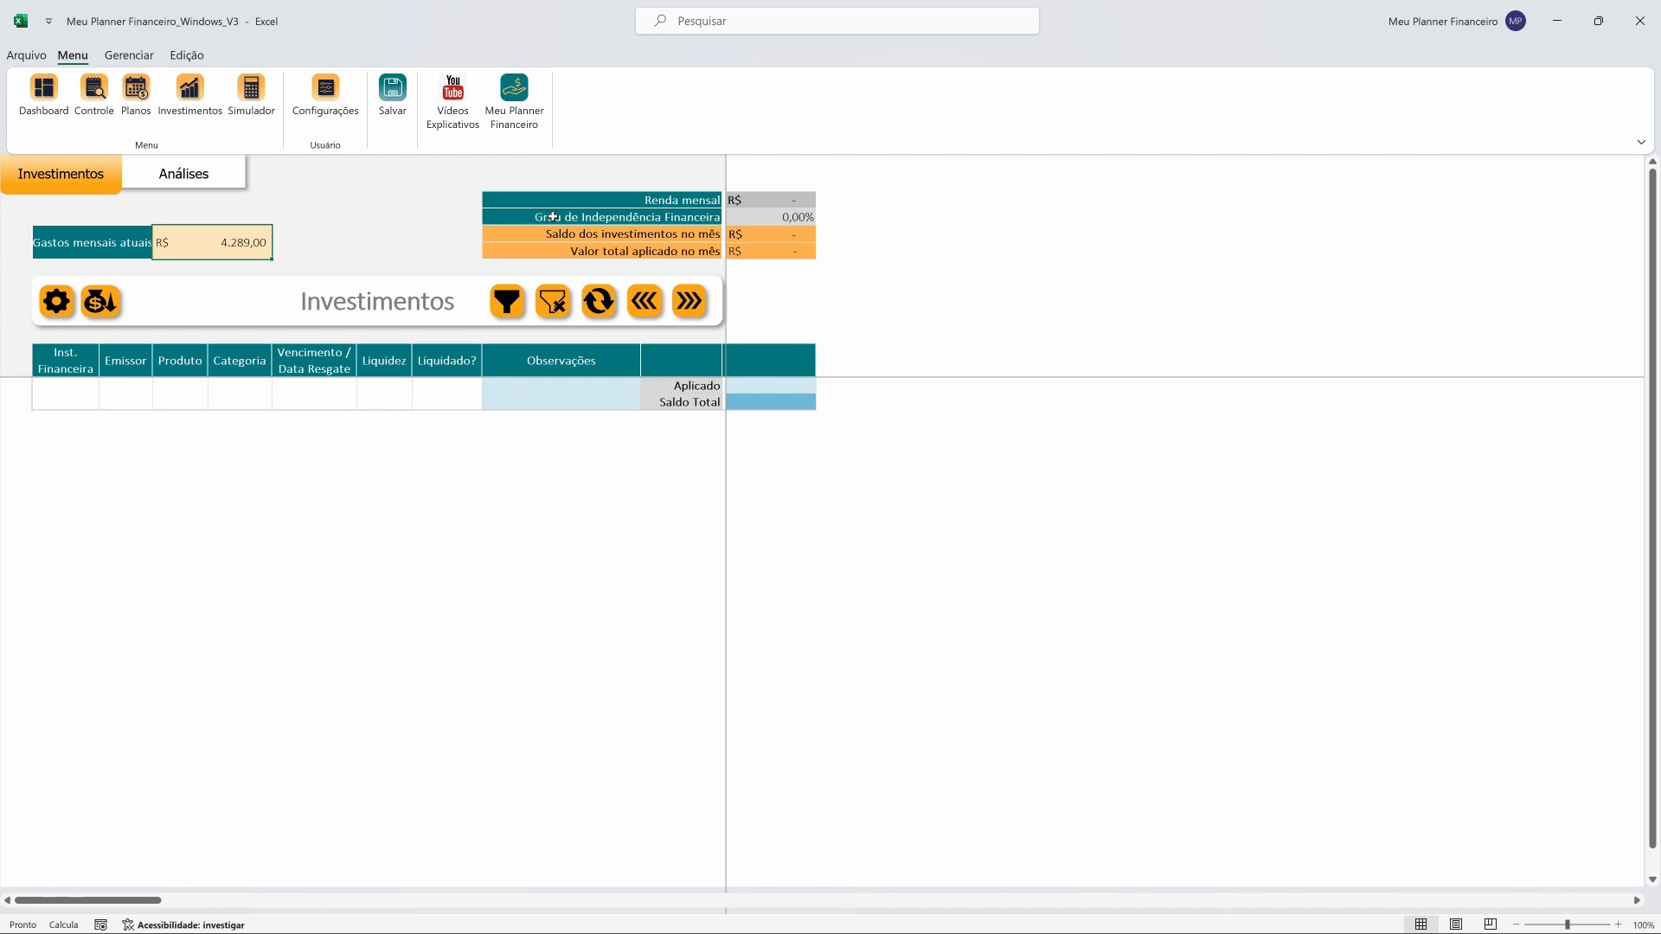
left_click(608, 211)
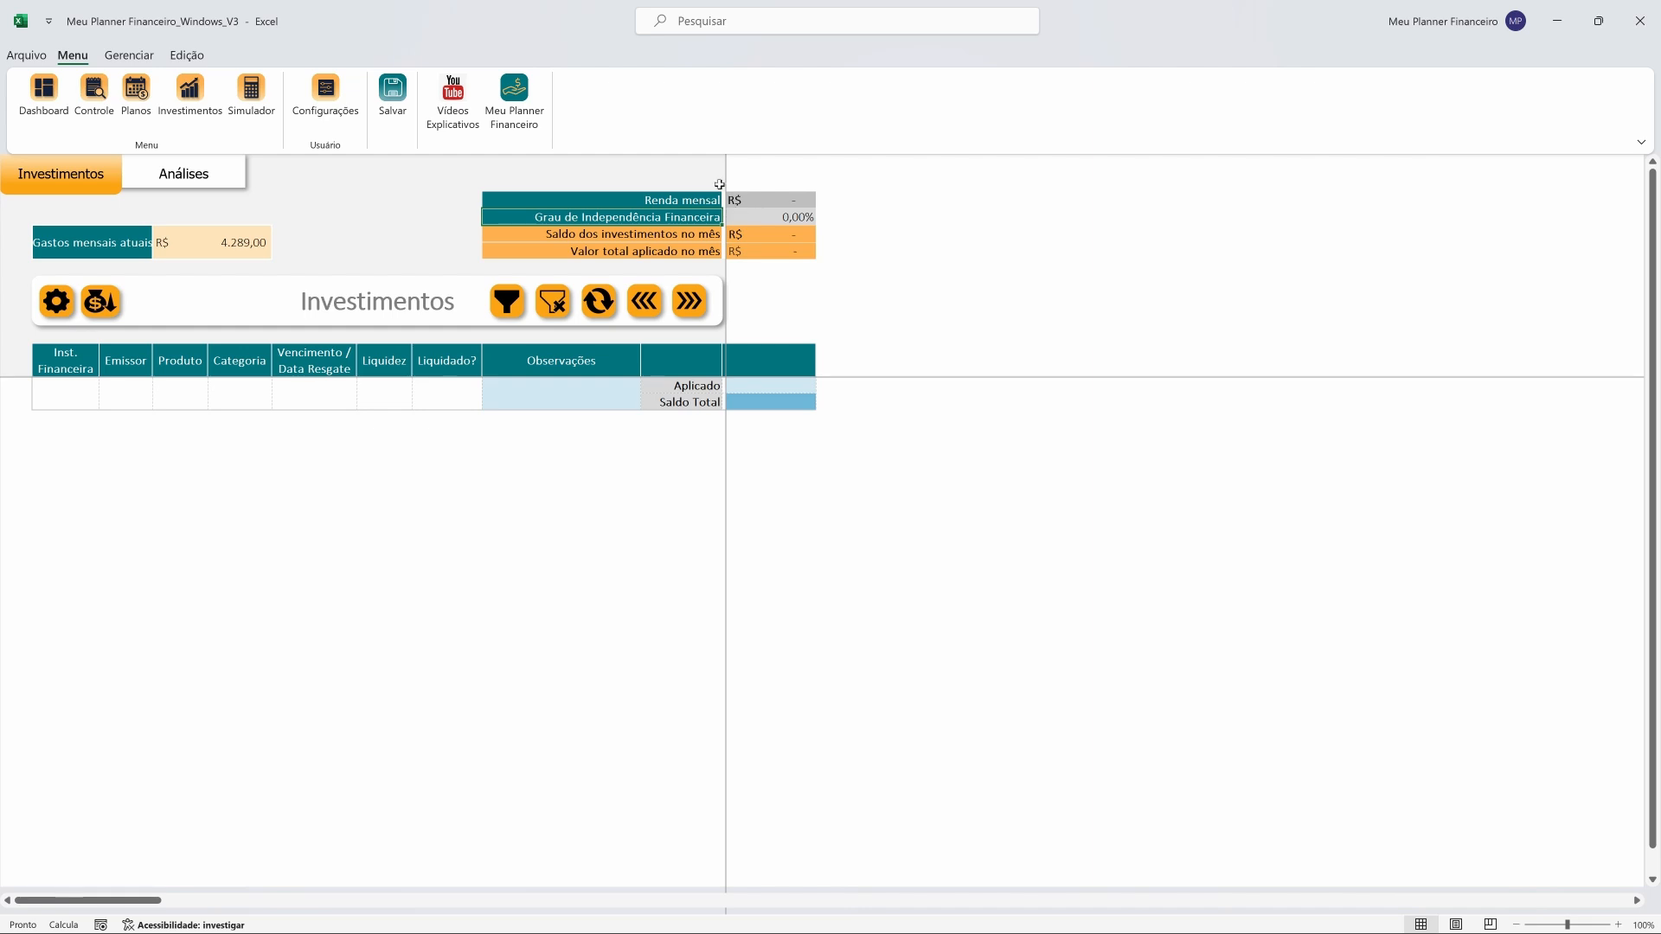
left_click(761, 203)
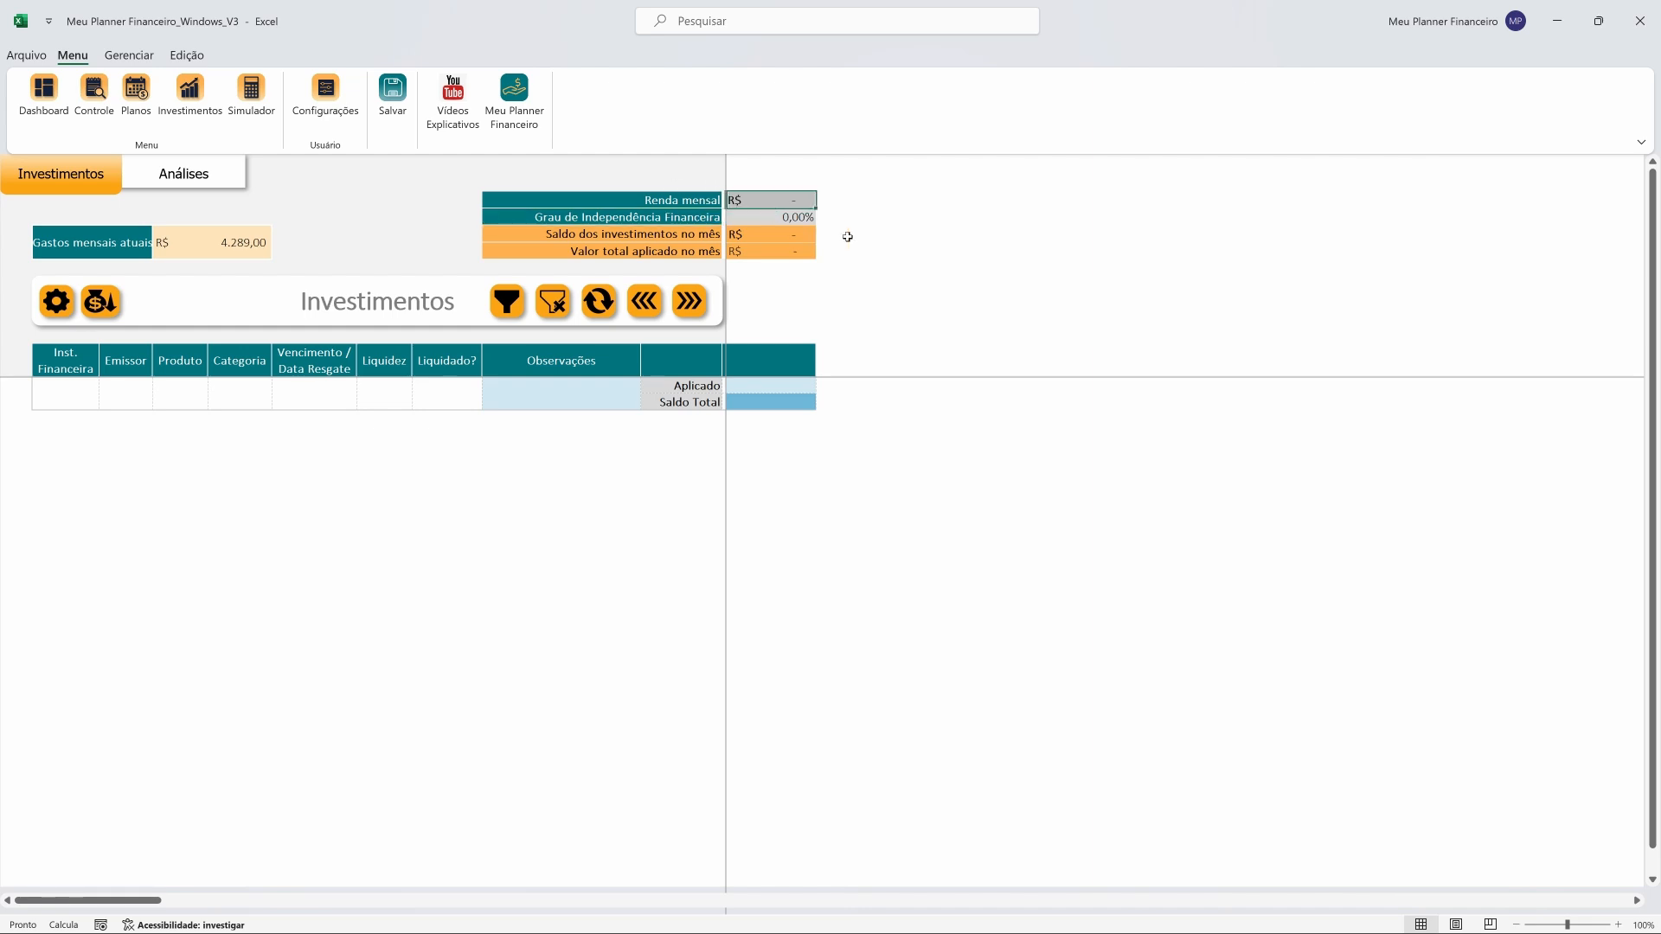
left_click(807, 216)
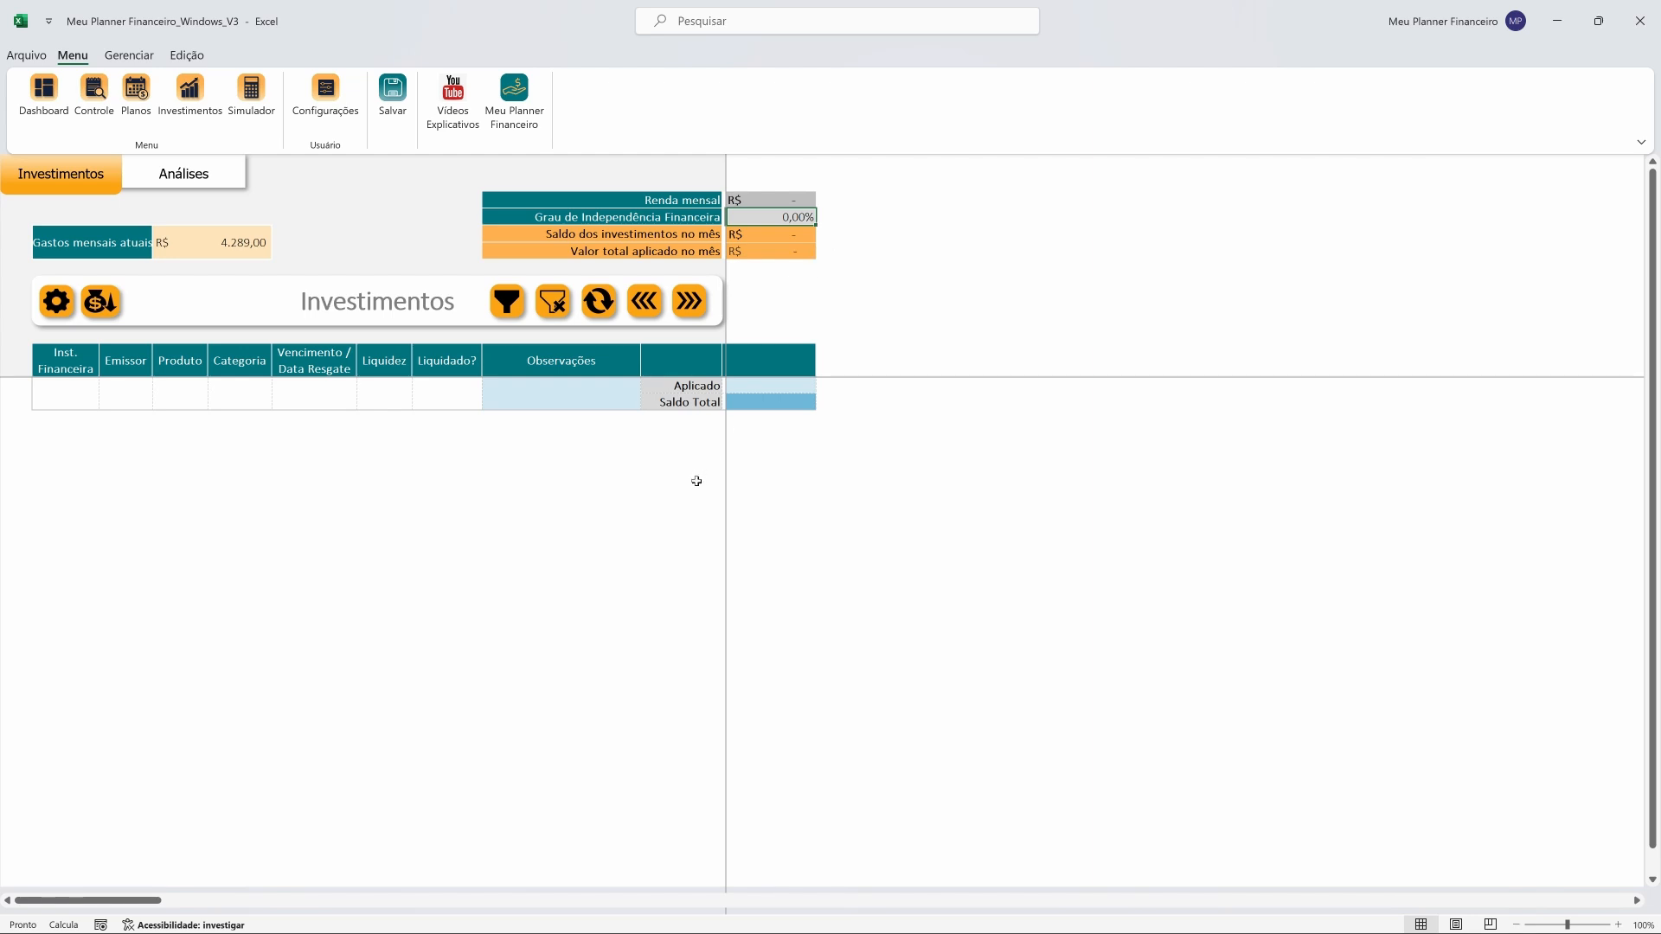
left_click(227, 236)
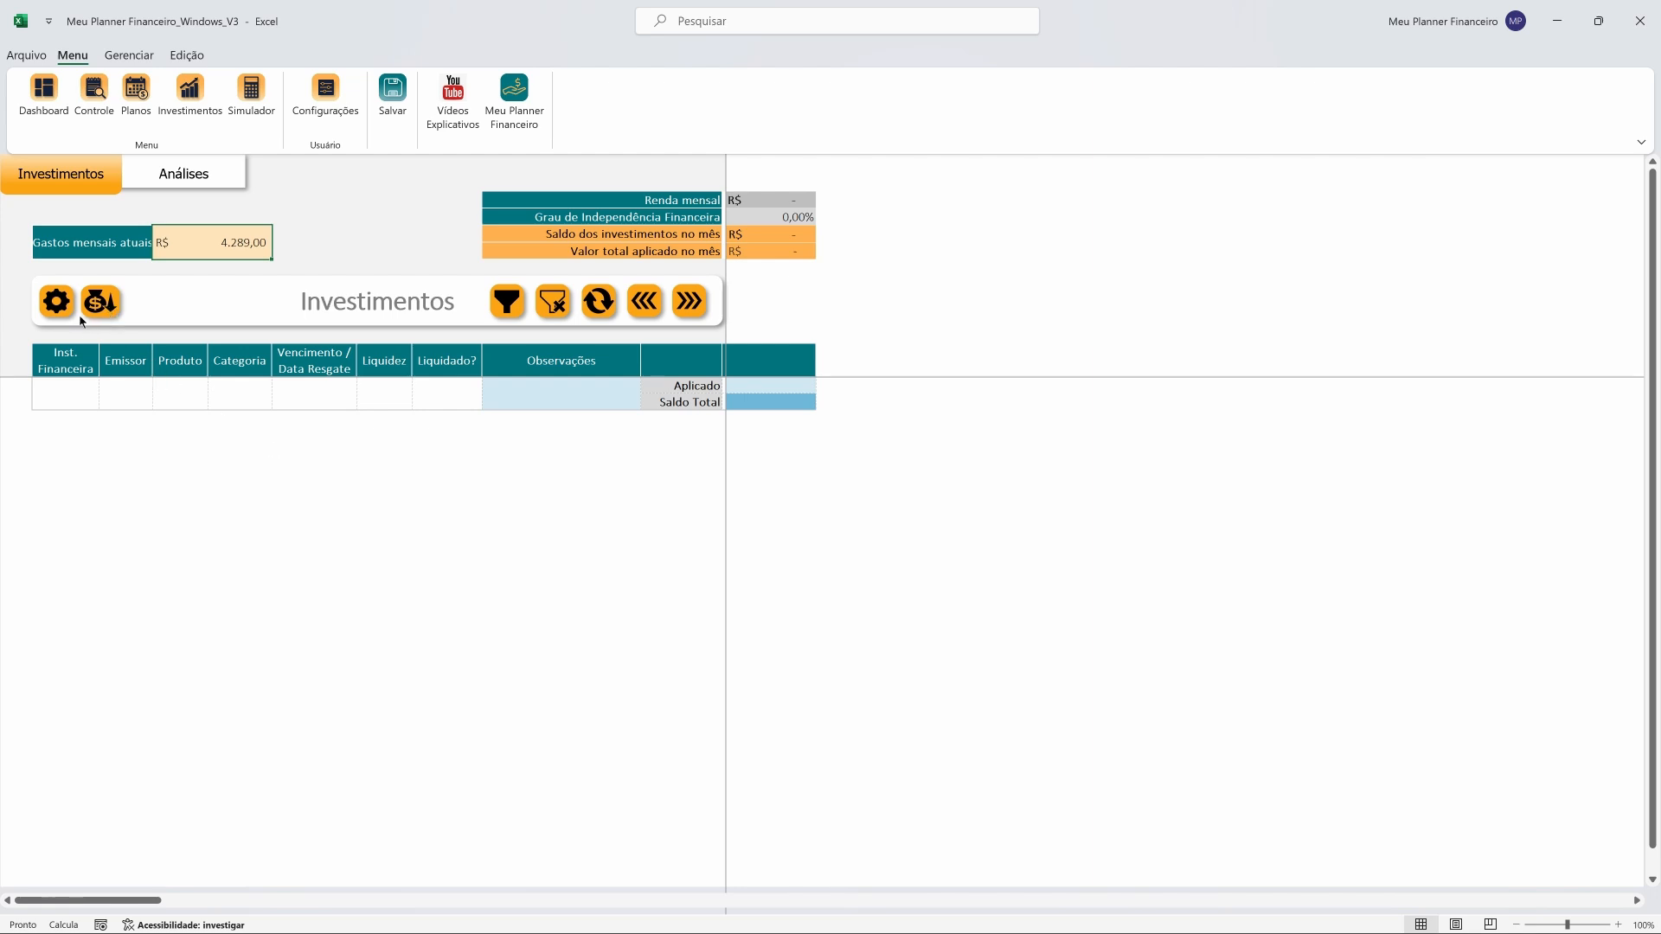
Start a new investment with institution Corretora A, issuer Banco Mais and product 120% do CDI
left_click(55, 303)
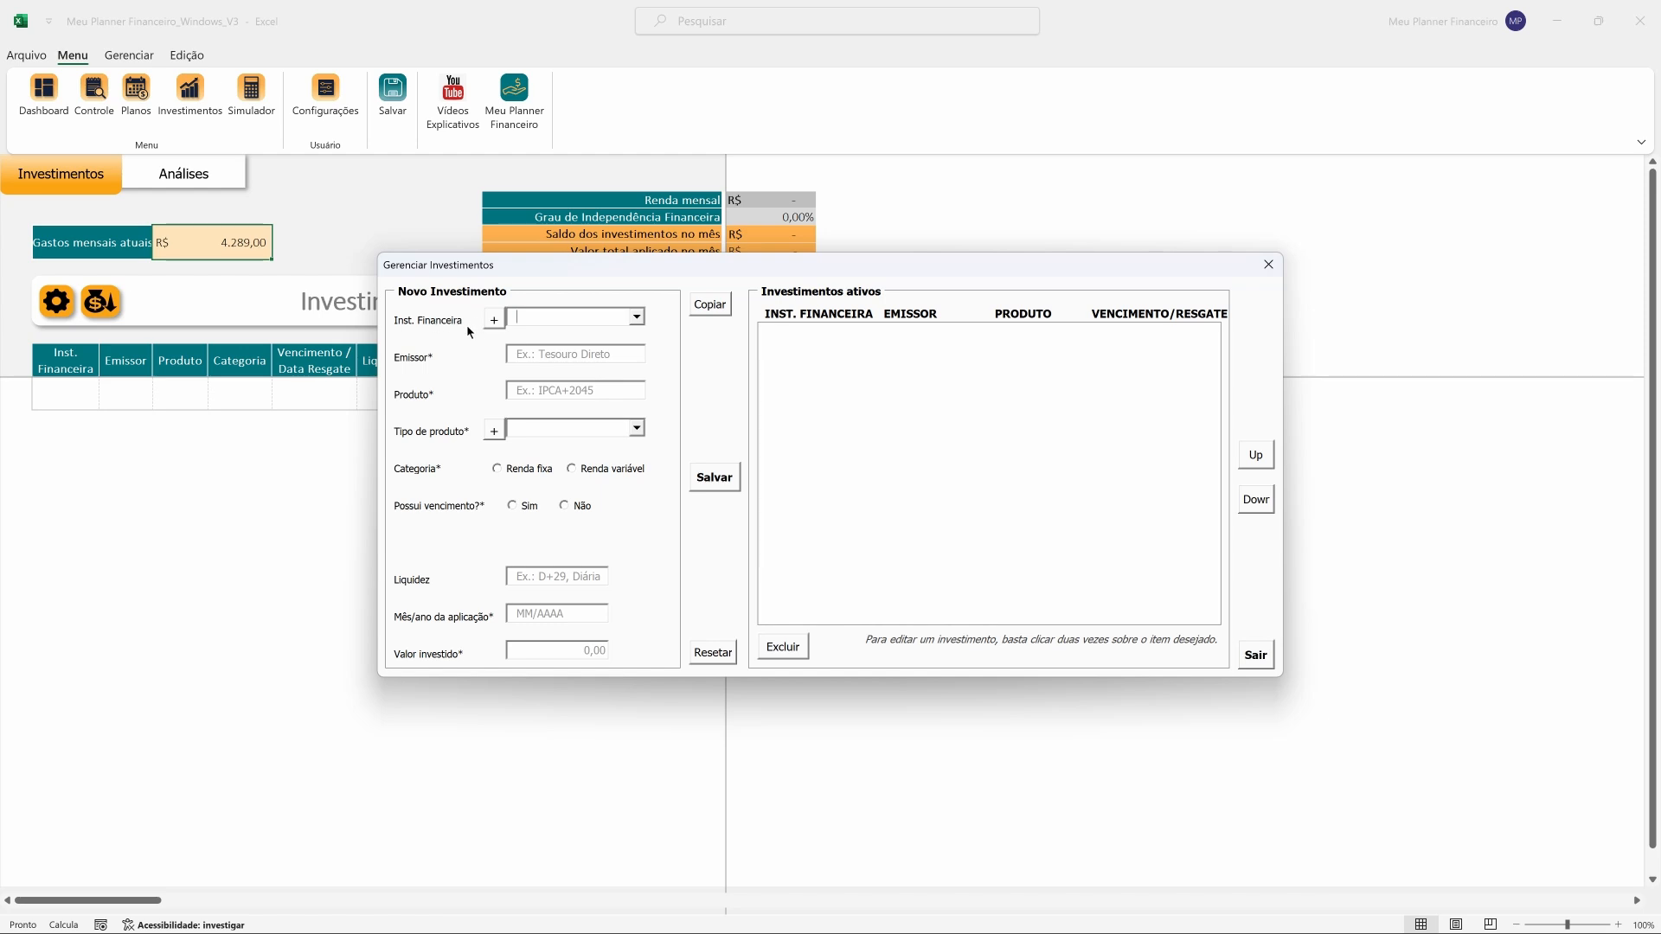
left_click(637, 317)
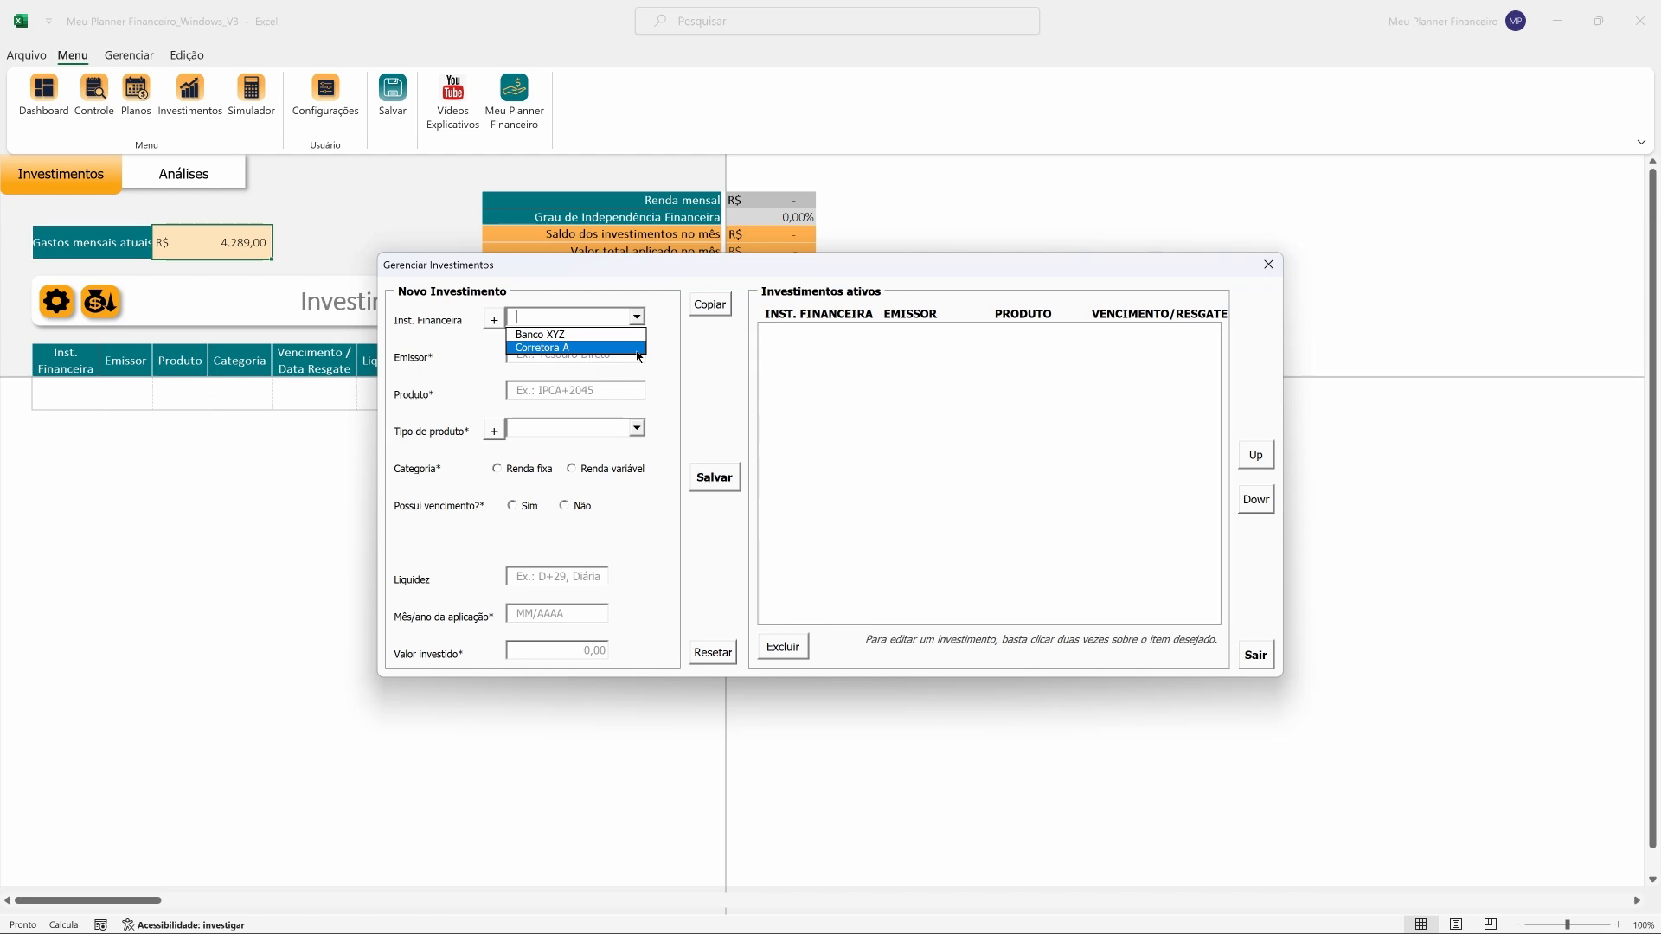
left_click(592, 349)
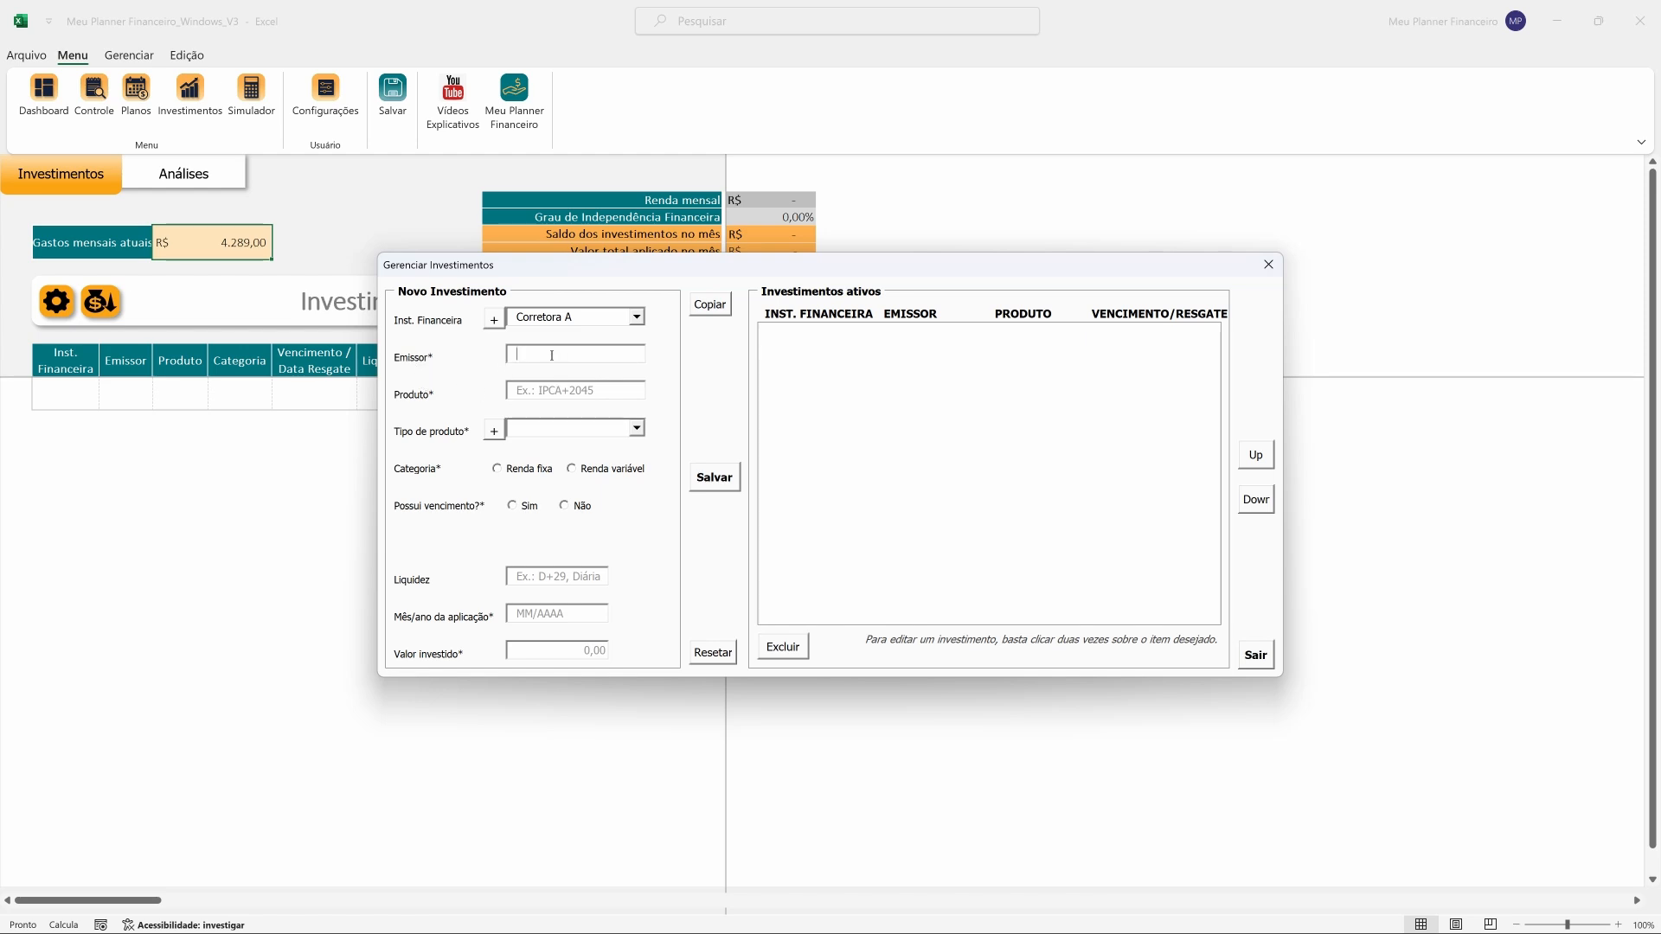
type("Banco Mais")
left_click(565, 391)
type("120% do CDI")
Look through the available product types and choose CDB for the new investment
left_click(640, 431)
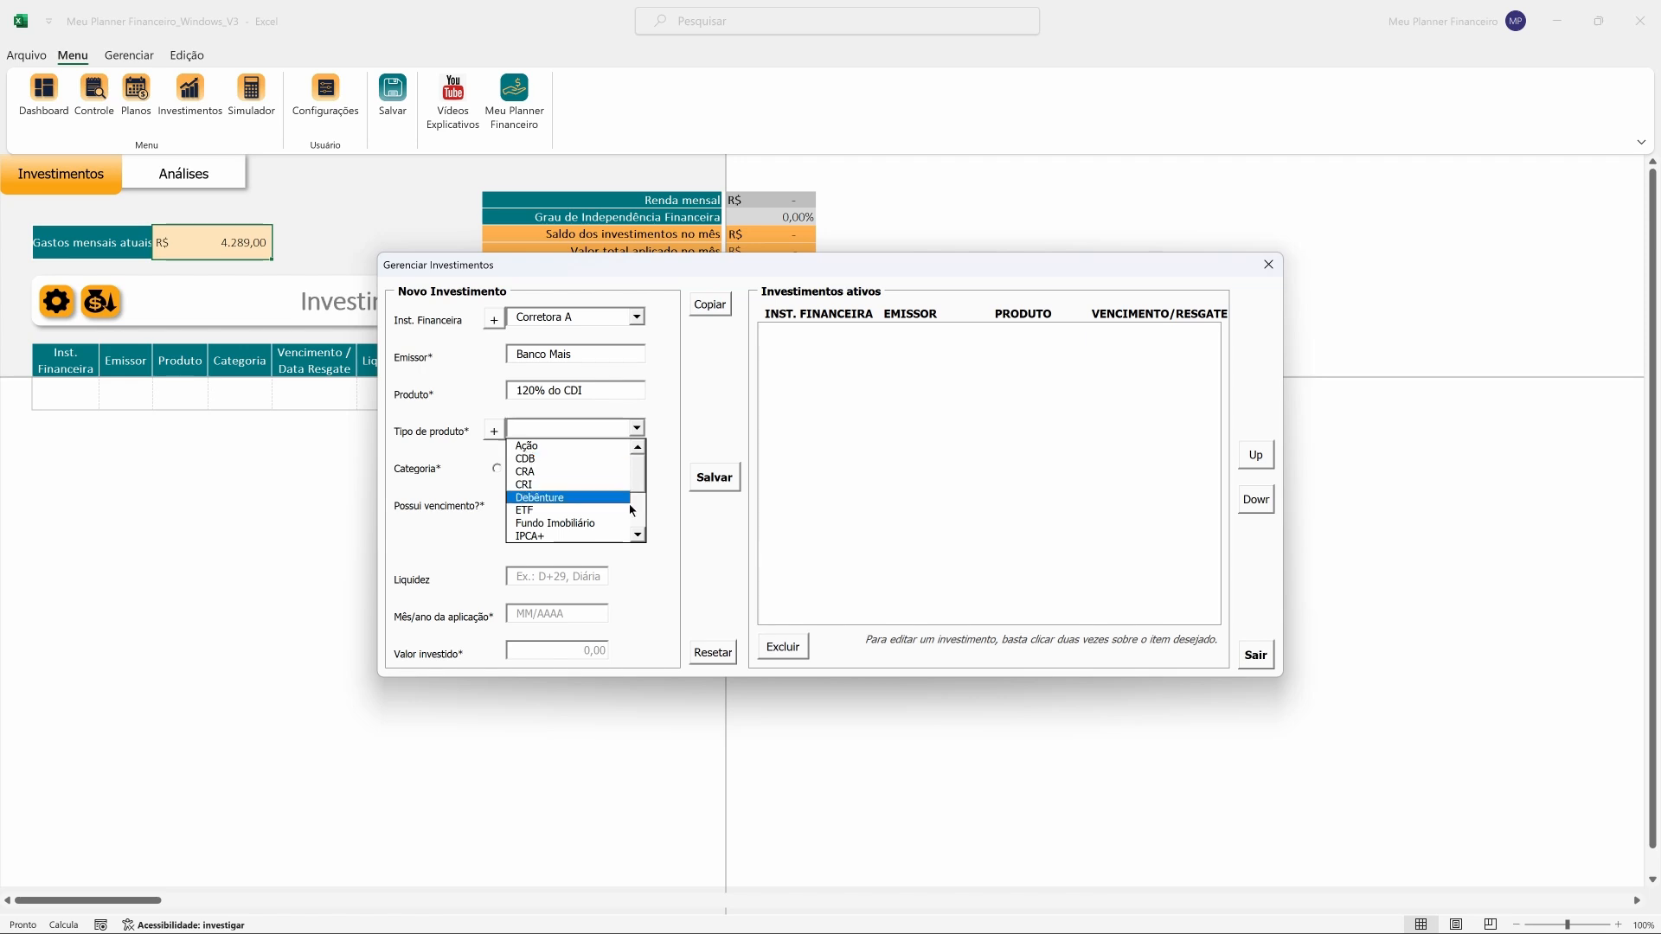
left_click(642, 535)
left_click(642, 536)
left_click(641, 536)
left_click(642, 535)
left_click(642, 535)
left_click(642, 536)
left_click(641, 536)
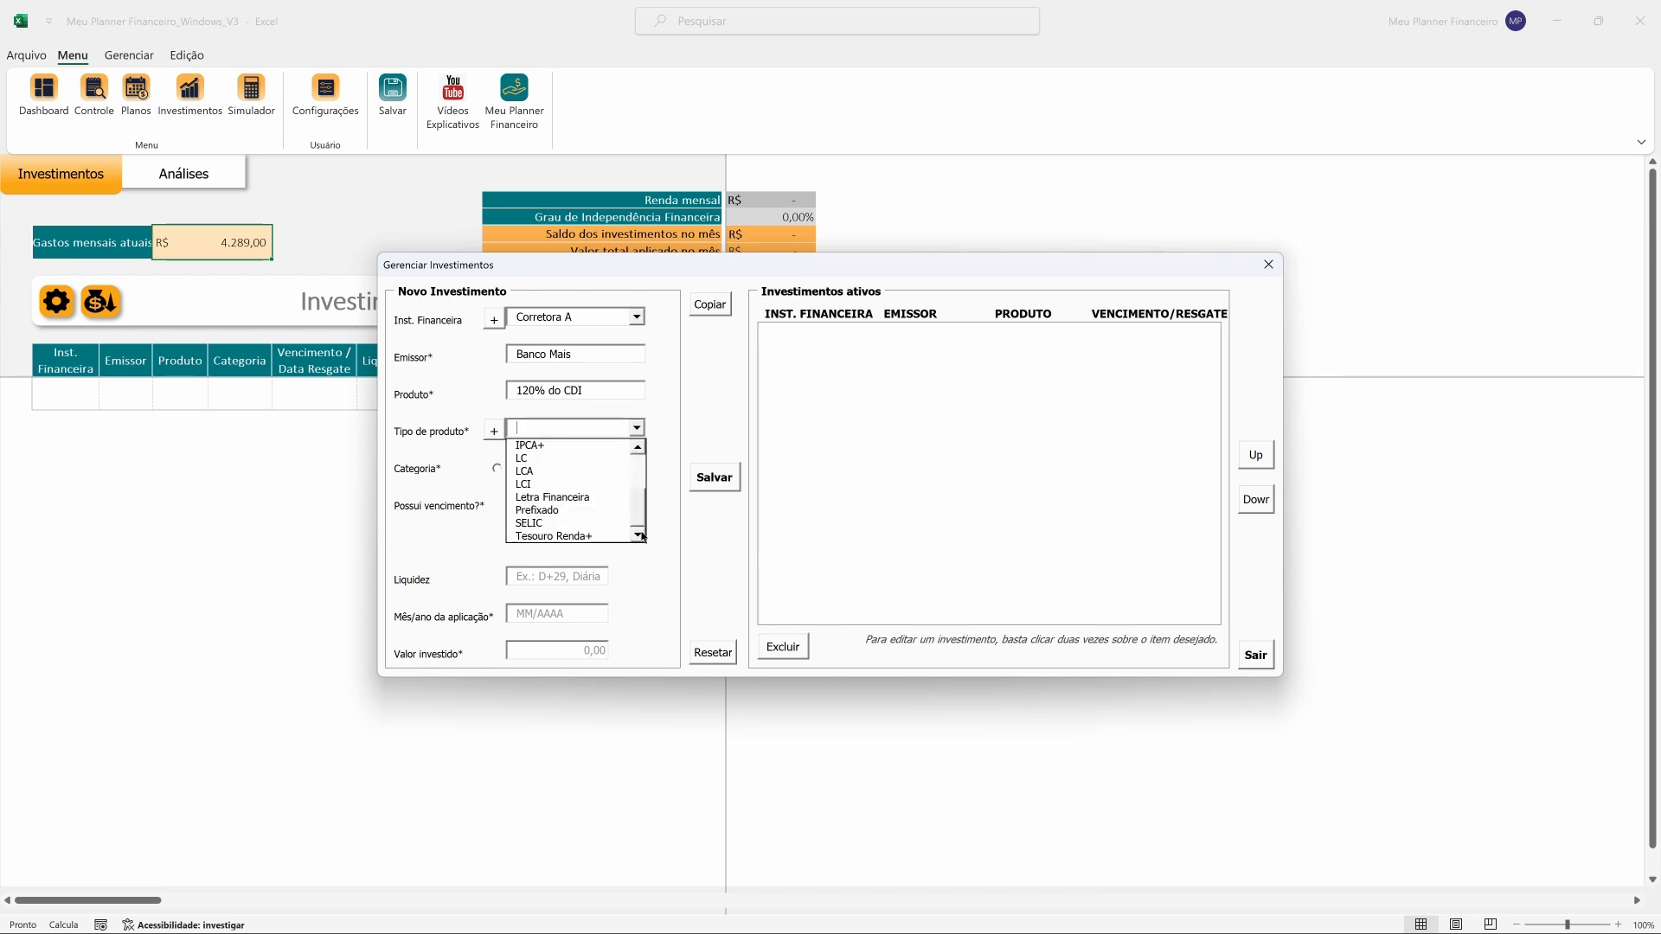
scroll(566, 485, "up", 3)
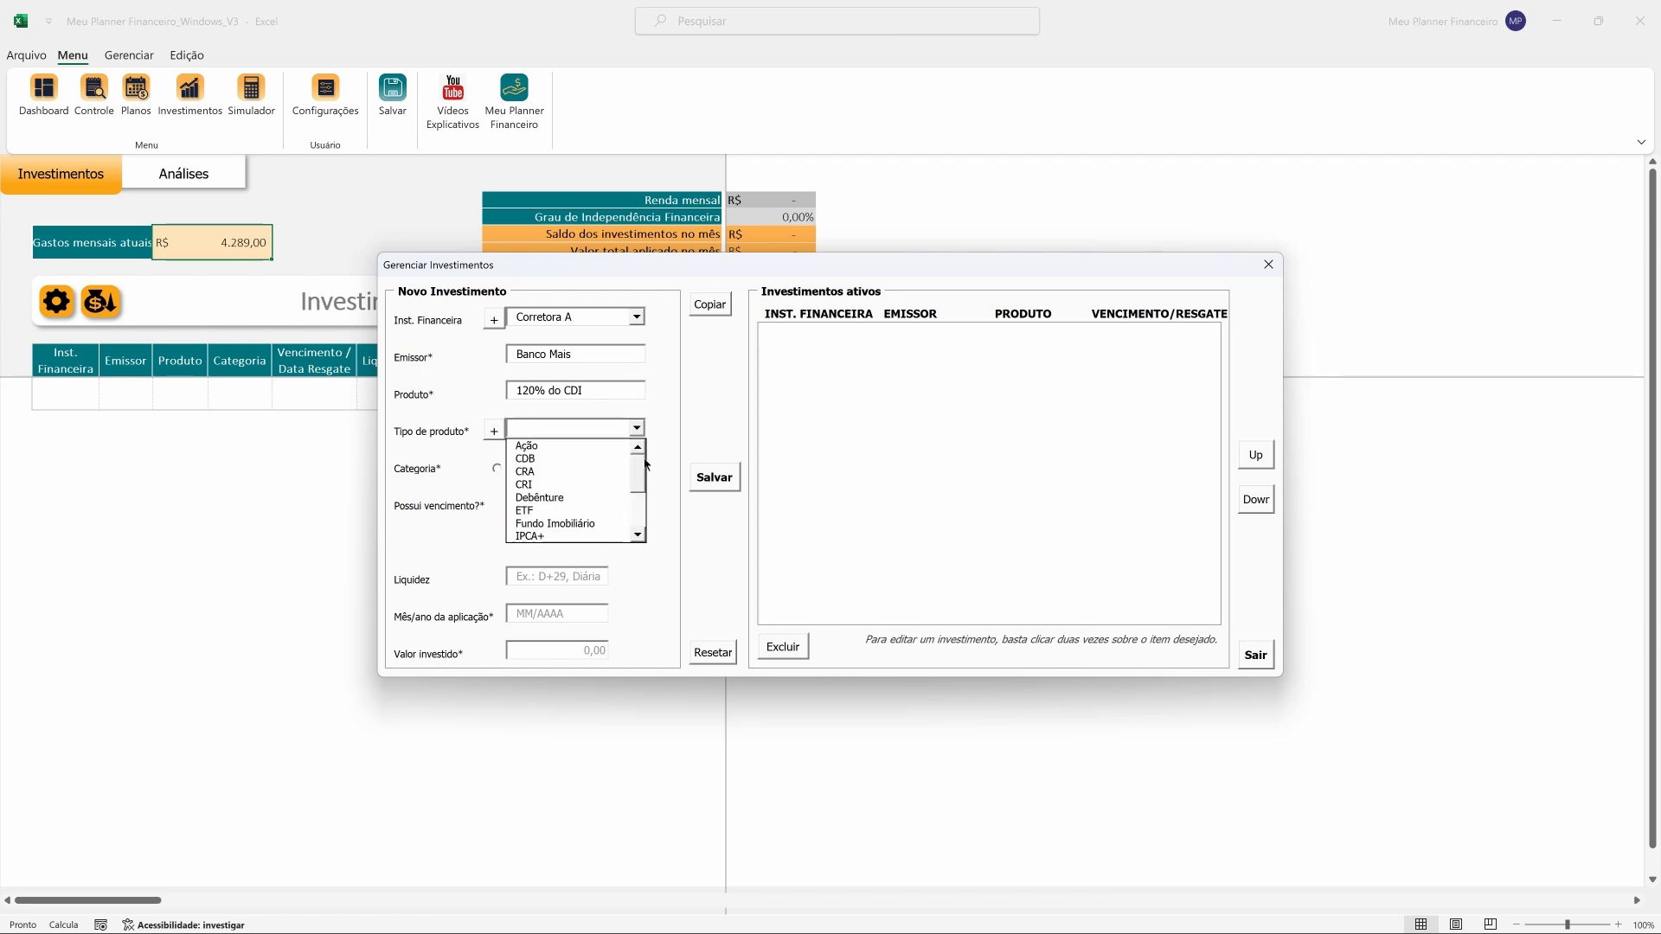
left_click(567, 459)
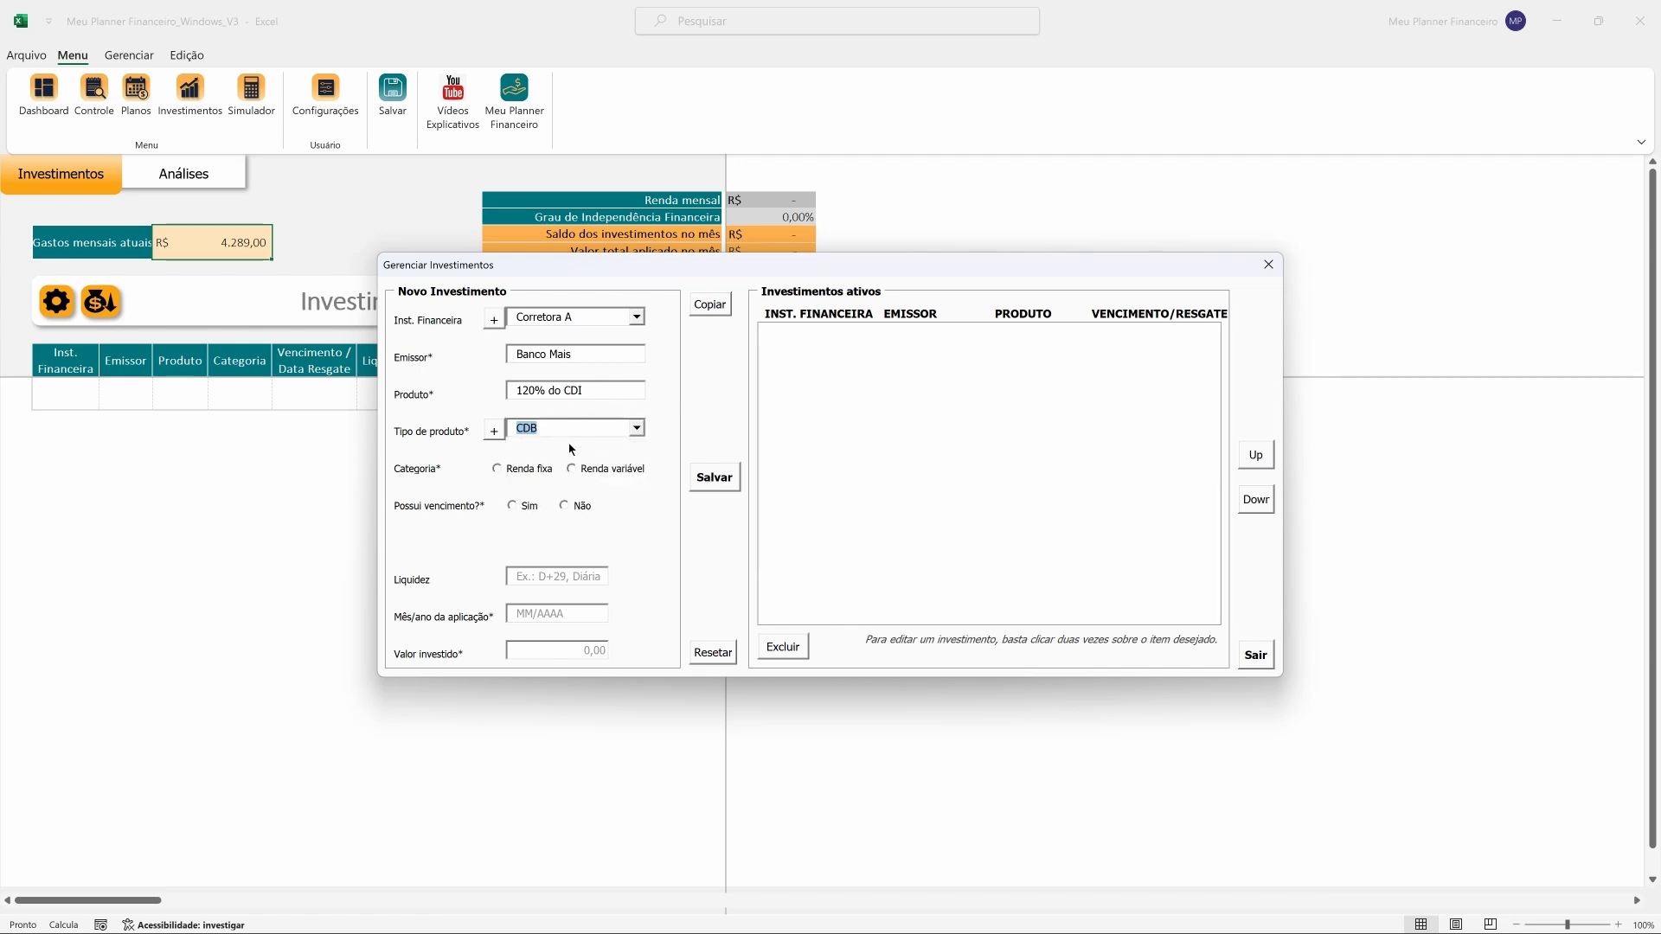
Inspect the form for adding a new product type and close the product type manager without adding one
left_click(494, 431)
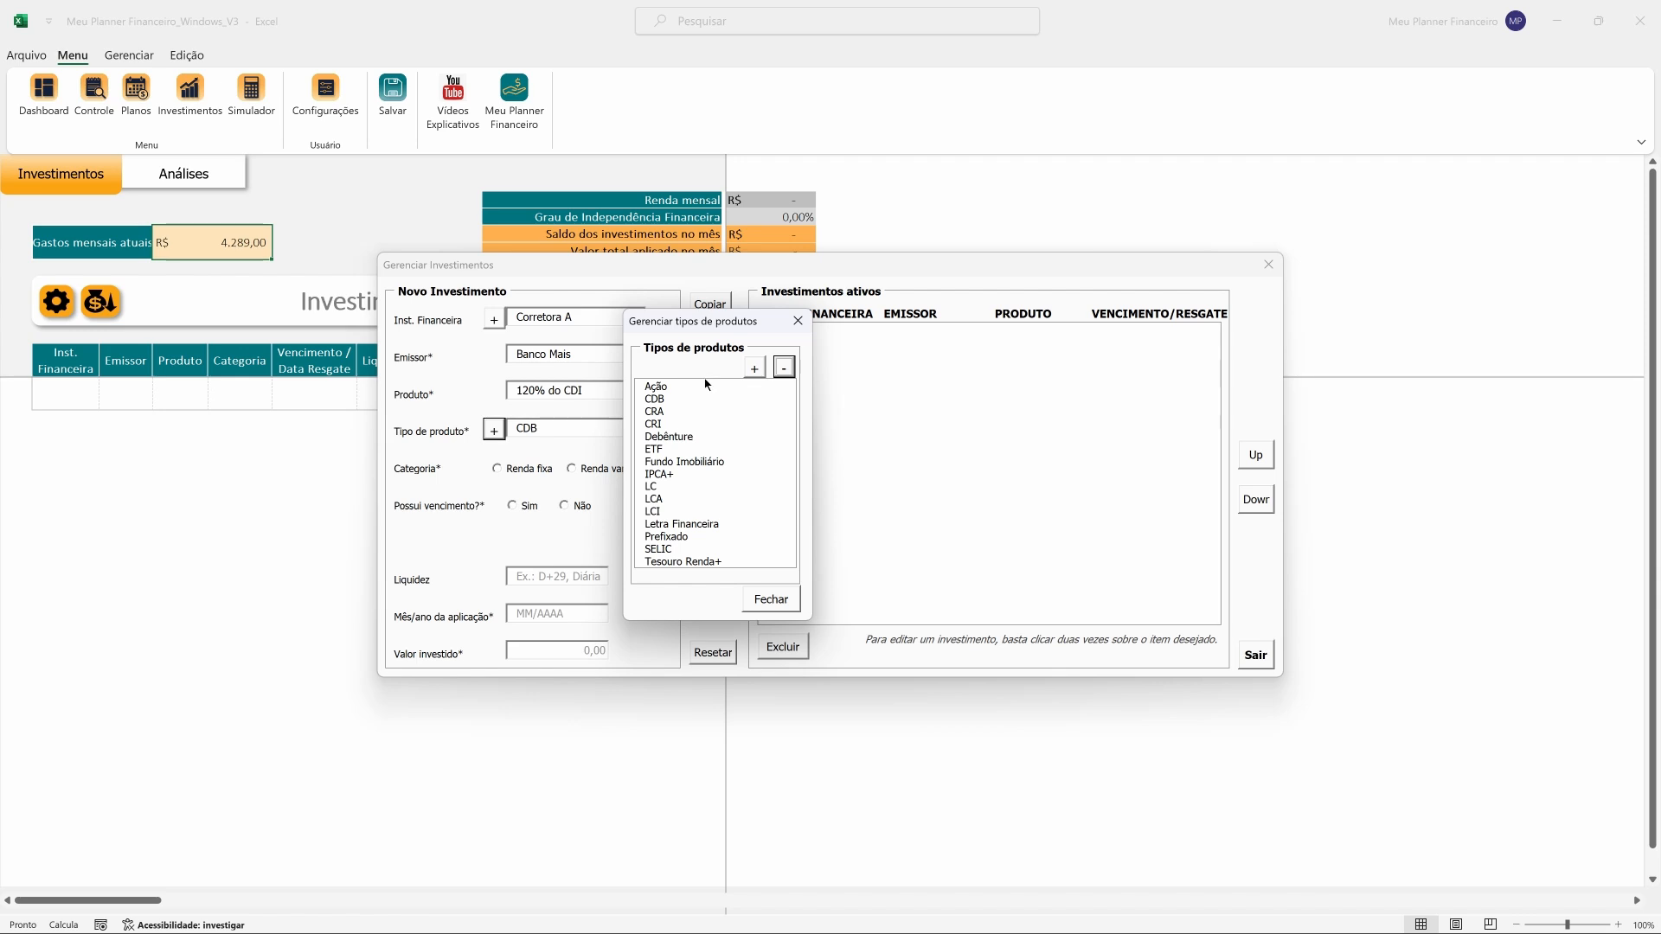
left_click(756, 370)
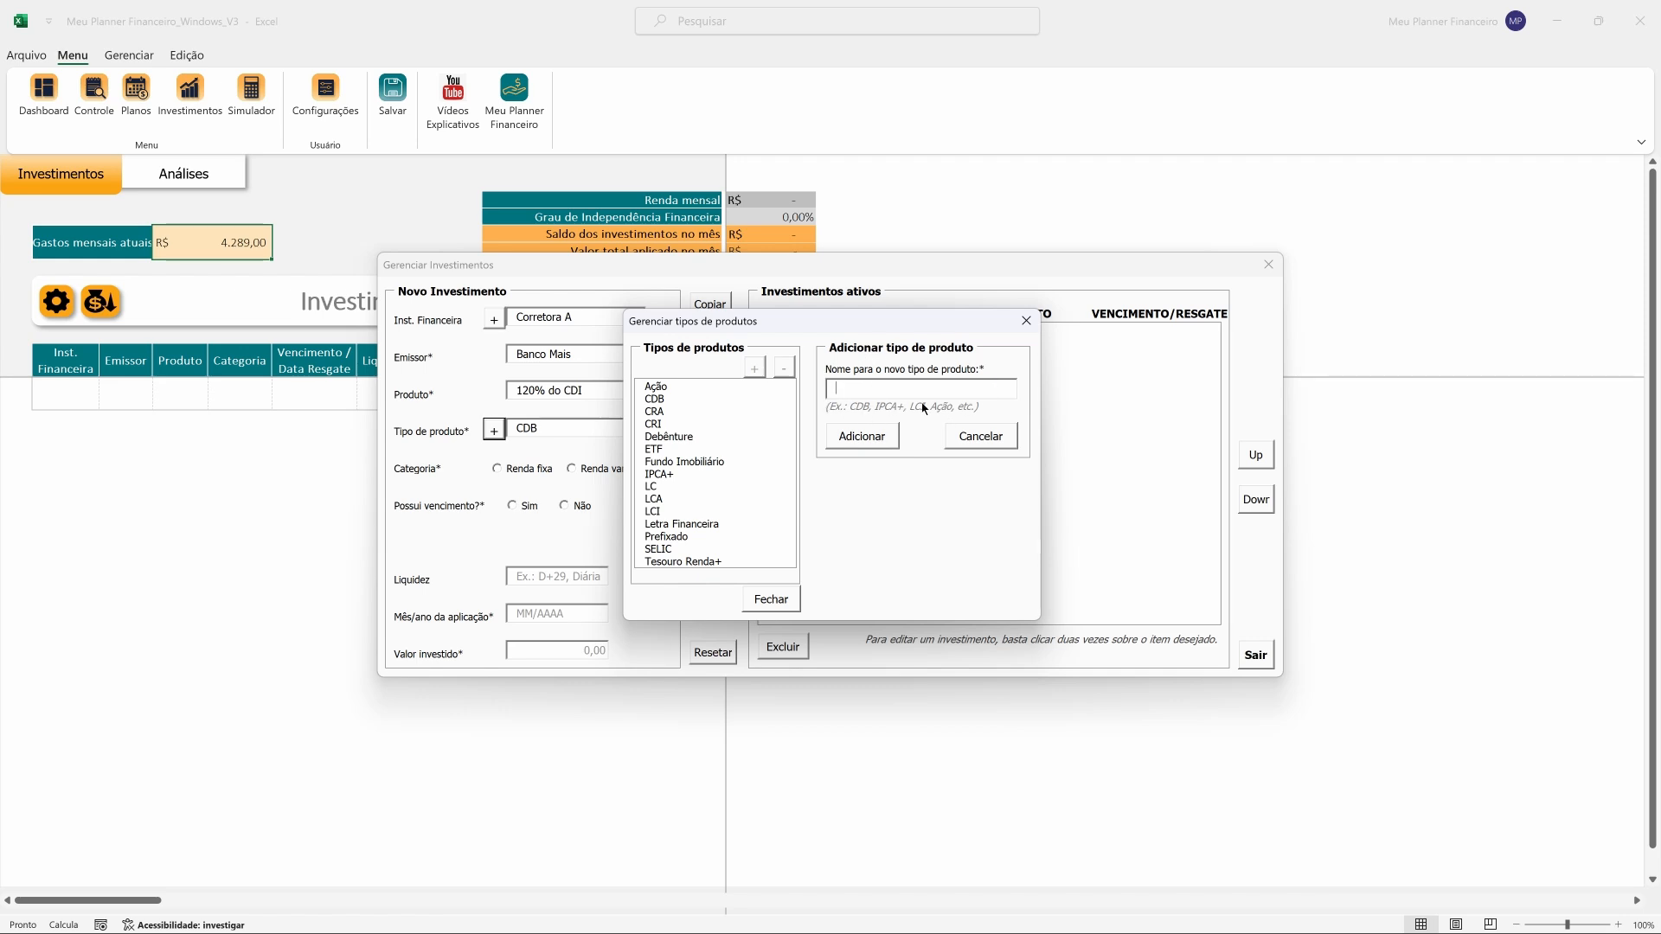
left_click(976, 439)
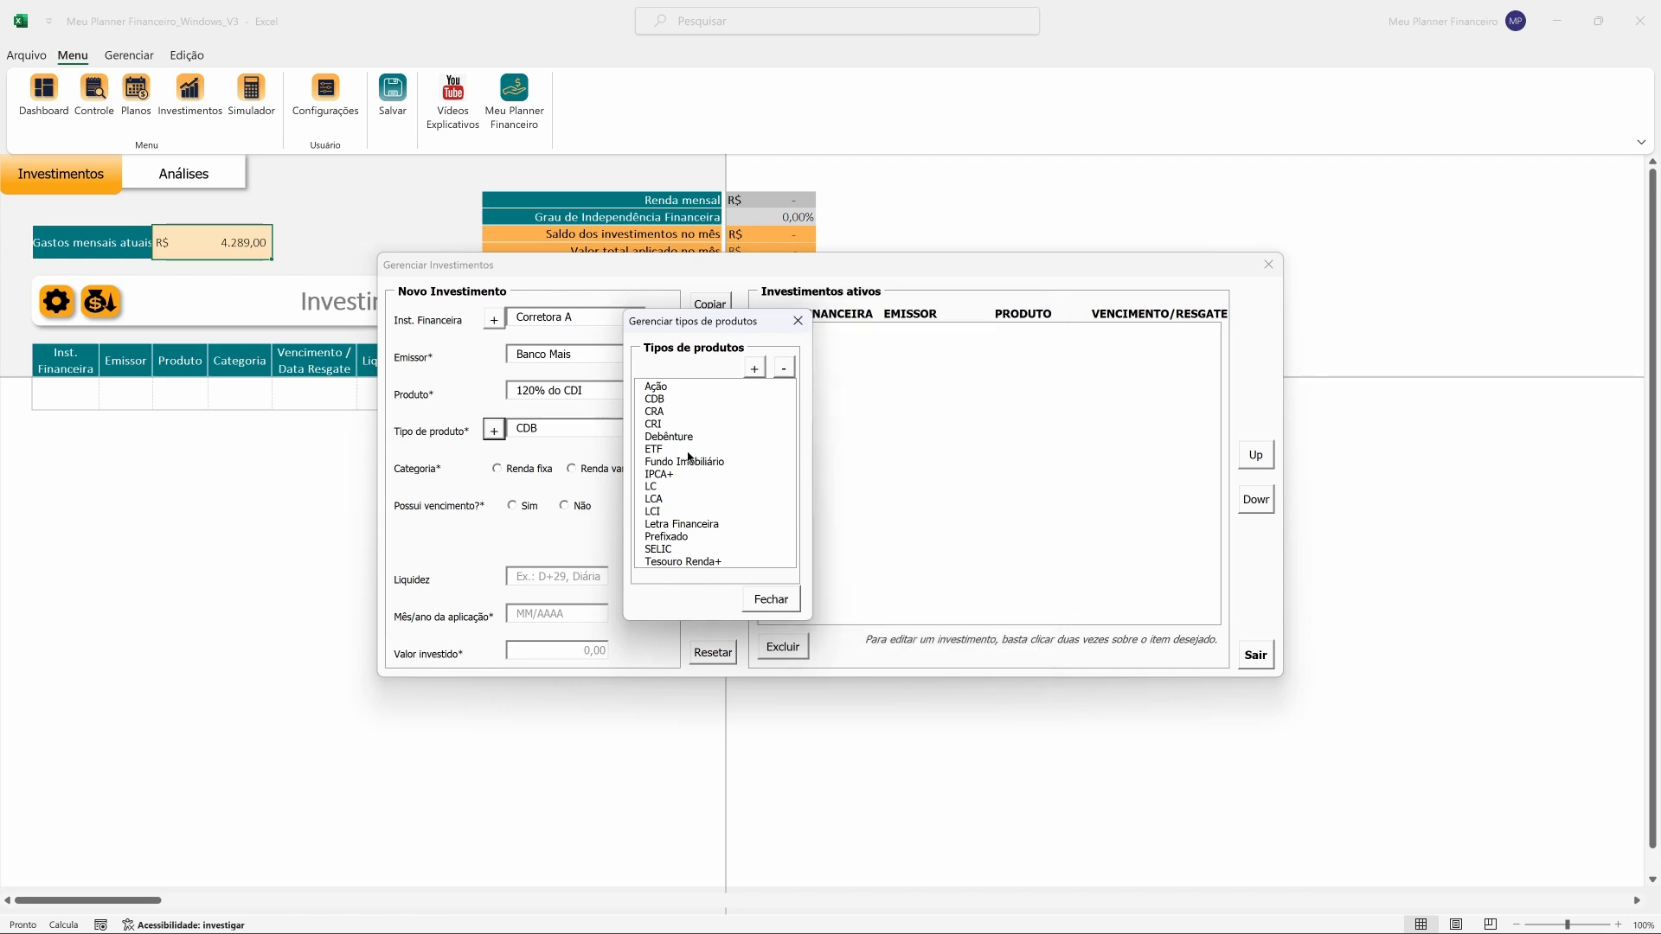
left_click(774, 598)
Choose CDB as the product type again, set the category to Renda fixa and enter the maturity date 31/12/2025
left_click(636, 428)
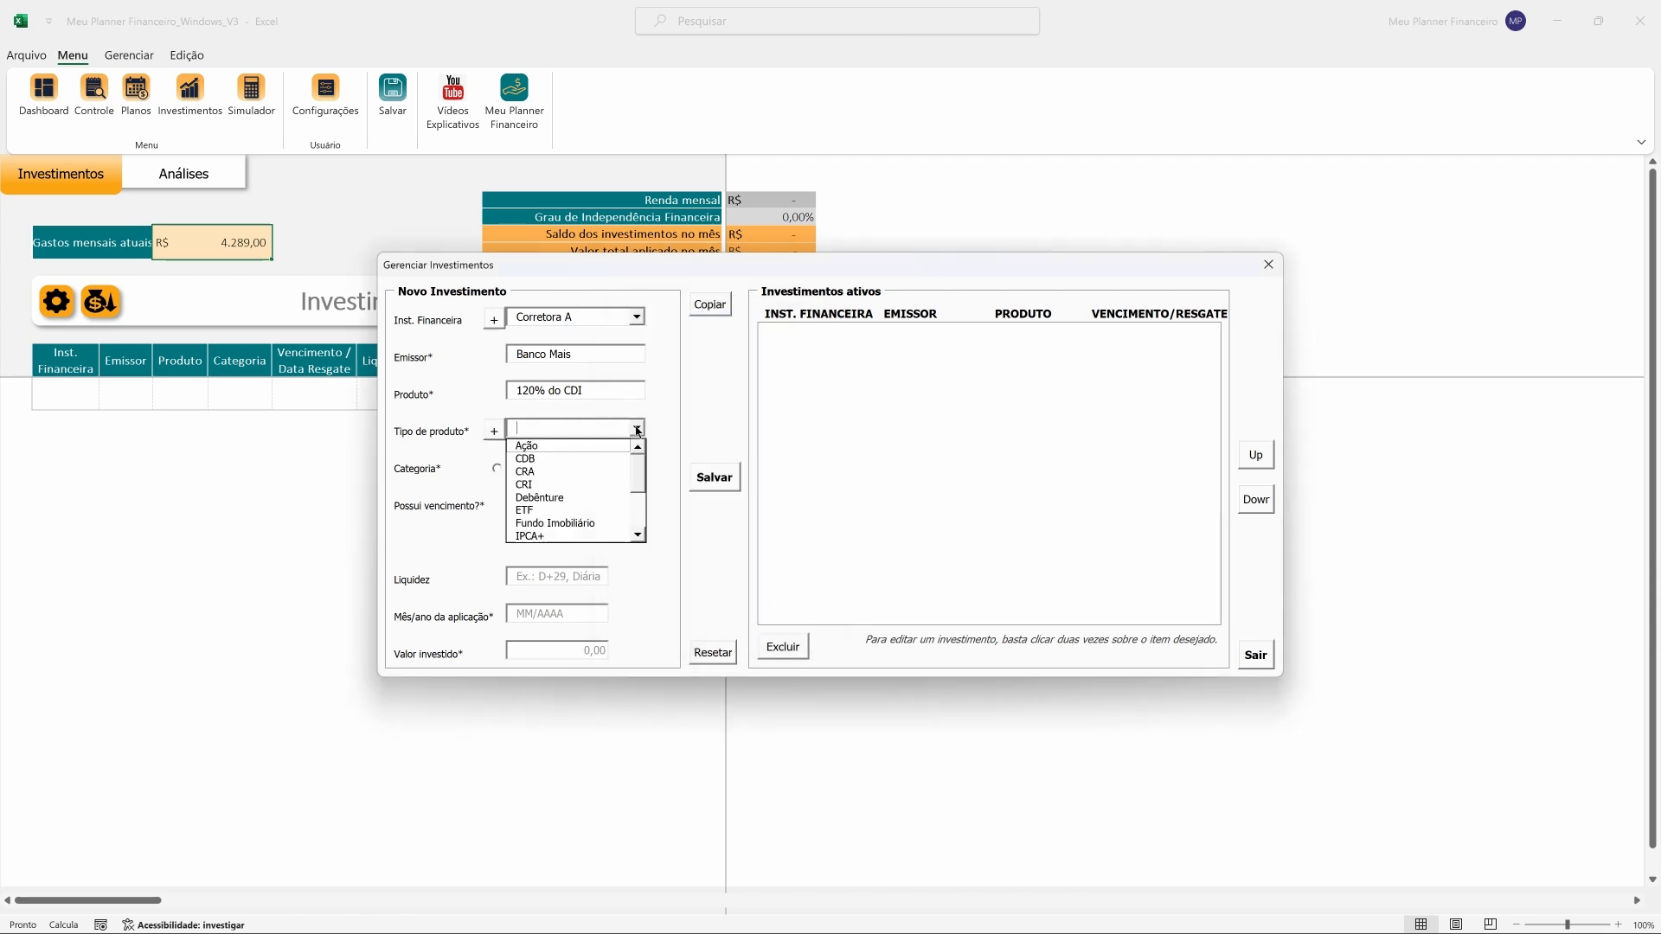
left_click(537, 474)
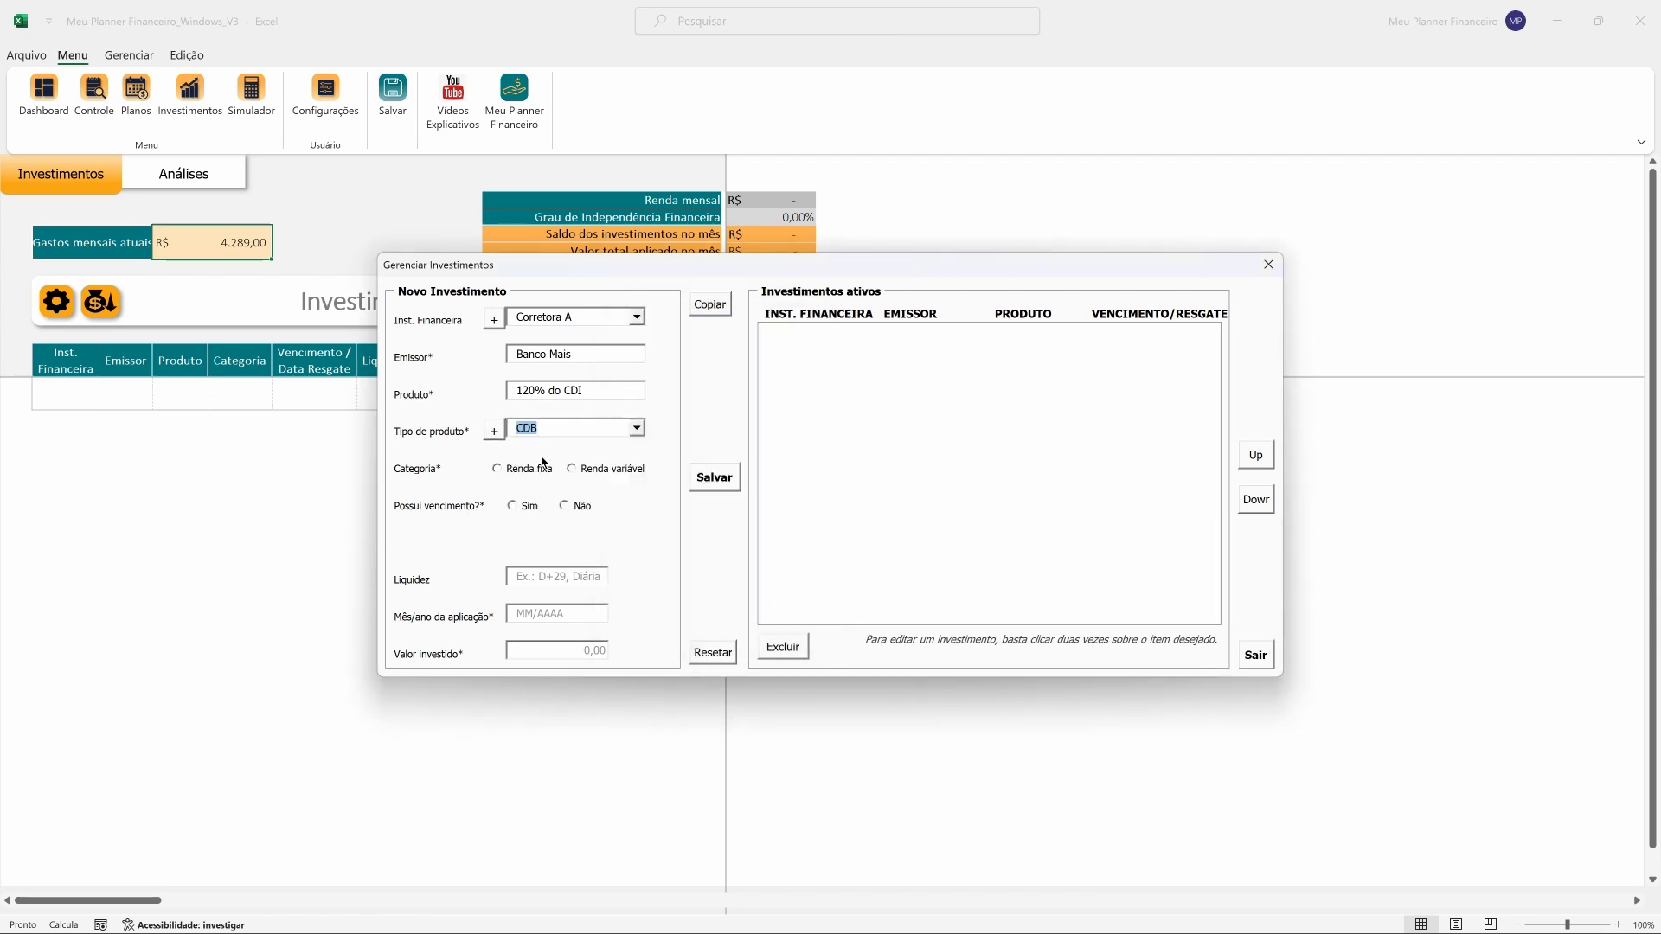
left_click(498, 469)
left_click(513, 507)
left_click(528, 539)
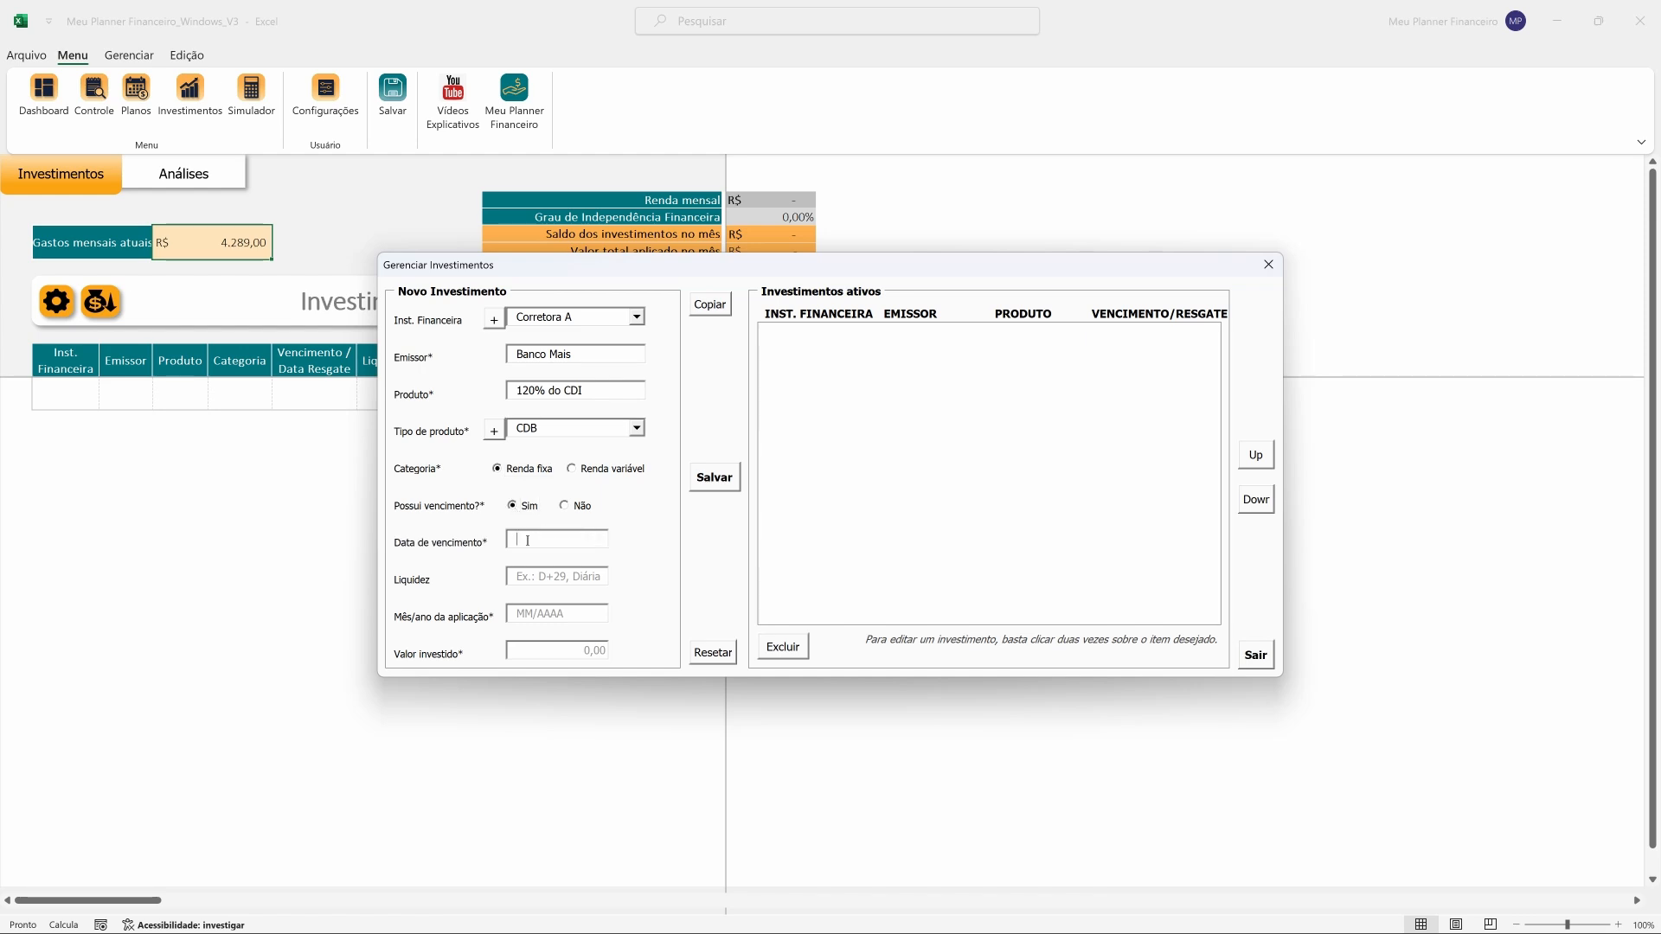
type("31/12/2025")
Set the liquidity to No vencimento, the application month to 03/2024 and the invested value to 500, and save the investment
key("Tab")
type("No vencimento")
left_click(542, 616)
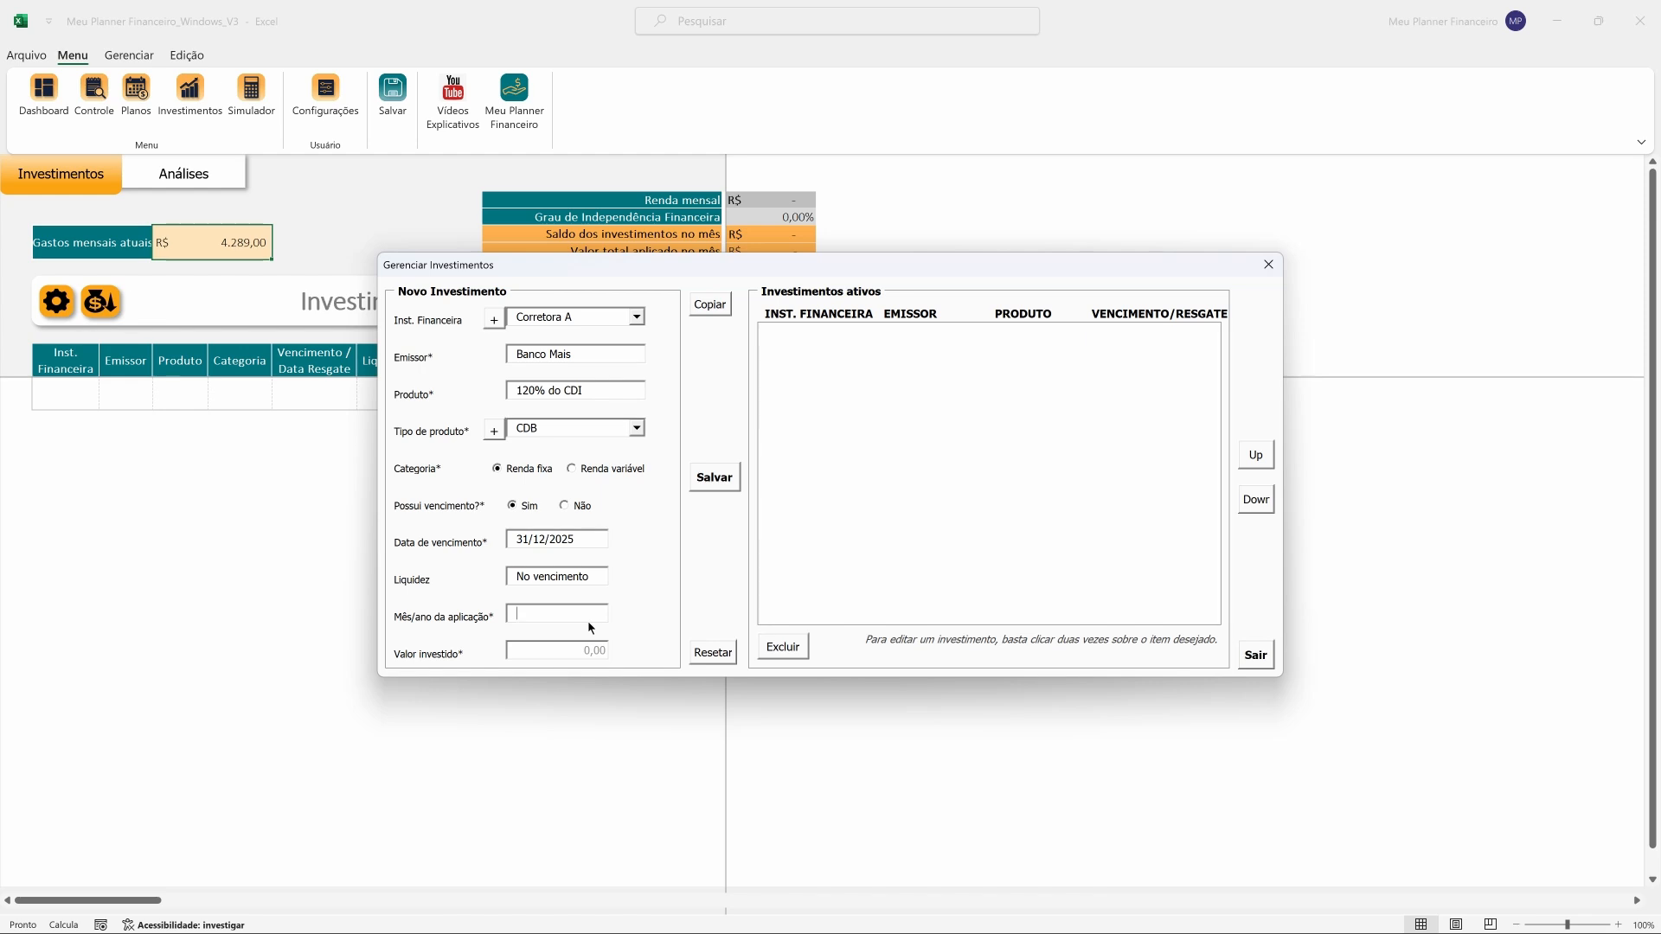
type("03/2024")
key("Tab")
type("500")
left_click(715, 476)
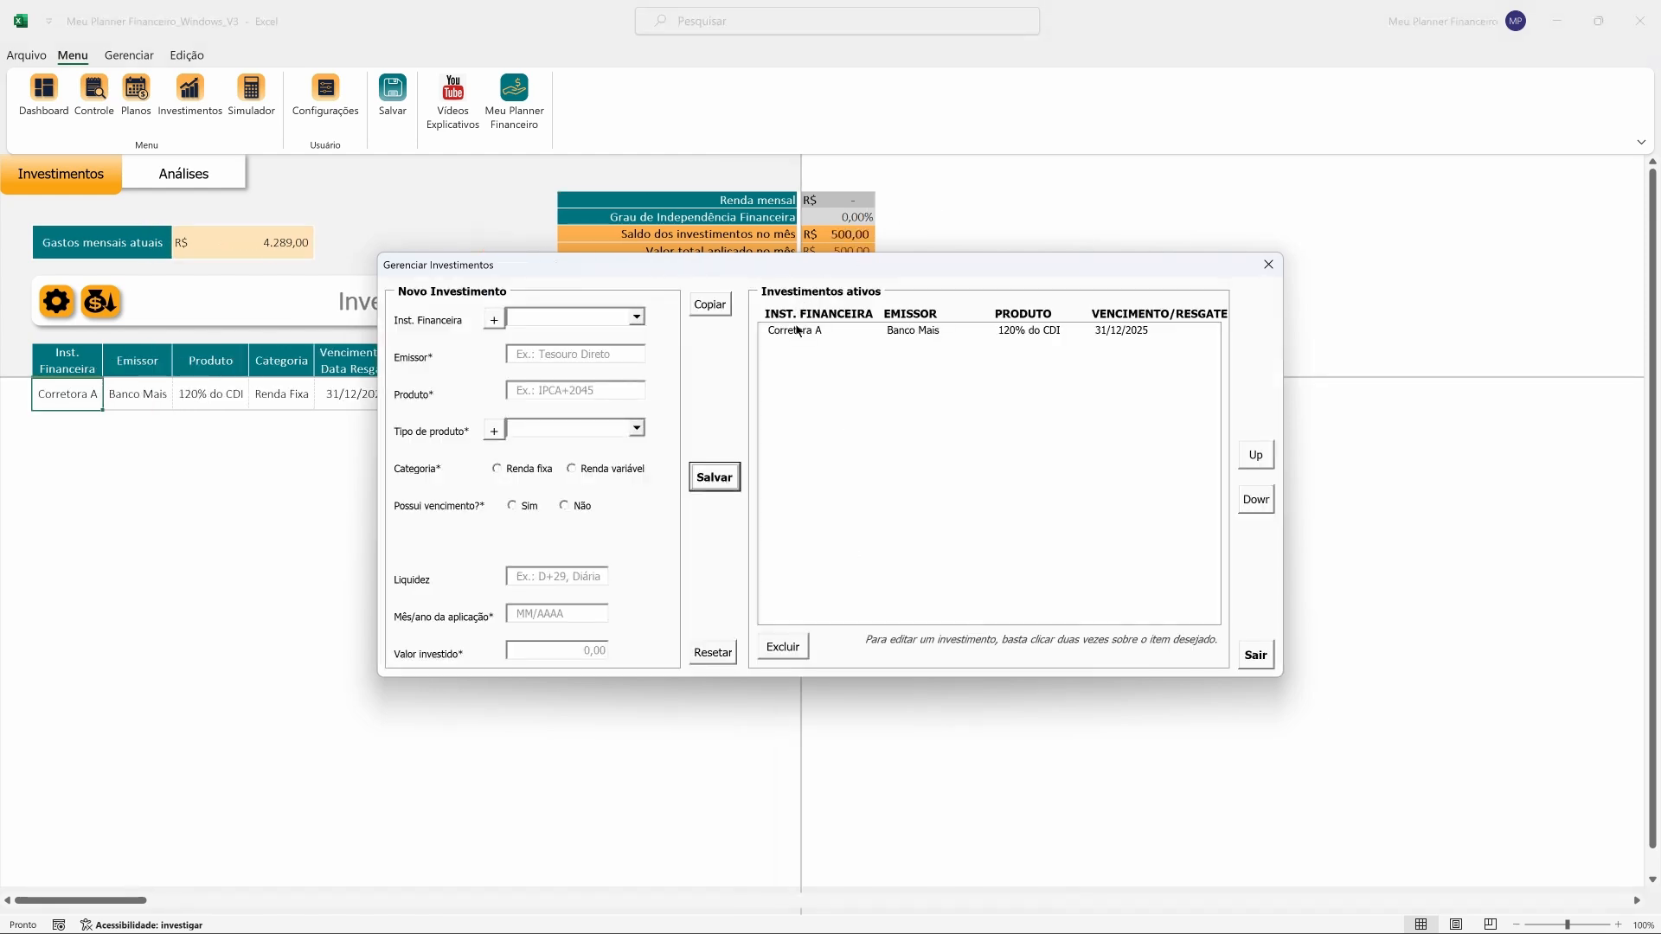
Close the investment manager and enter the observation "Plano ABC" for the Banco Mais investment in the table
left_click(808, 334)
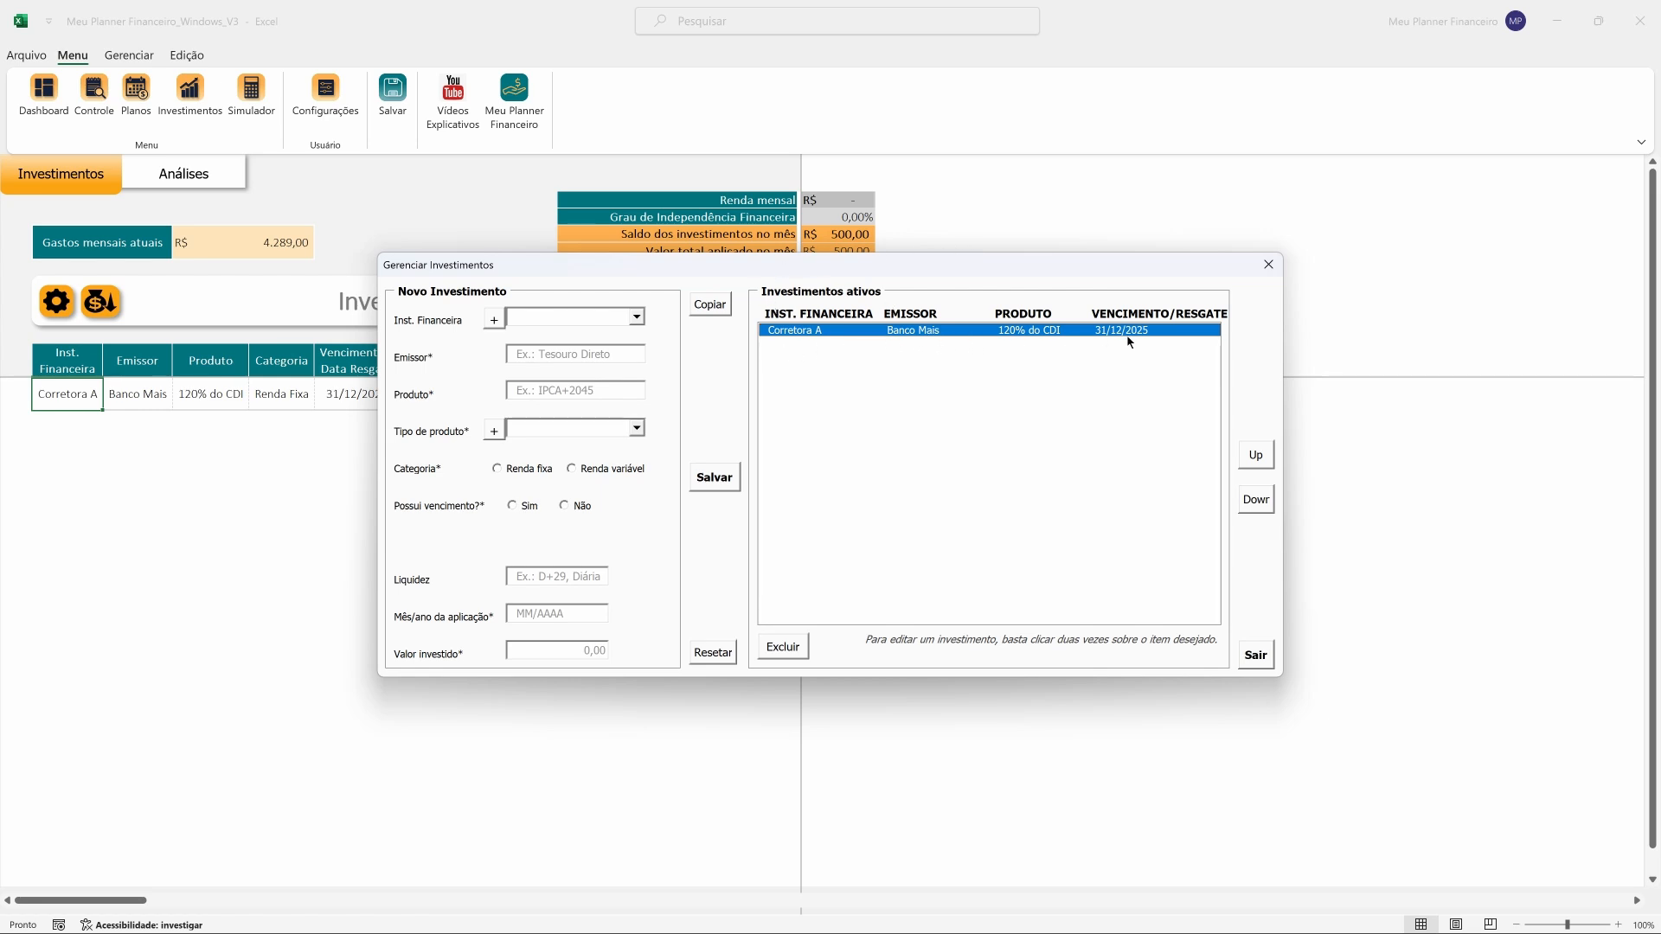
left_click(1268, 265)
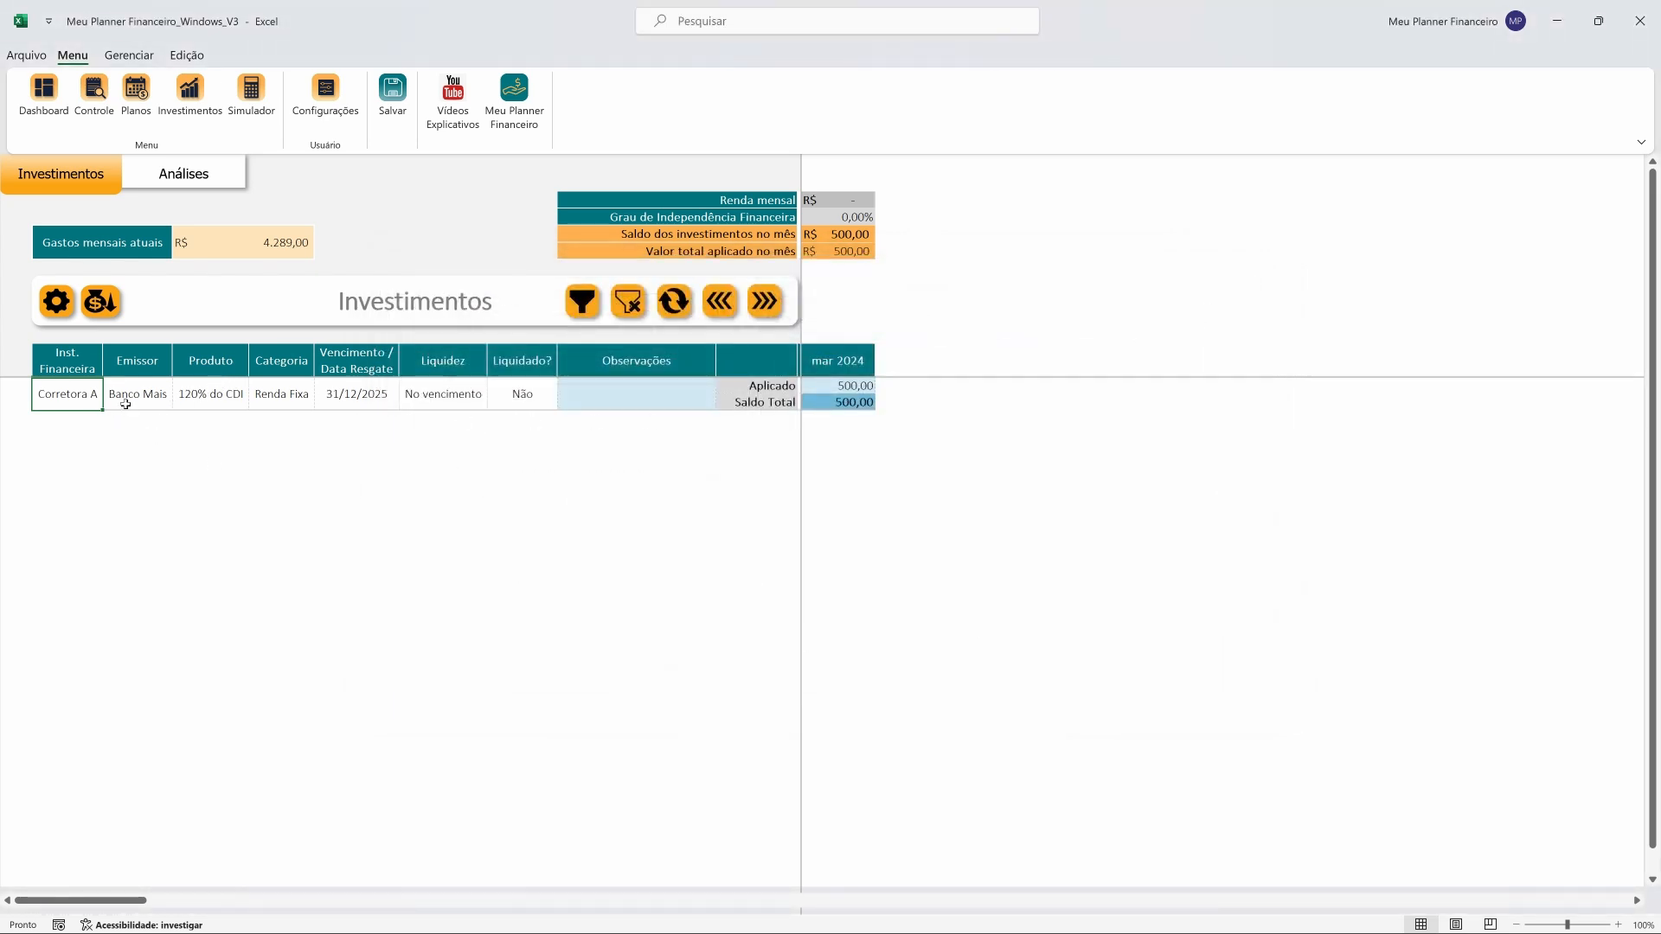
left_click_drag(63, 399, 452, 402)
left_click(450, 401)
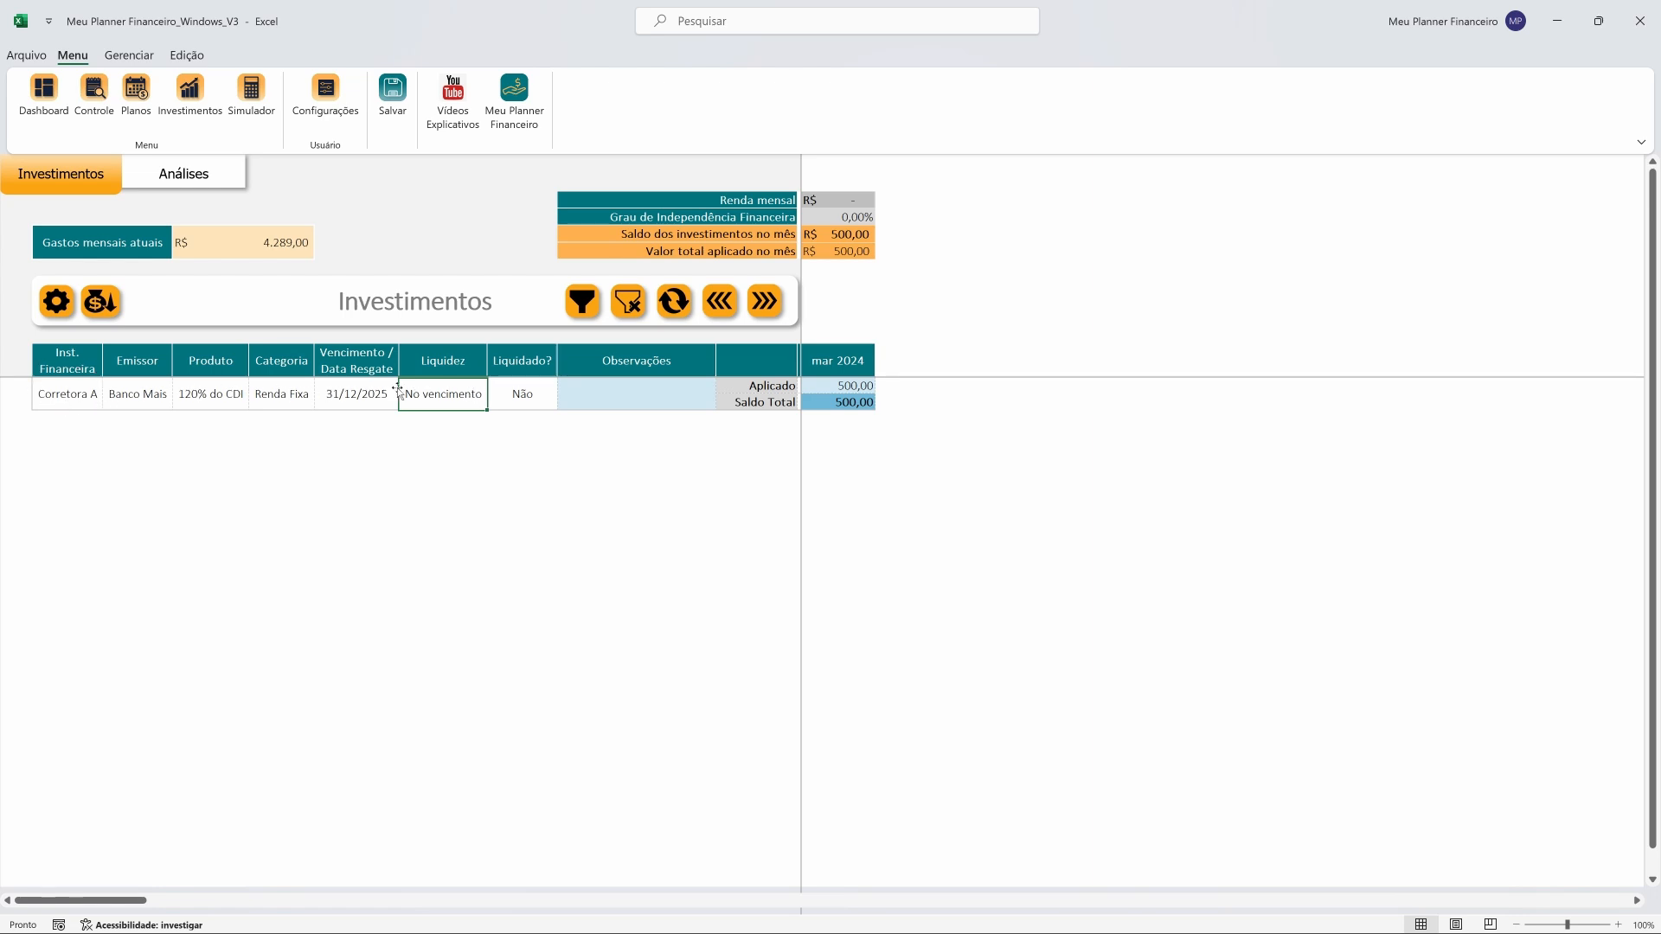
left_click(655, 392)
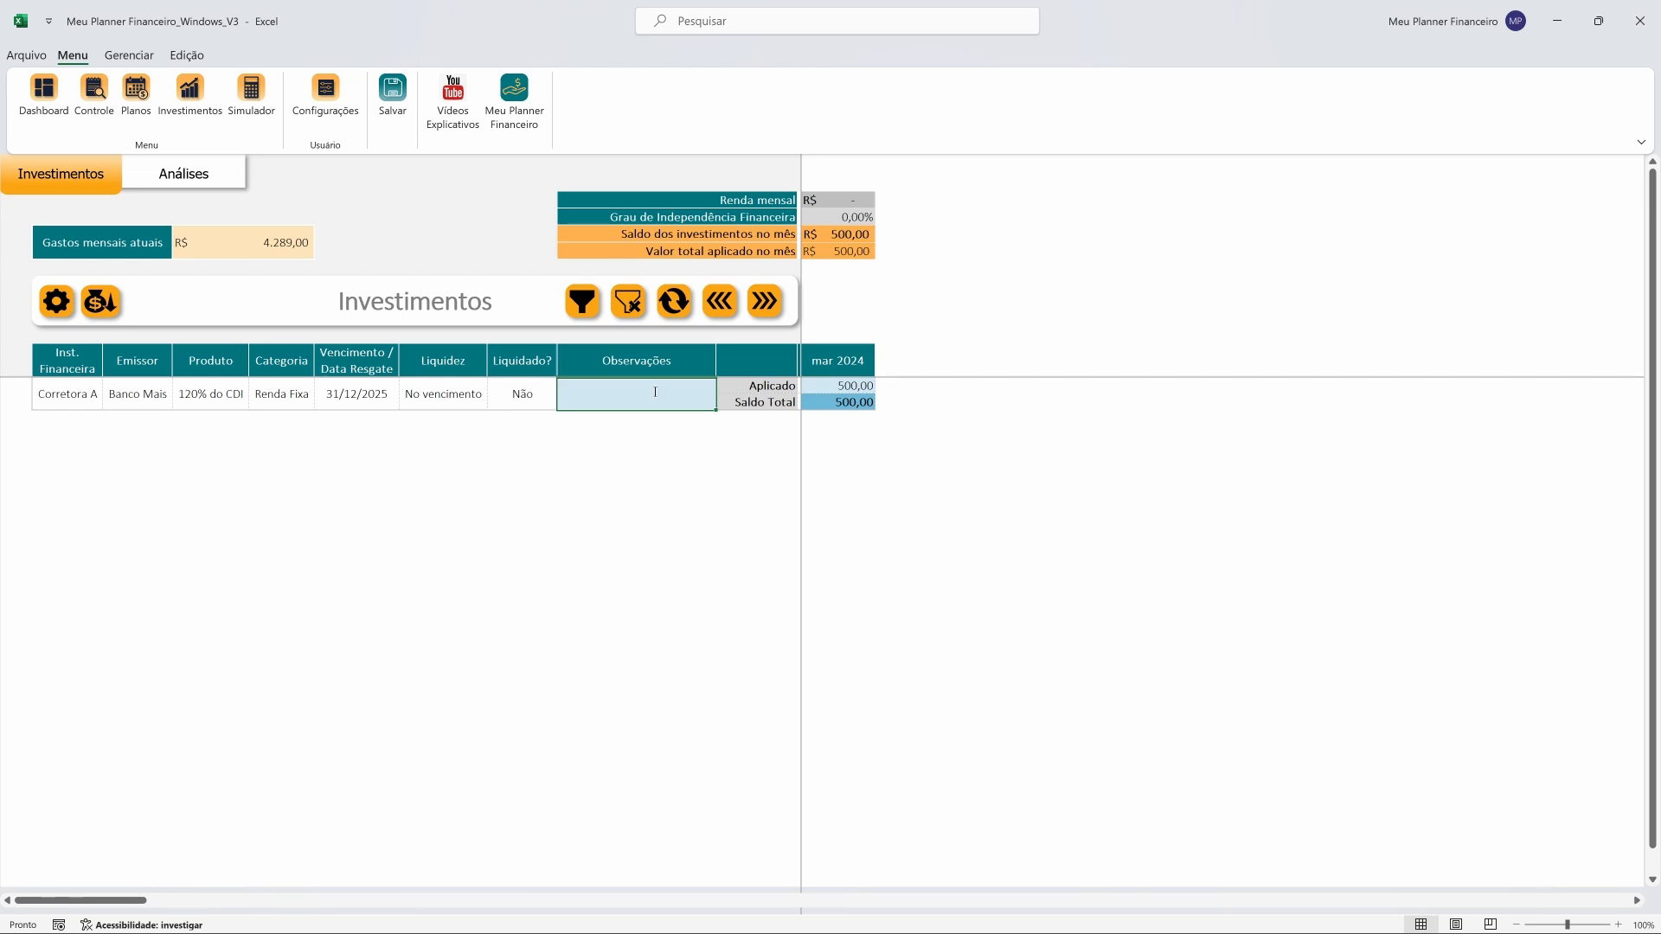
type("Plano ABC")
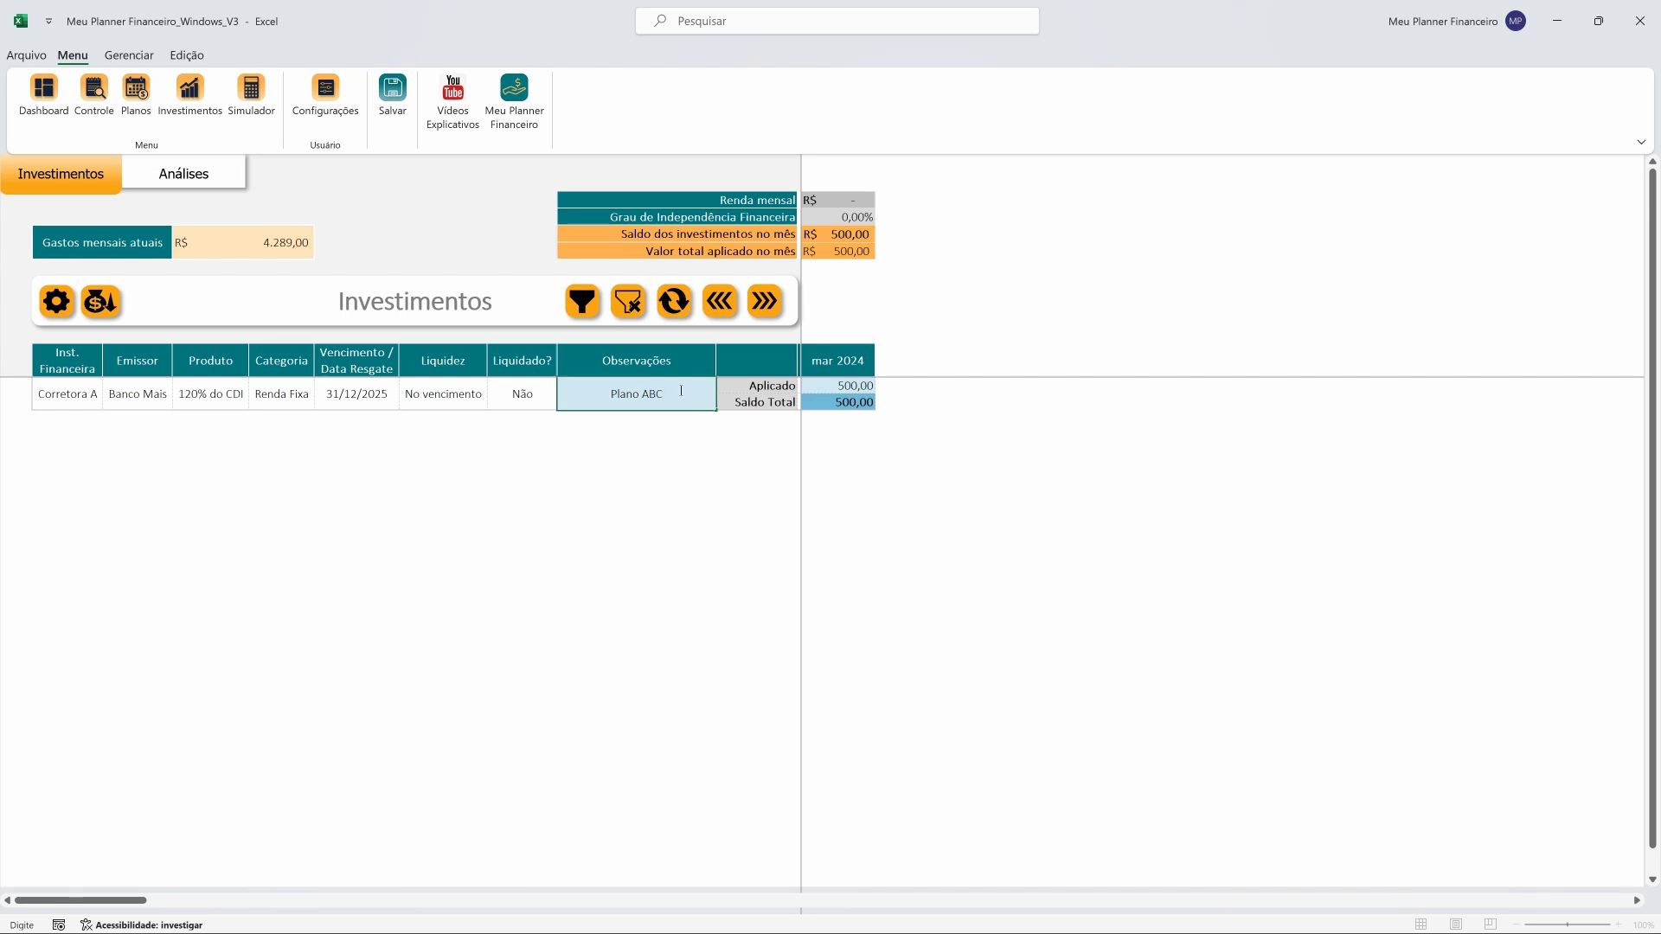
left_click(841, 385)
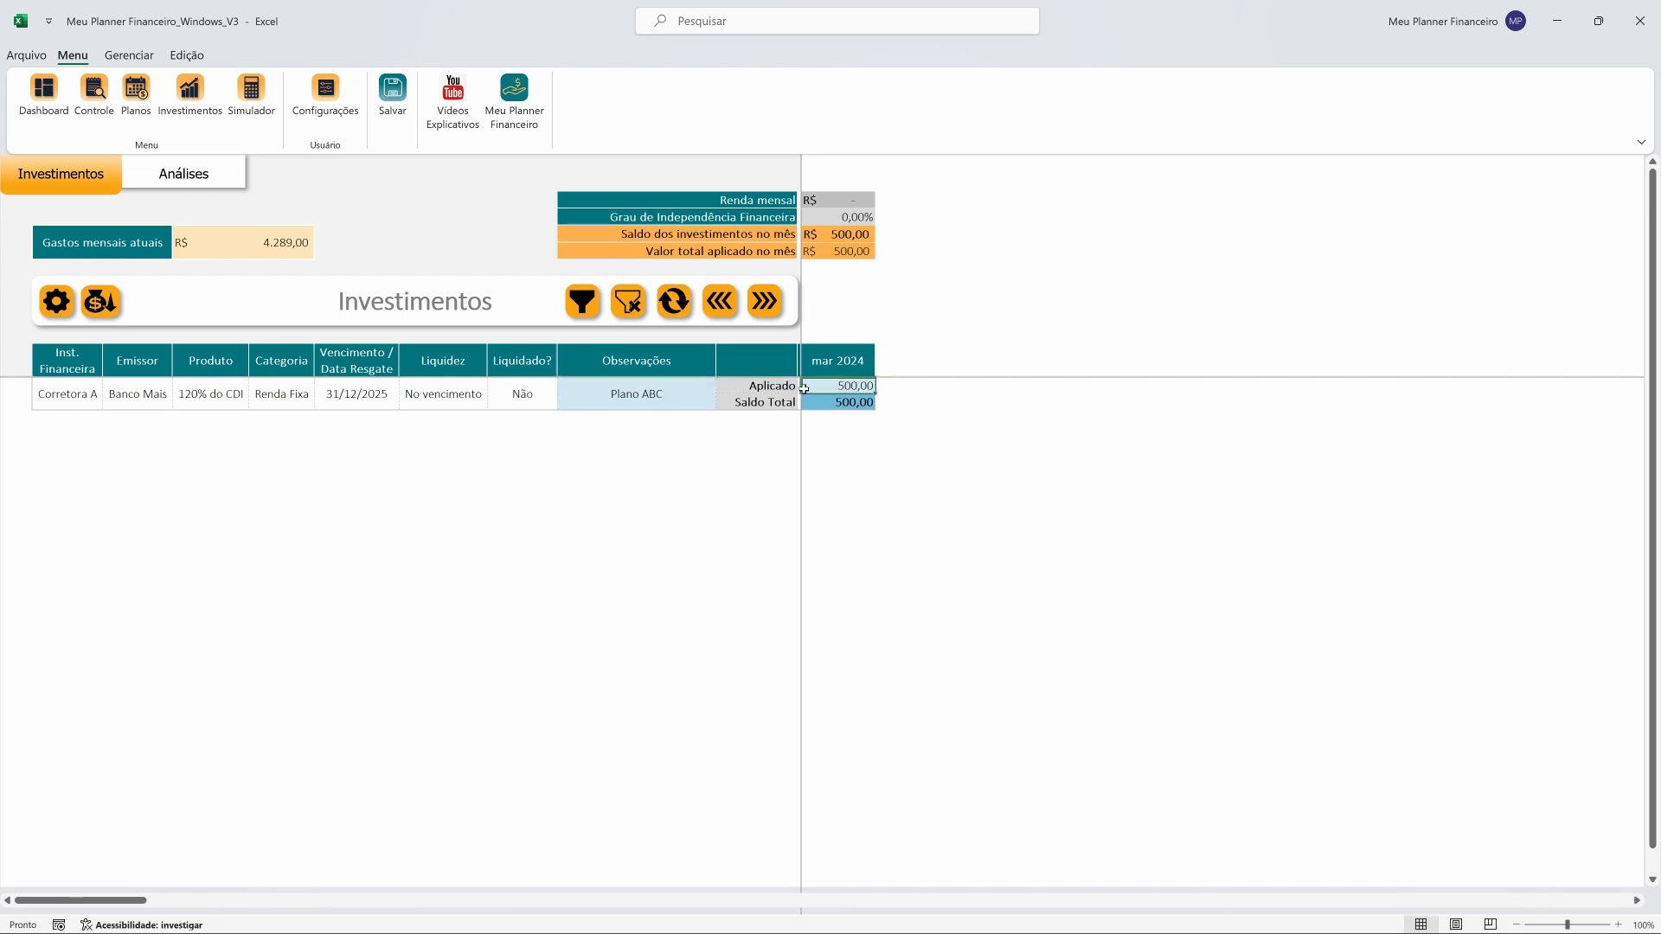
Set the investment's Saldo Total for mar 2024 to 503,02
left_click(852, 402)
left_click(856, 385)
left_click(868, 404)
key("Up")
key("Down")
double_click(833, 402)
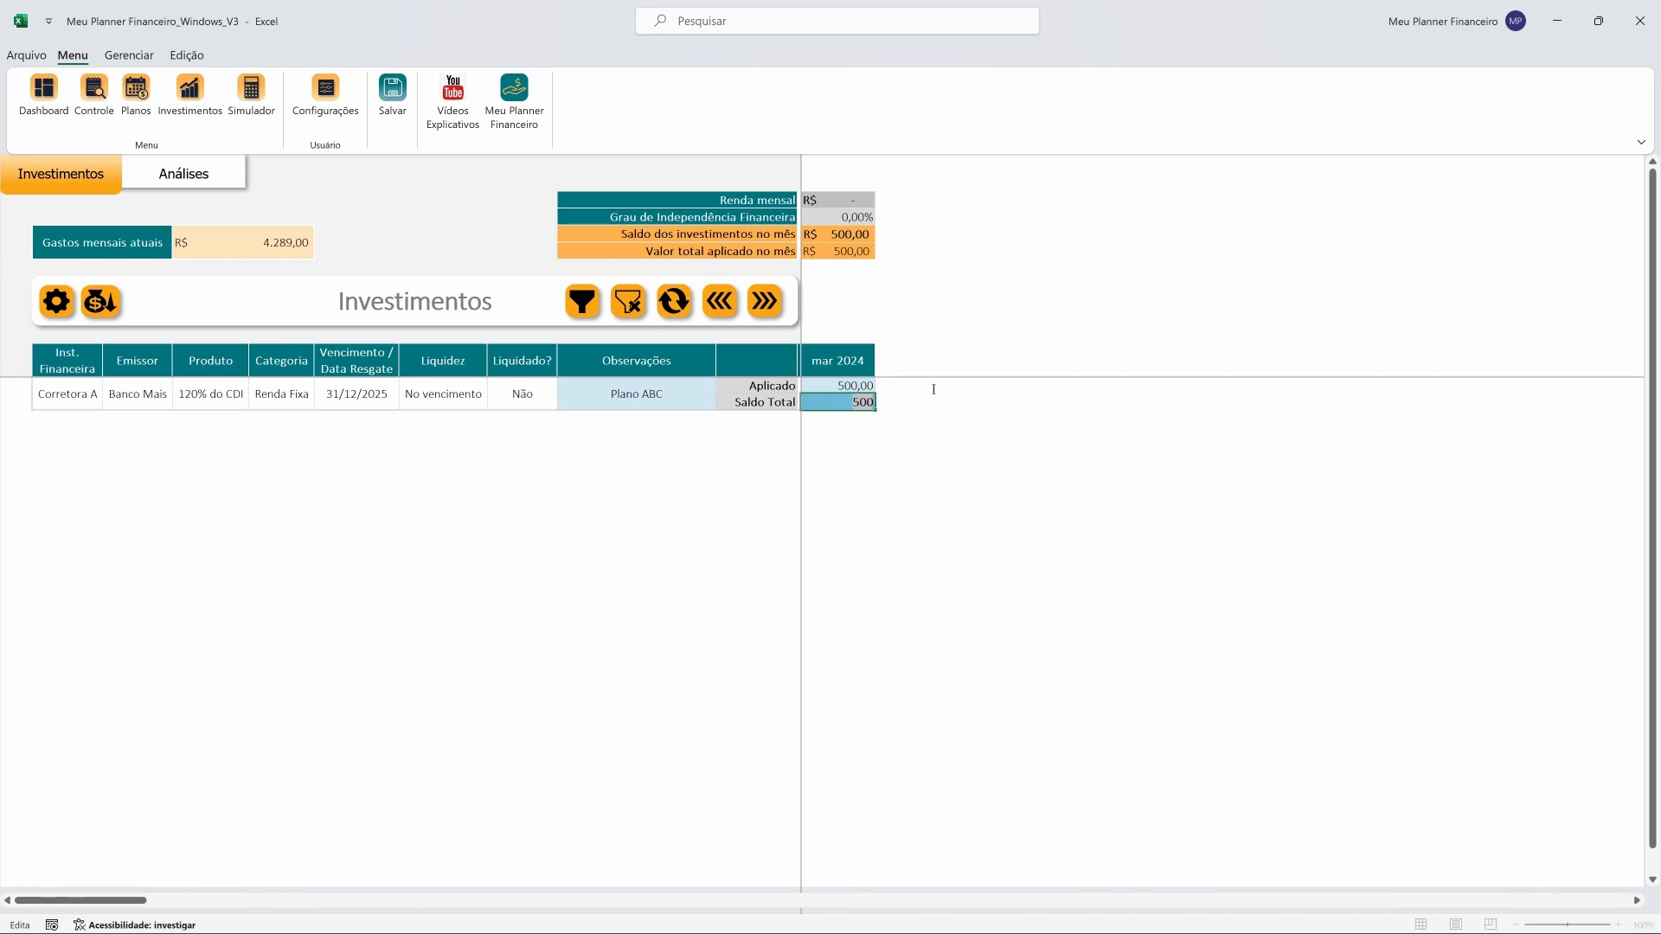
key("BackSpace")
type("3,02")
key("Return")
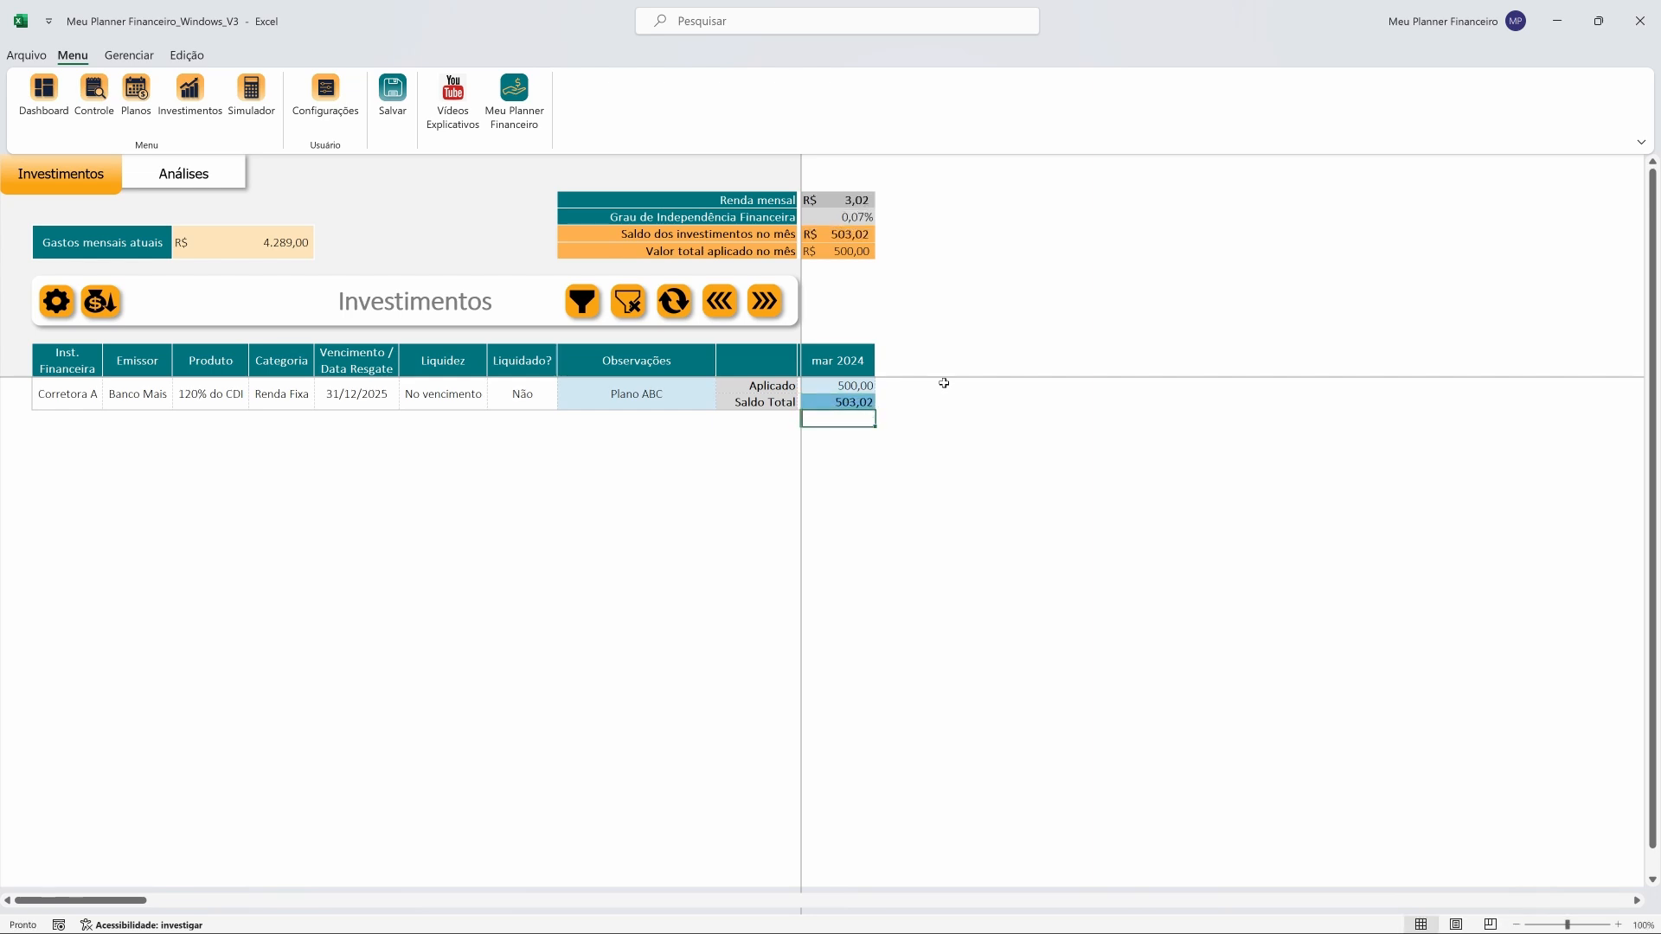
Compare the applied value and total balance for mar 2024 with the monthly income and degree of financial independence
key("Up")
left_click(860, 200)
left_click(865, 386)
left_click(849, 403)
left_click(854, 204)
left_click(845, 218)
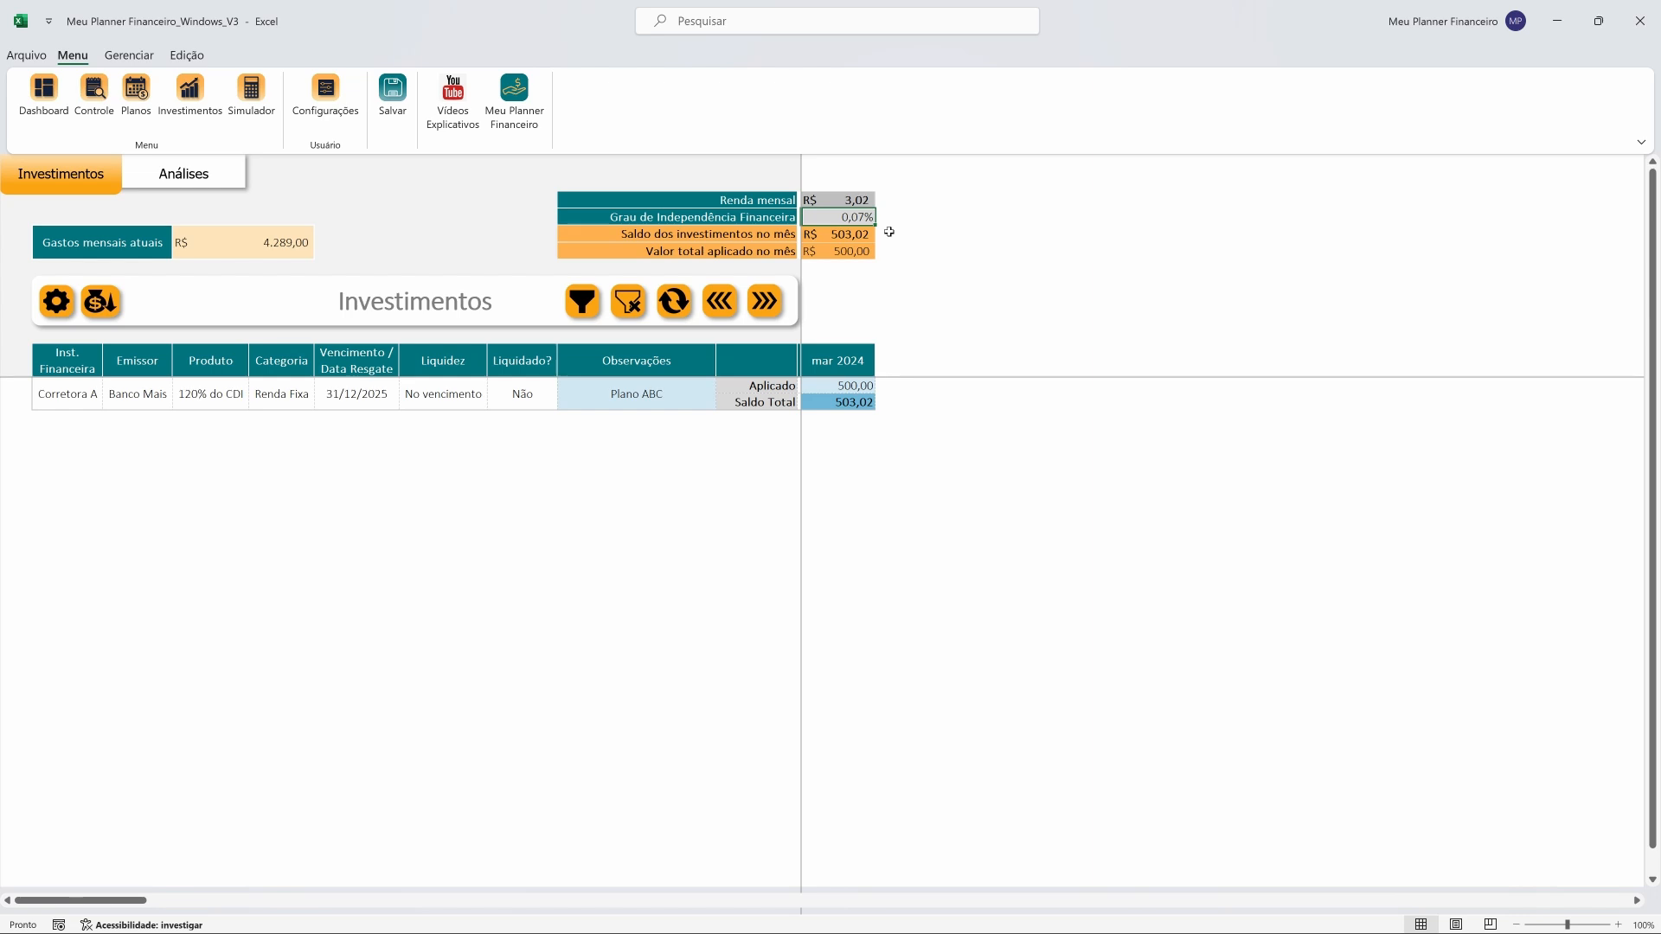
left_click(852, 205)
left_click(849, 219)
Copy the existing Corretora A investment into a new entry and change its product to 110% do CDI
left_click(55, 302)
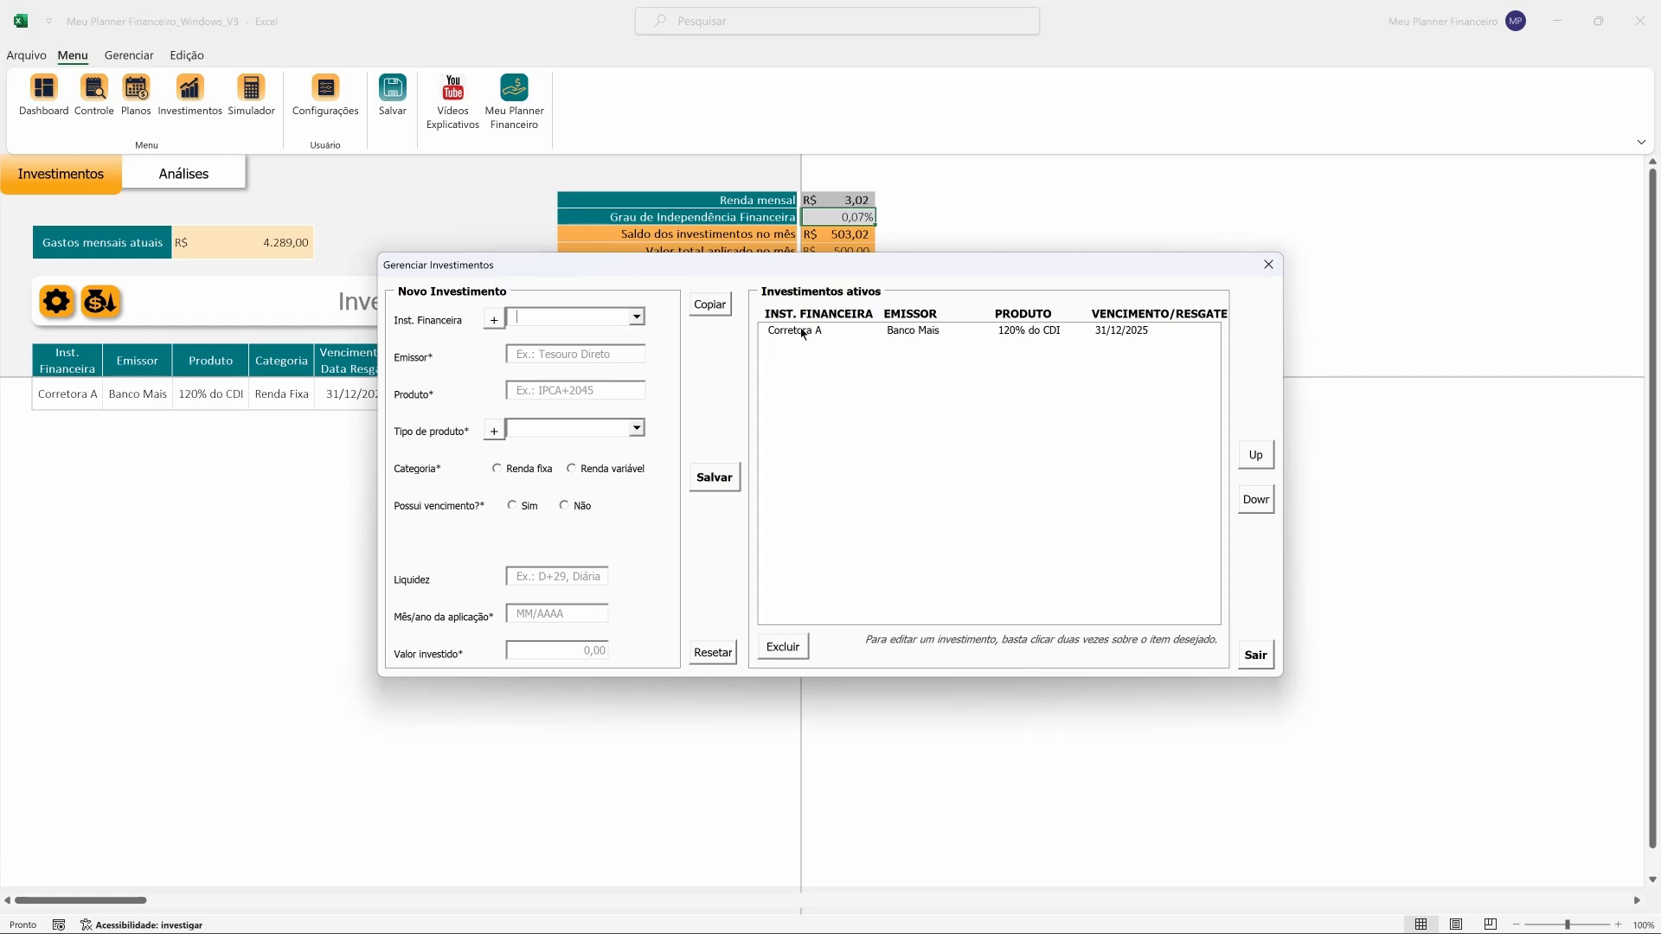
left_click(803, 332)
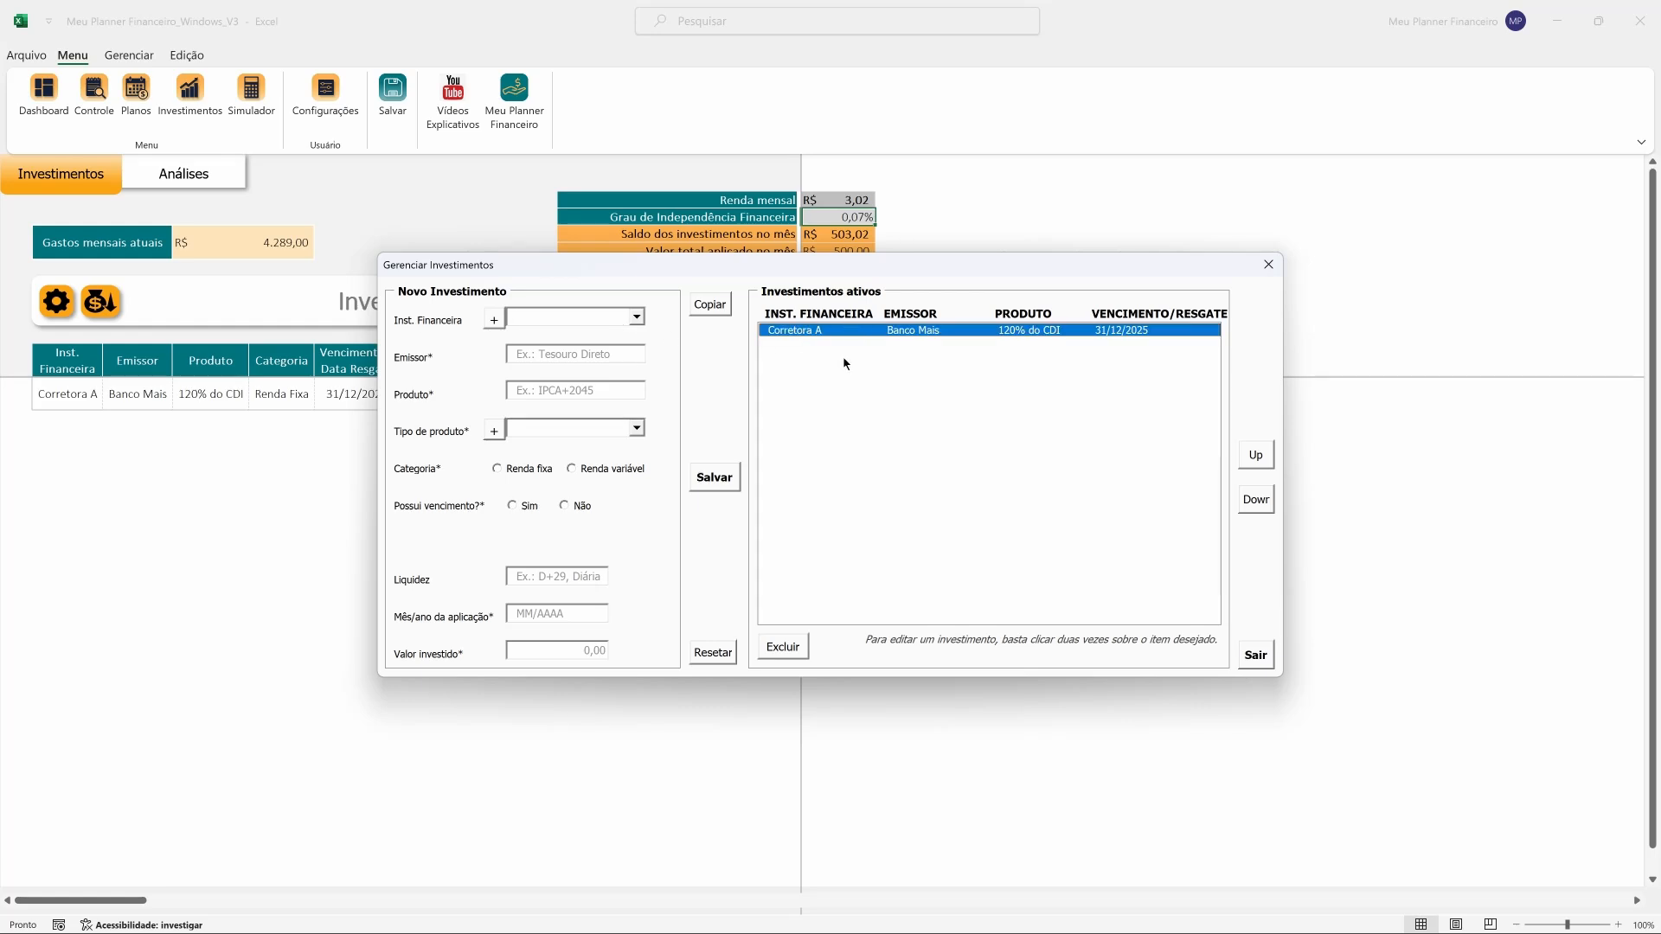
left_click(718, 308)
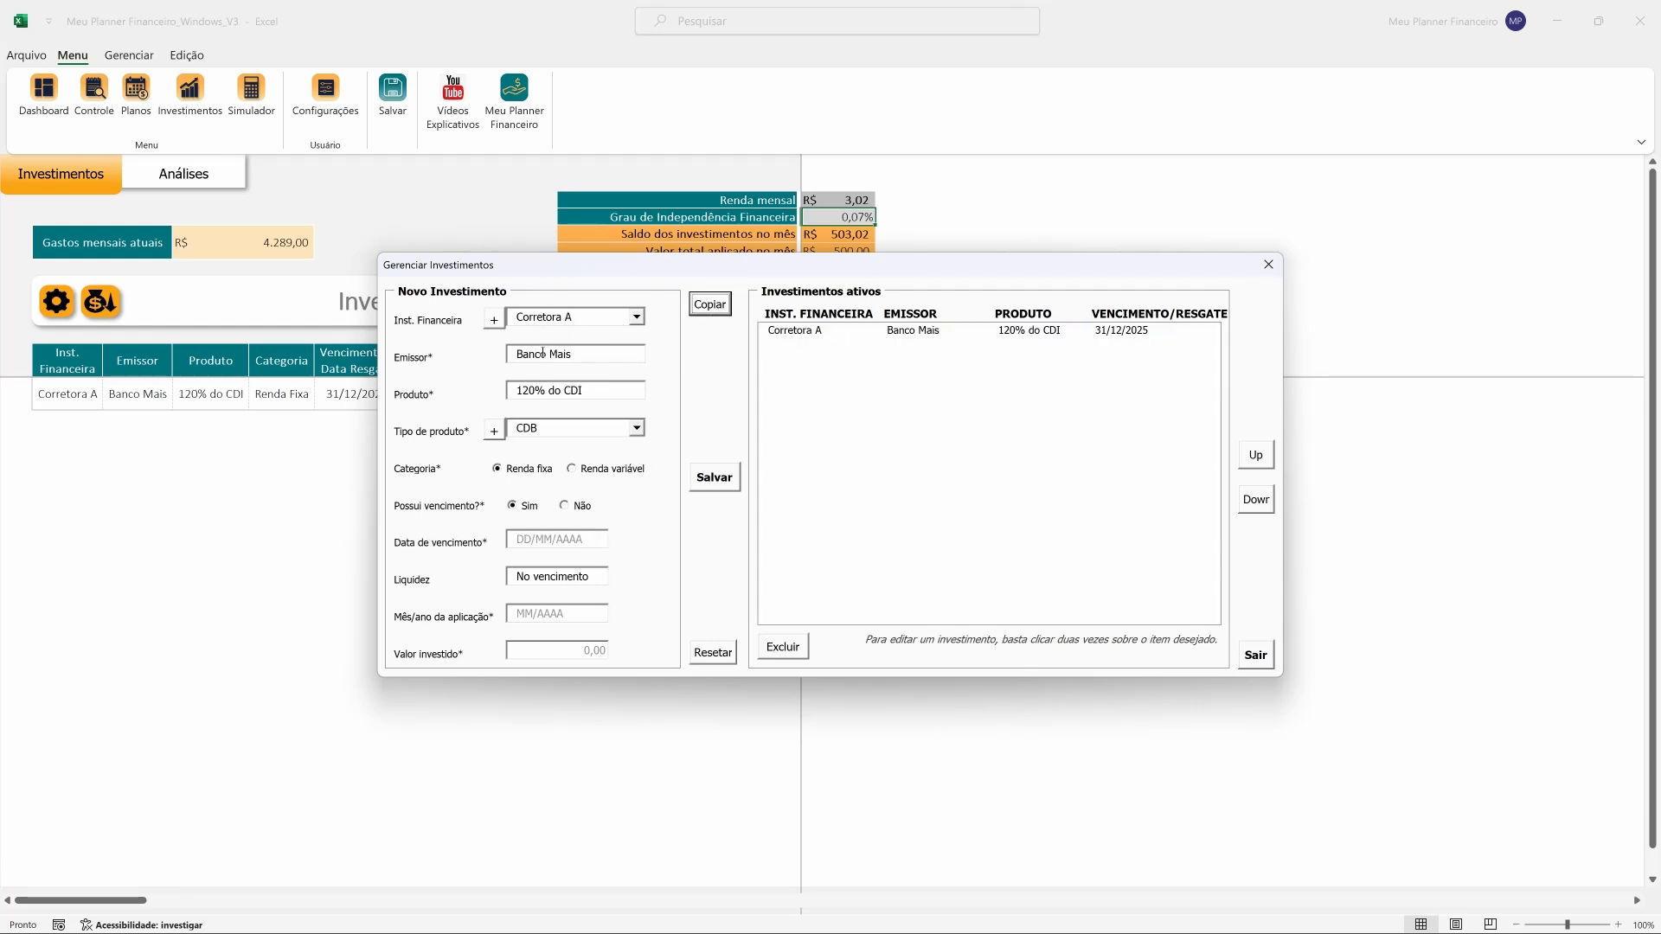
left_click(530, 389)
key("BackSpace")
type("1")
Set the copied investment's maturity to 30/11/2024, application month to 03/2024 and invested value to 1.000, and save it
left_click(543, 540)
type("30/11/2024")
left_click(560, 615)
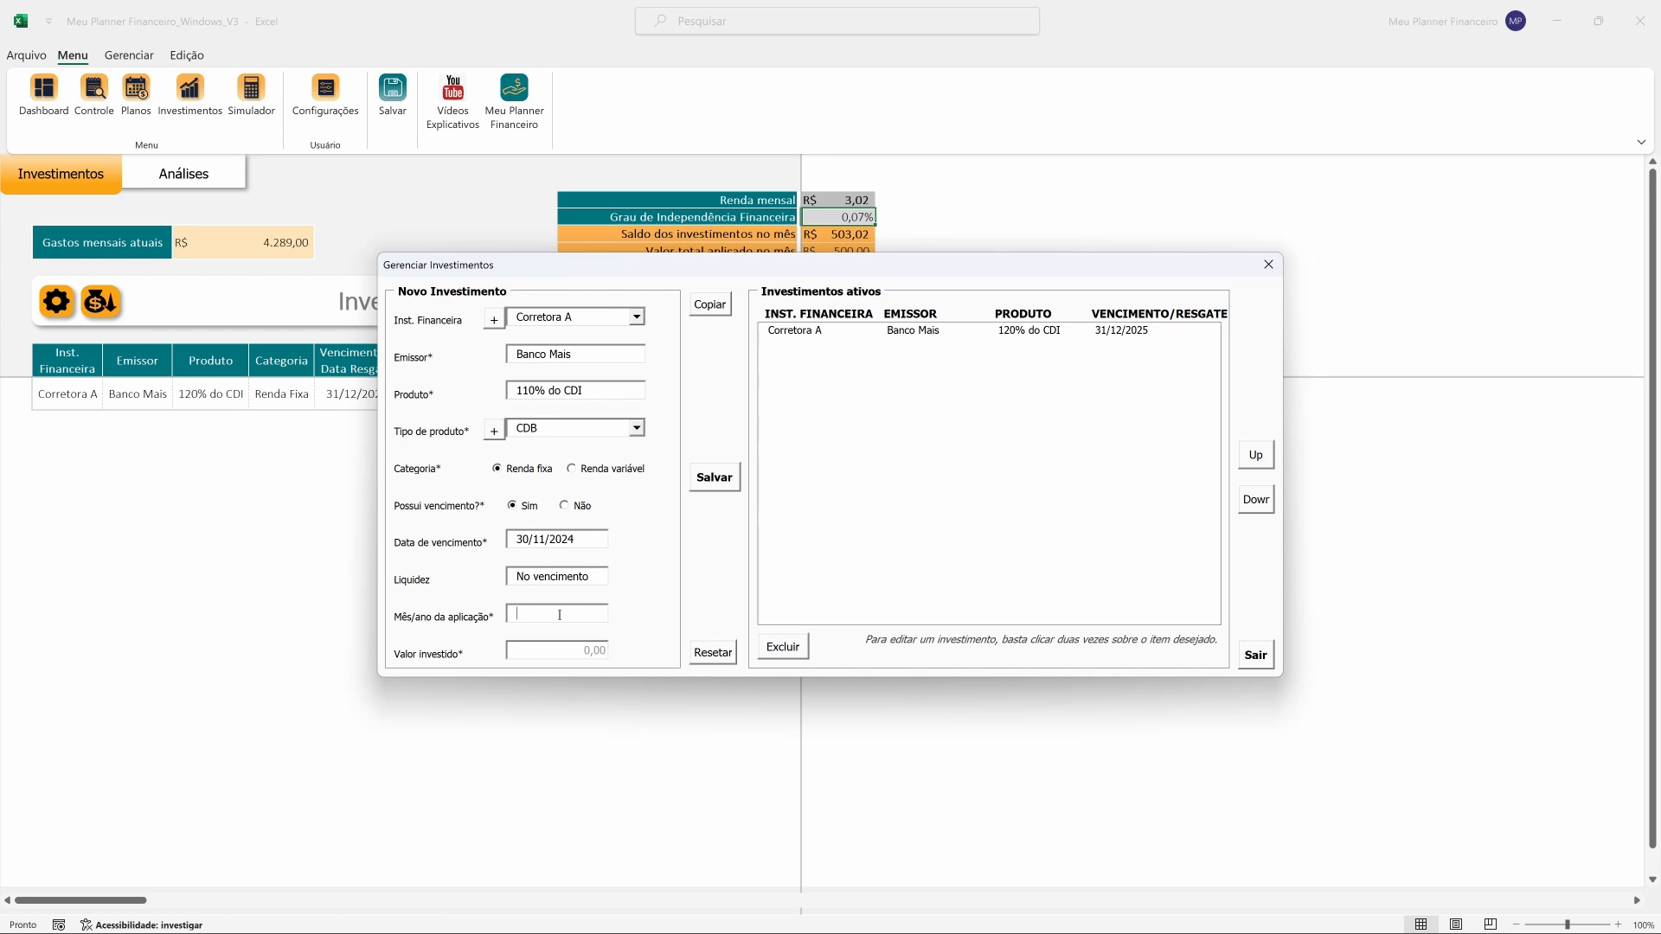
type("03/2024")
left_click(573, 657)
type("1.000")
left_click(714, 478)
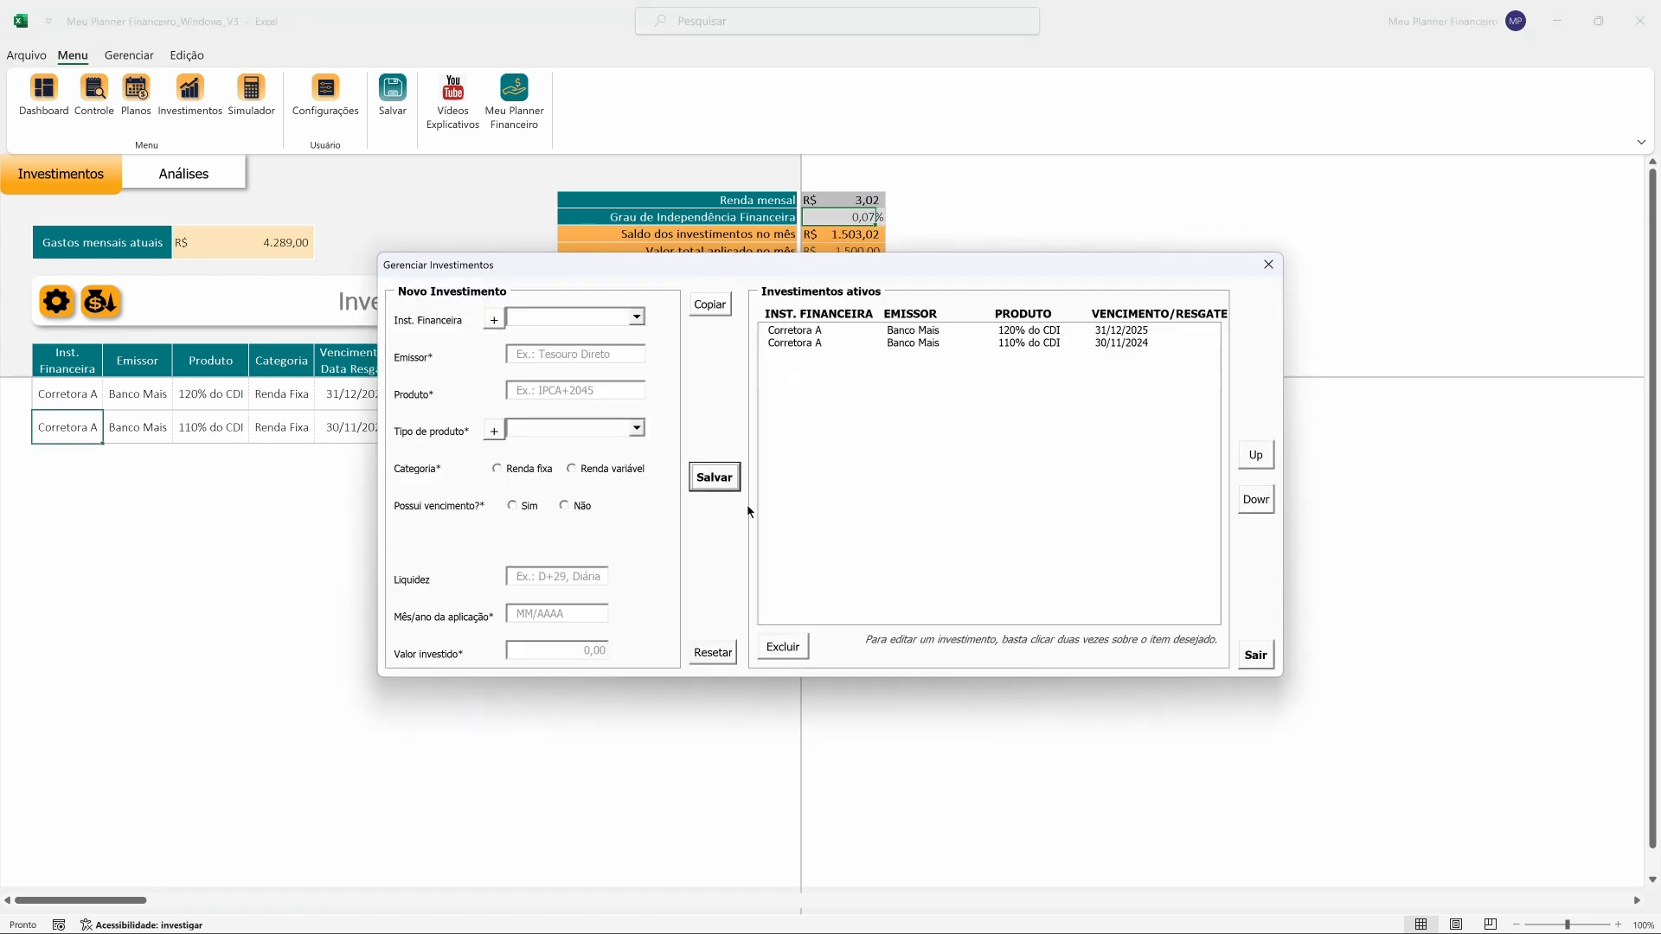
Set the Saldo Total of the 110% do CDI investment for mar 2024 to 1.200
left_click(1253, 653)
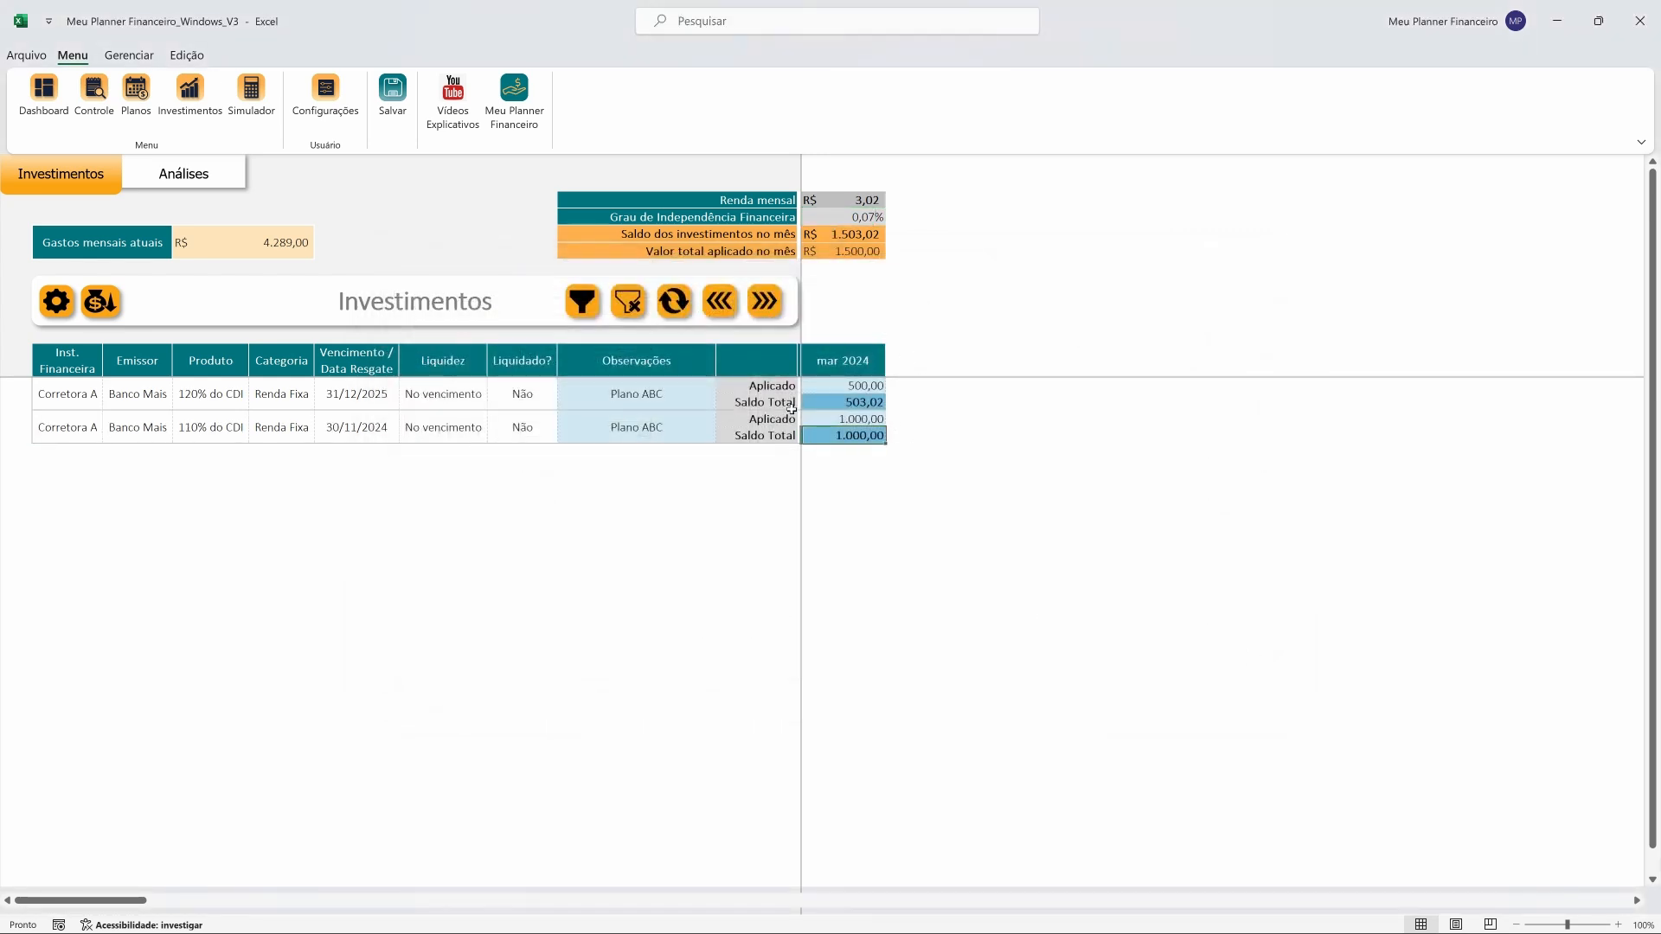
double_click(843, 435)
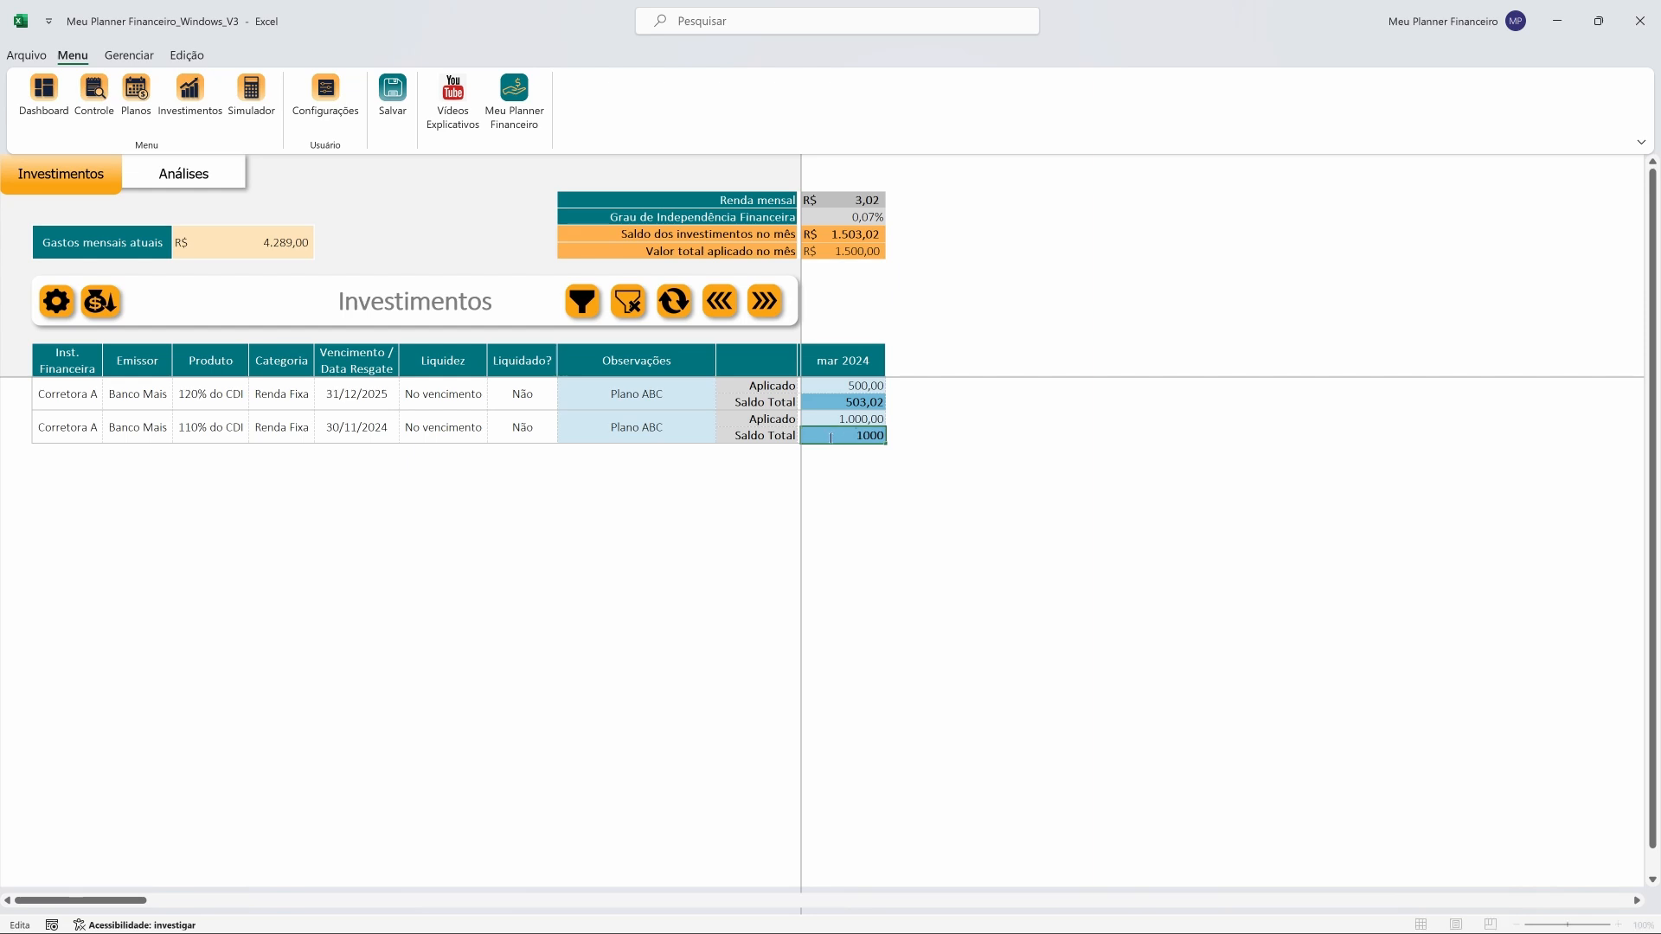
left_click_drag(844, 436, 939, 438)
type("1.200")
key("Return")
left_click(863, 420)
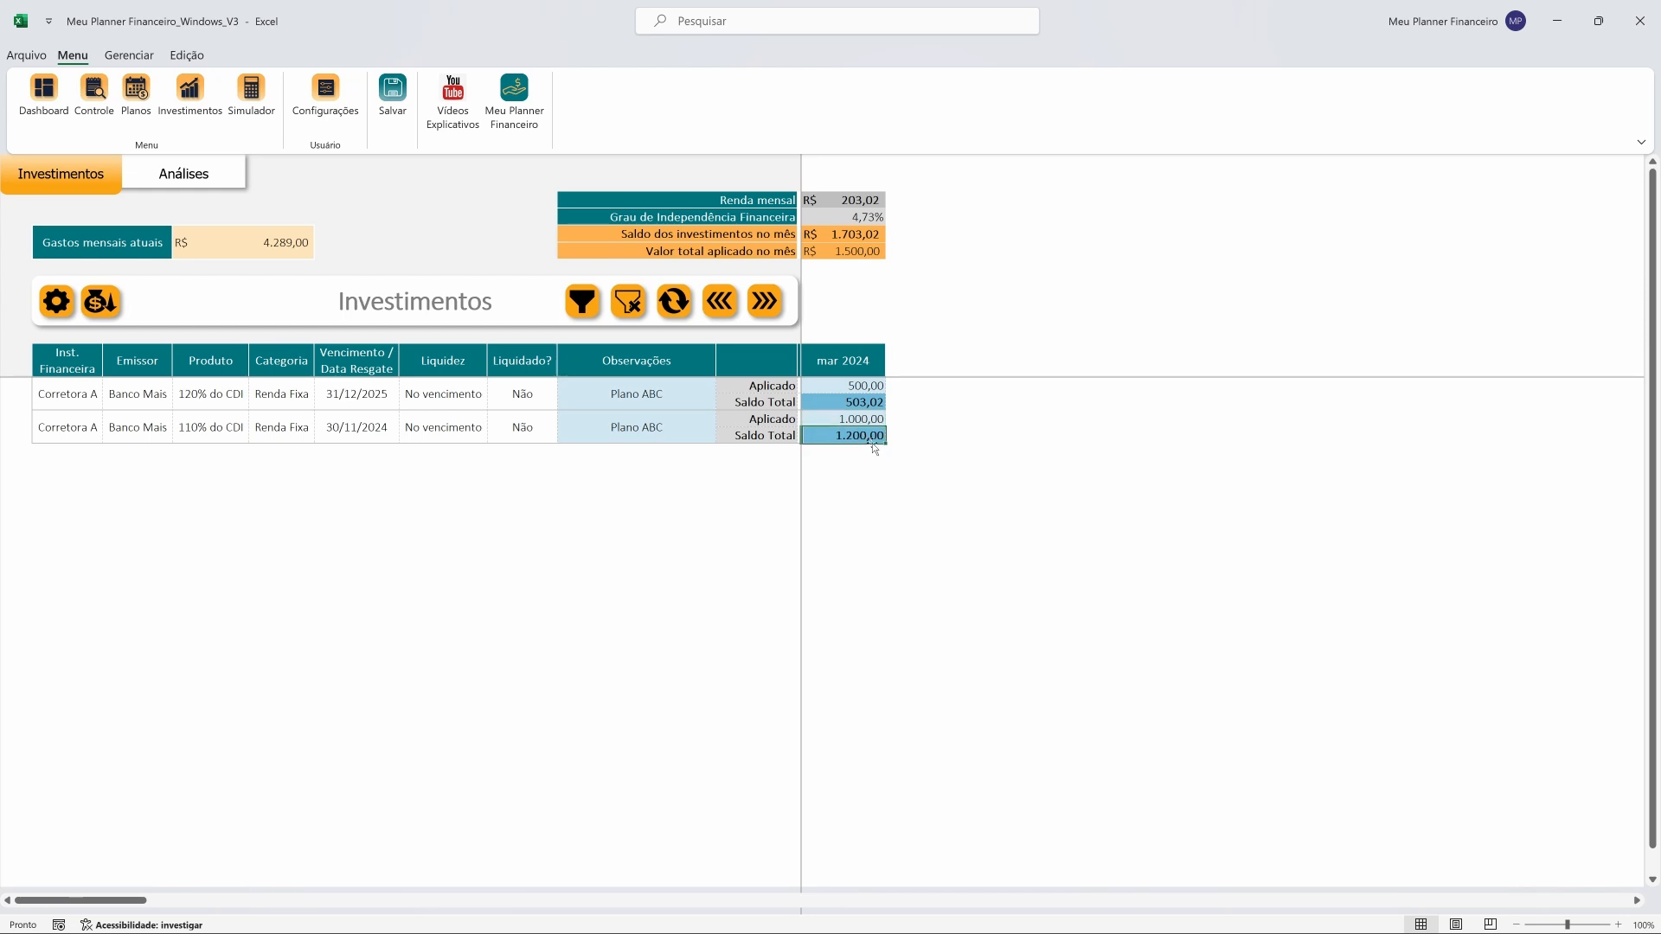
left_click(865, 437)
Add Corretora B as a new financial institution from the investment management form
left_click(56, 301)
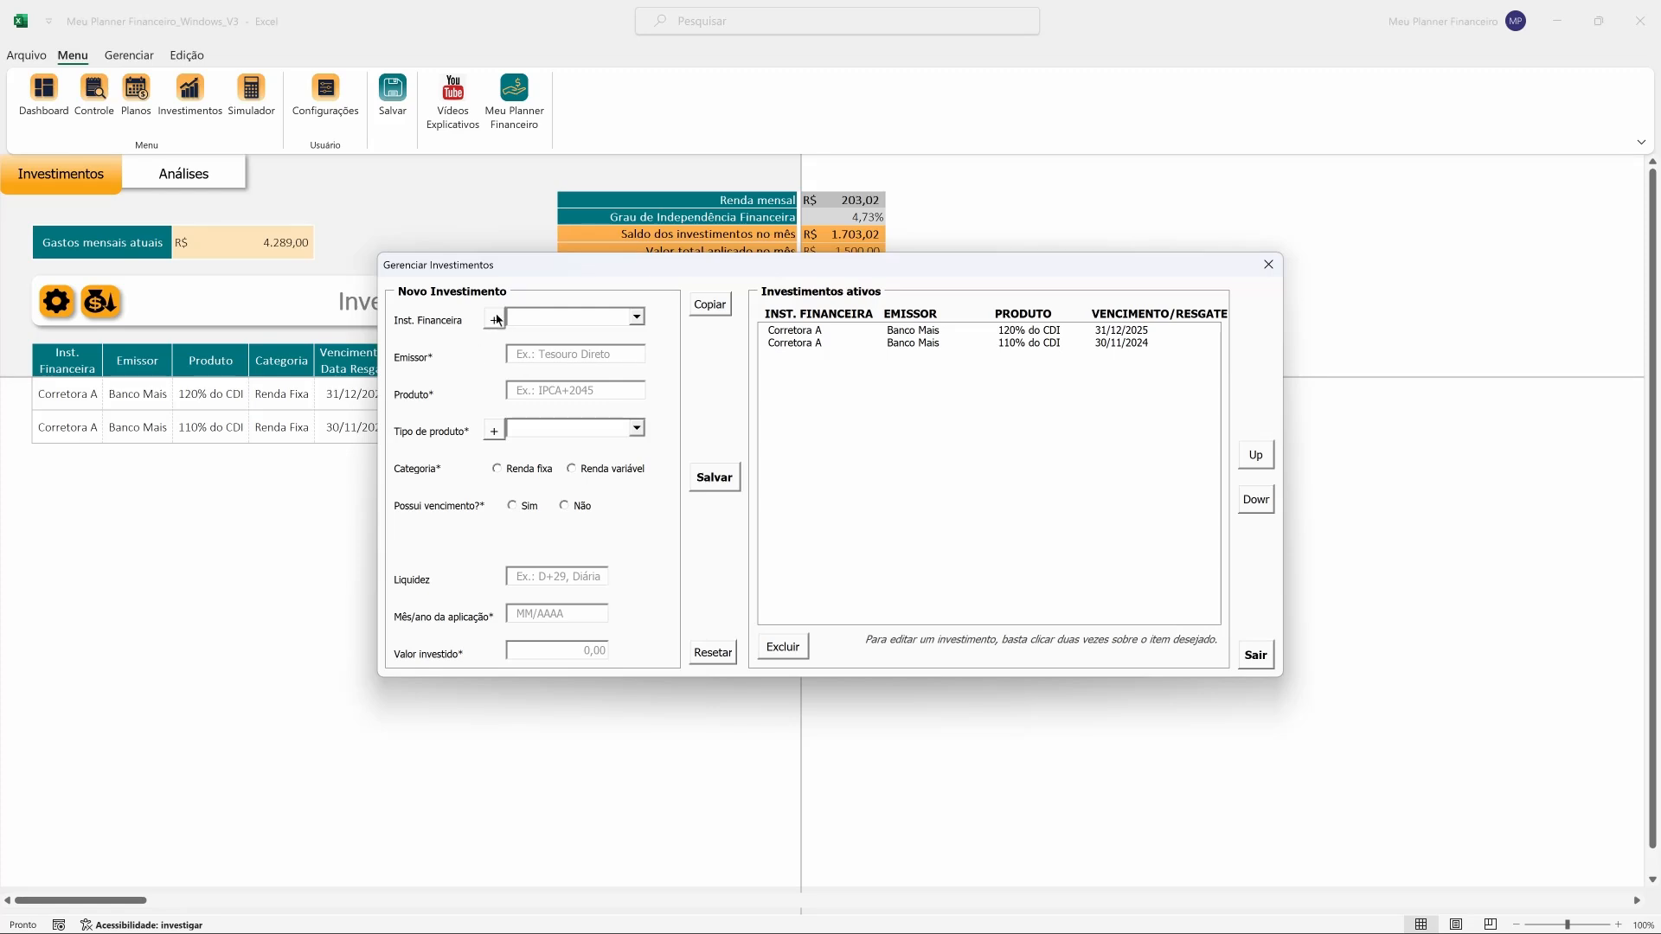
left_click(496, 319)
left_click(602, 417)
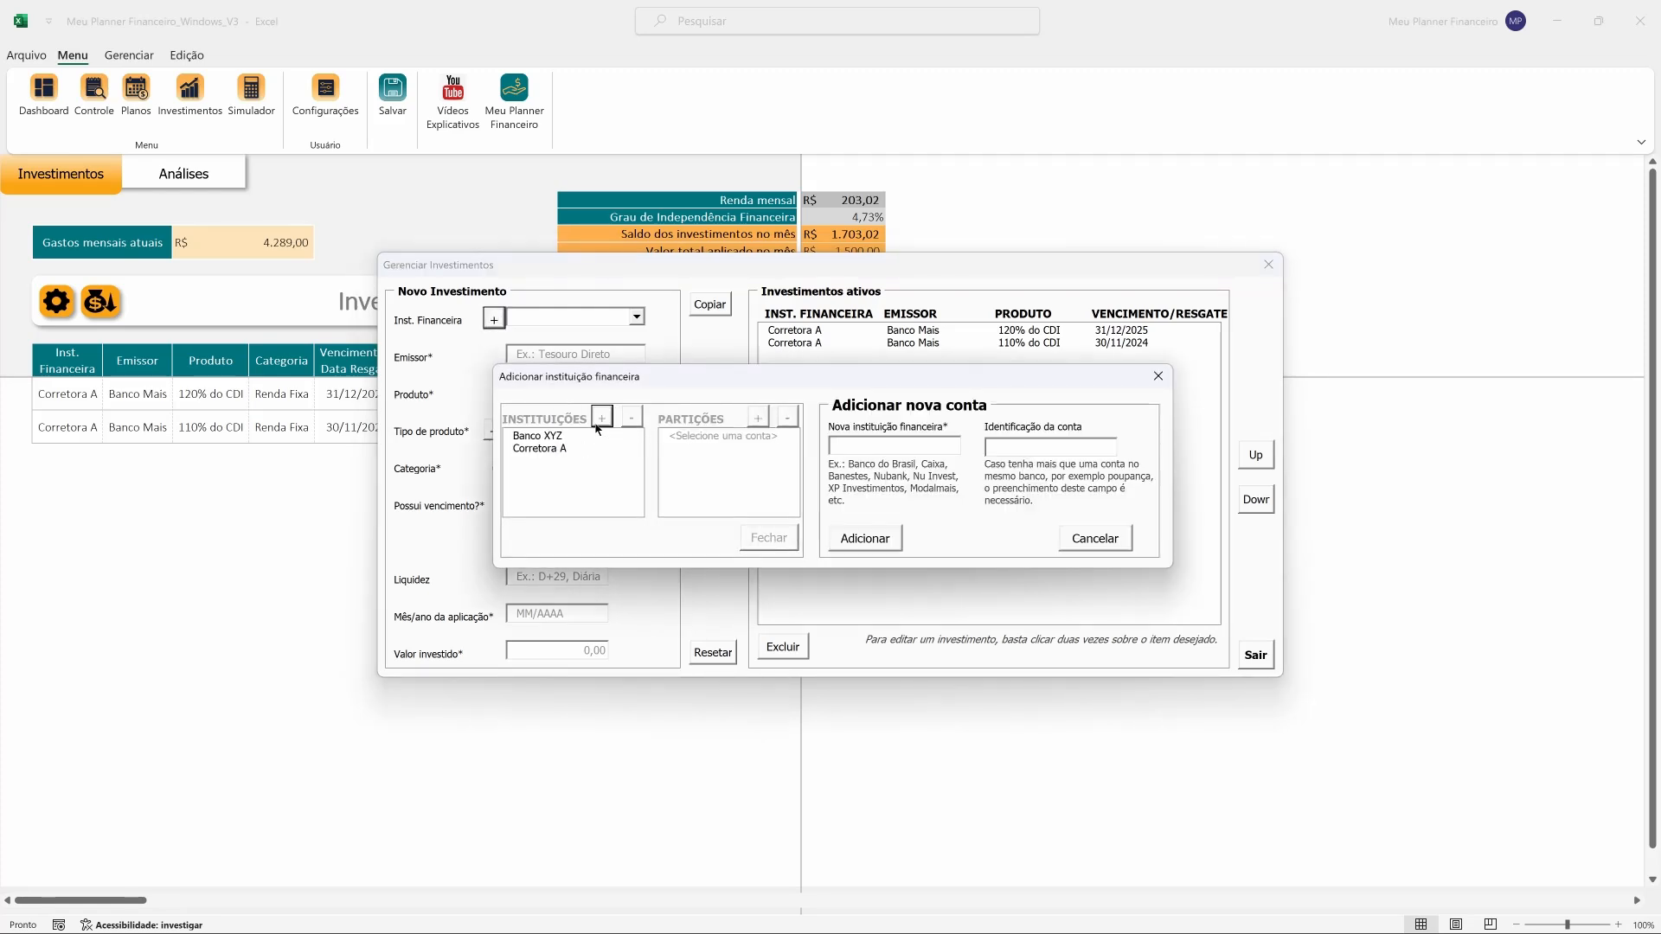
type("Corretora B")
left_click(860, 538)
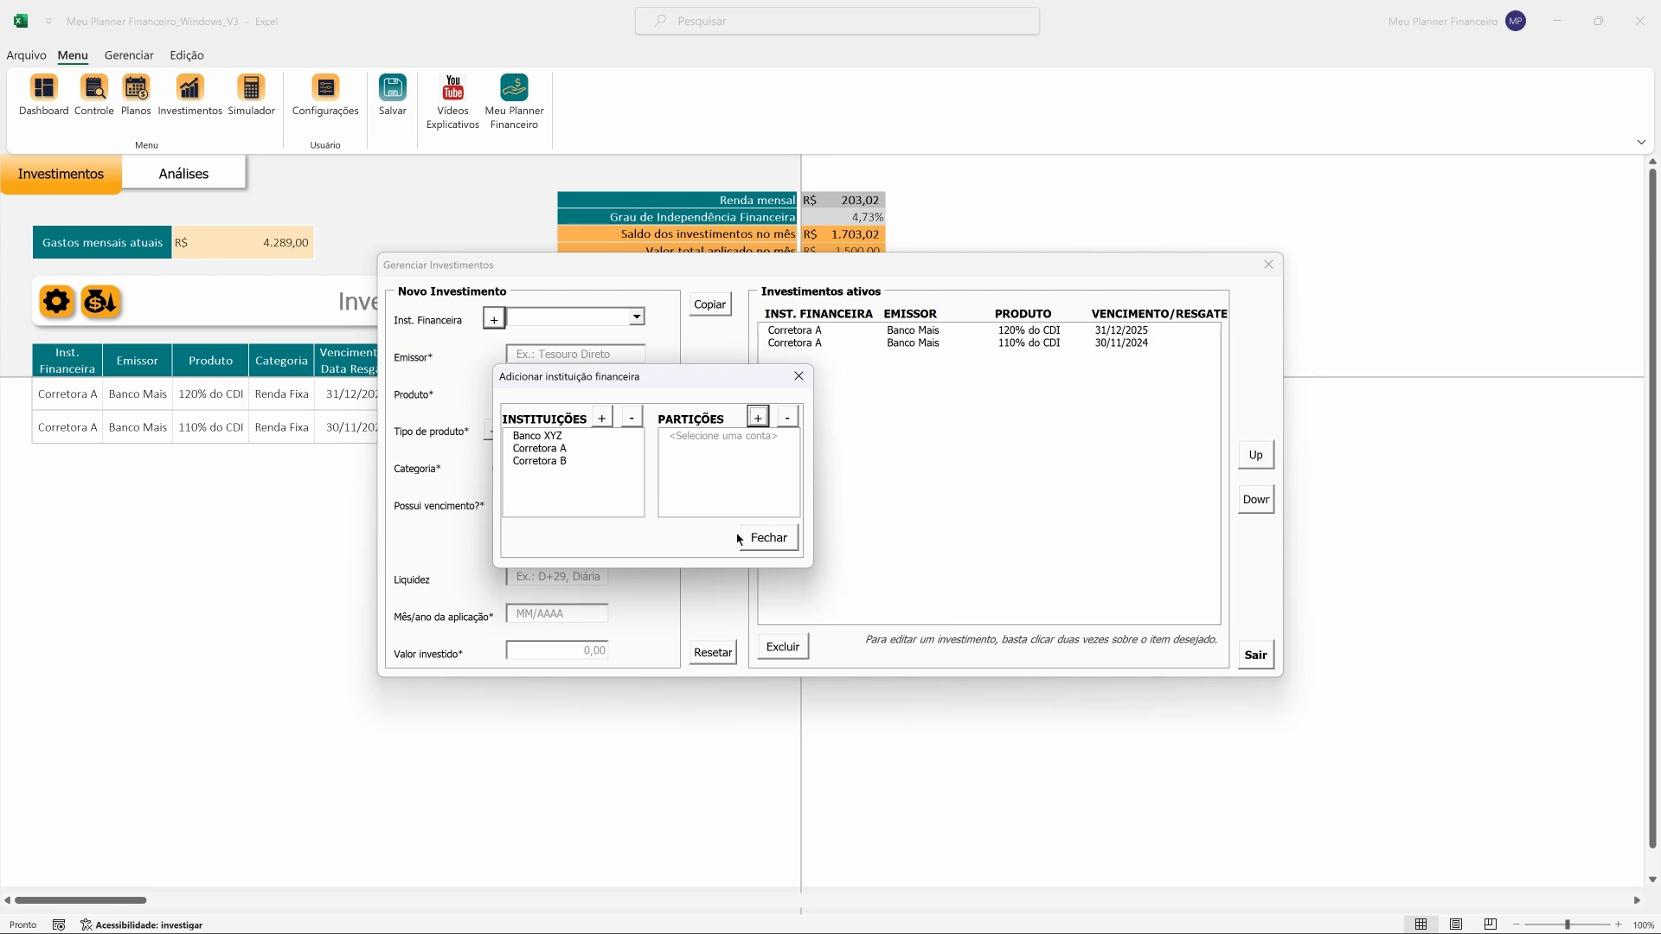
left_click(767, 538)
Start a new investment at Corretora B with issuer ISHARES BOVA and product BOVA11
left_click(636, 316)
left_click(598, 356)
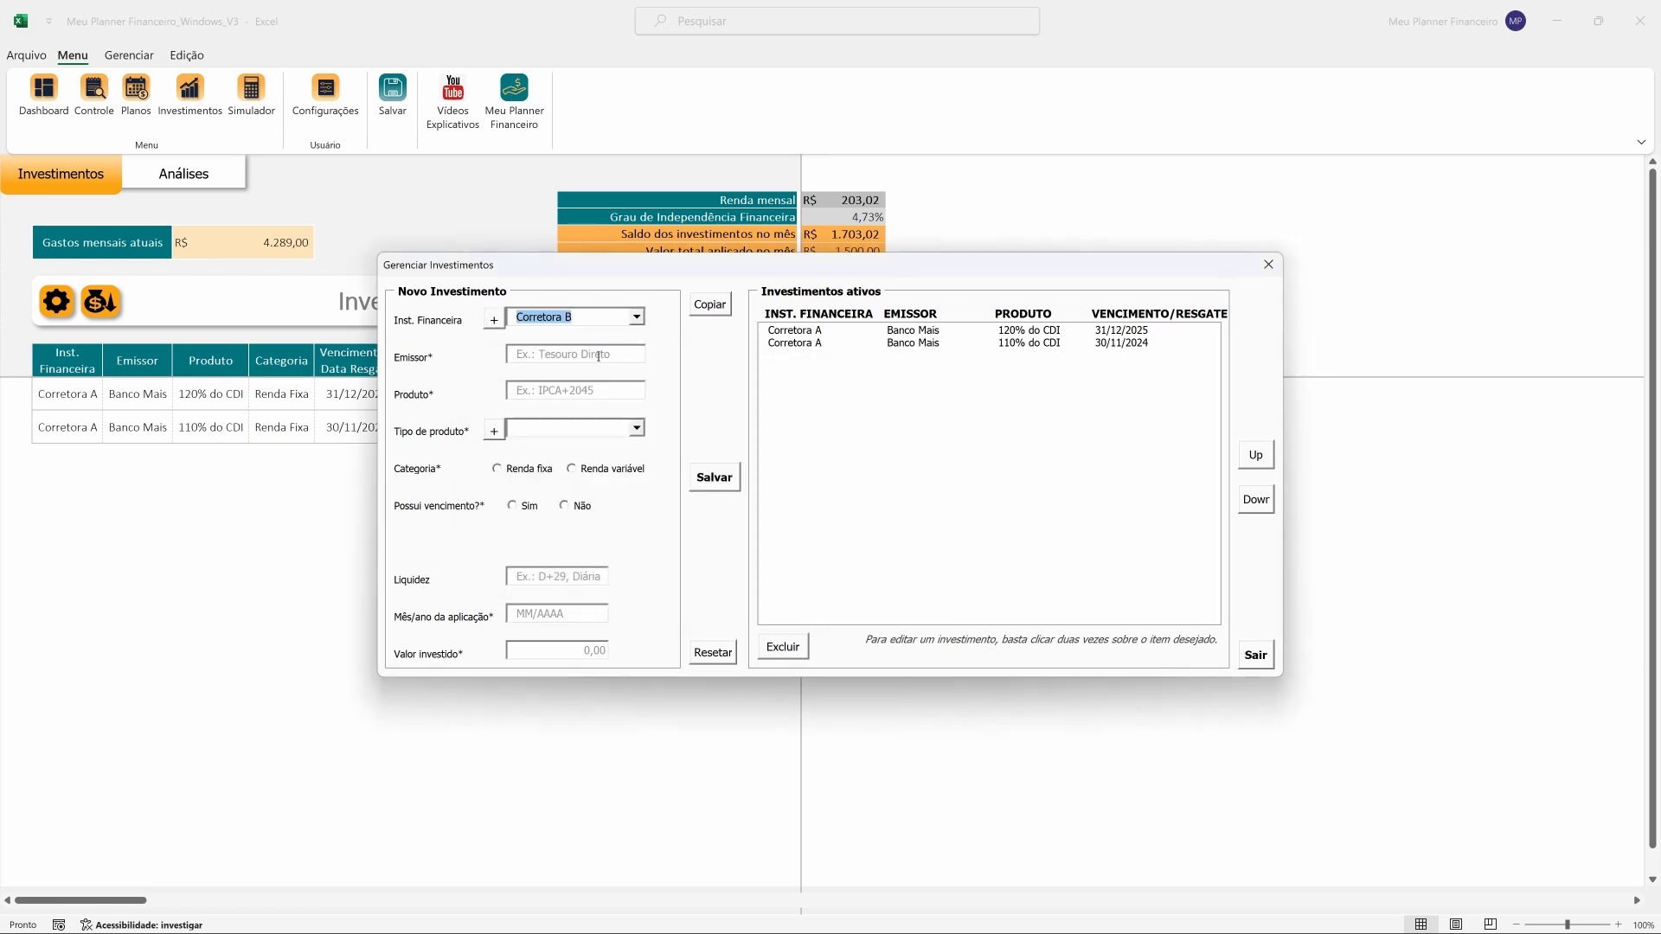
left_click(599, 355)
type("ISHARES BOVA")
left_click(558, 391)
type("BOVA11")
Set the new investment's product type to Ação, category to Renda variável, no maturity, and liquidity to Diária
left_click(637, 428)
left_click(571, 443)
left_click(573, 469)
left_click(565, 505)
left_click(556, 577)
type("D")
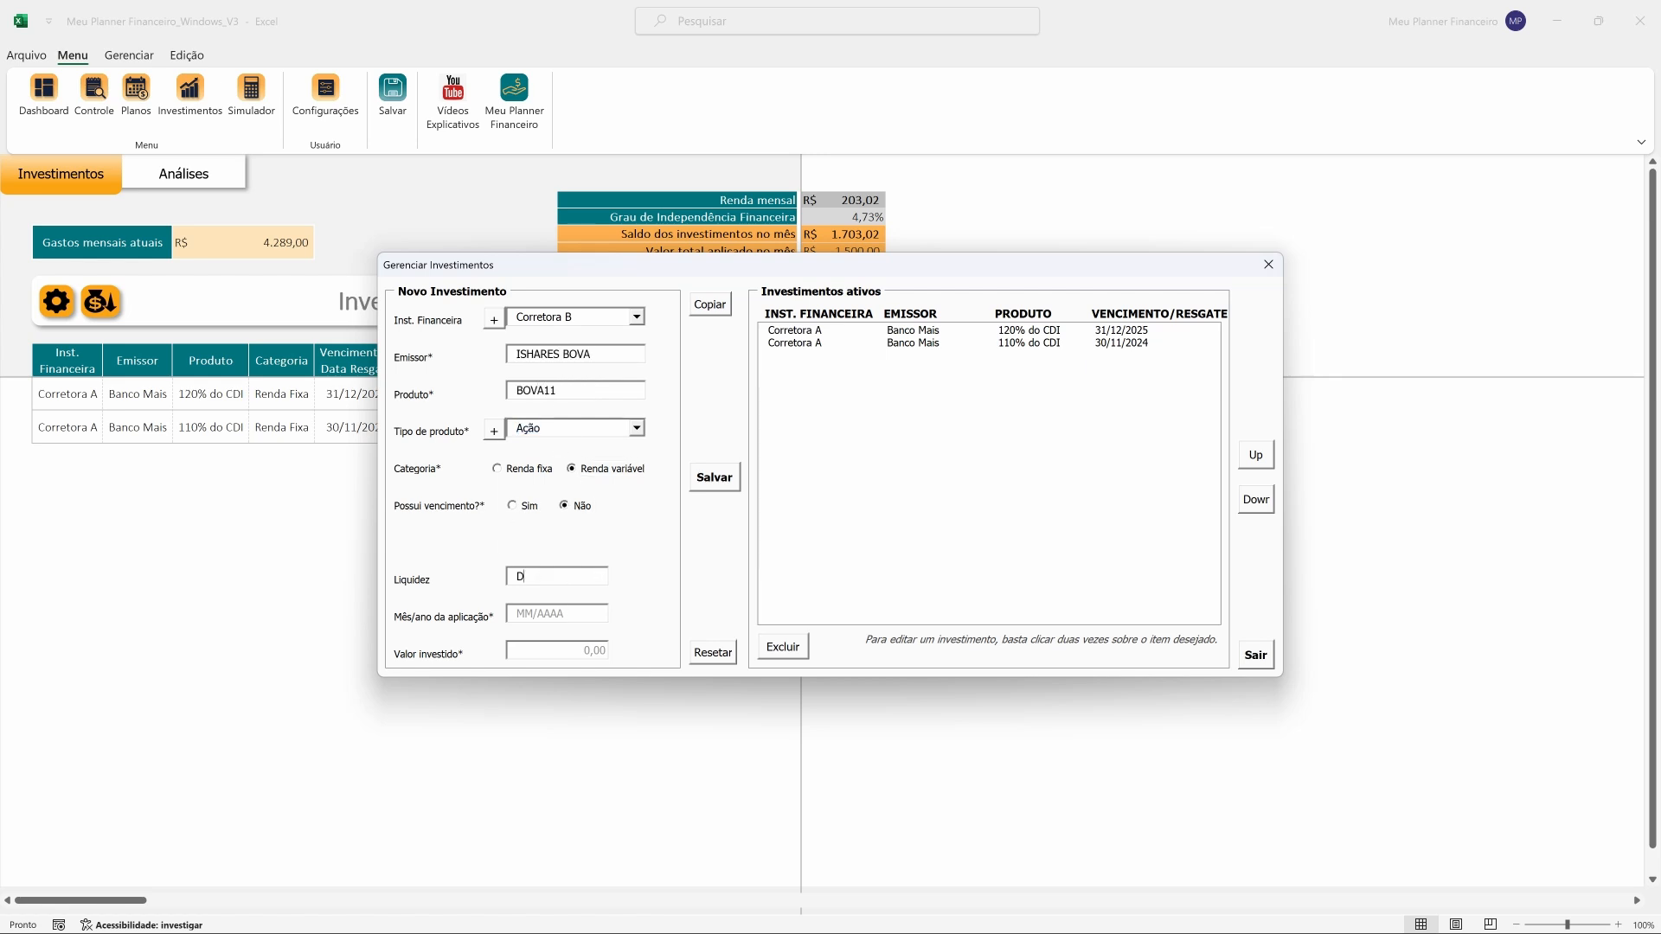
type("iária")
Set the application month to 06/2023 and the invested value to 2000, save the investment and close the form
left_click(524, 621)
type("06/2023")
left_click(534, 652)
type("2000")
left_click(711, 478)
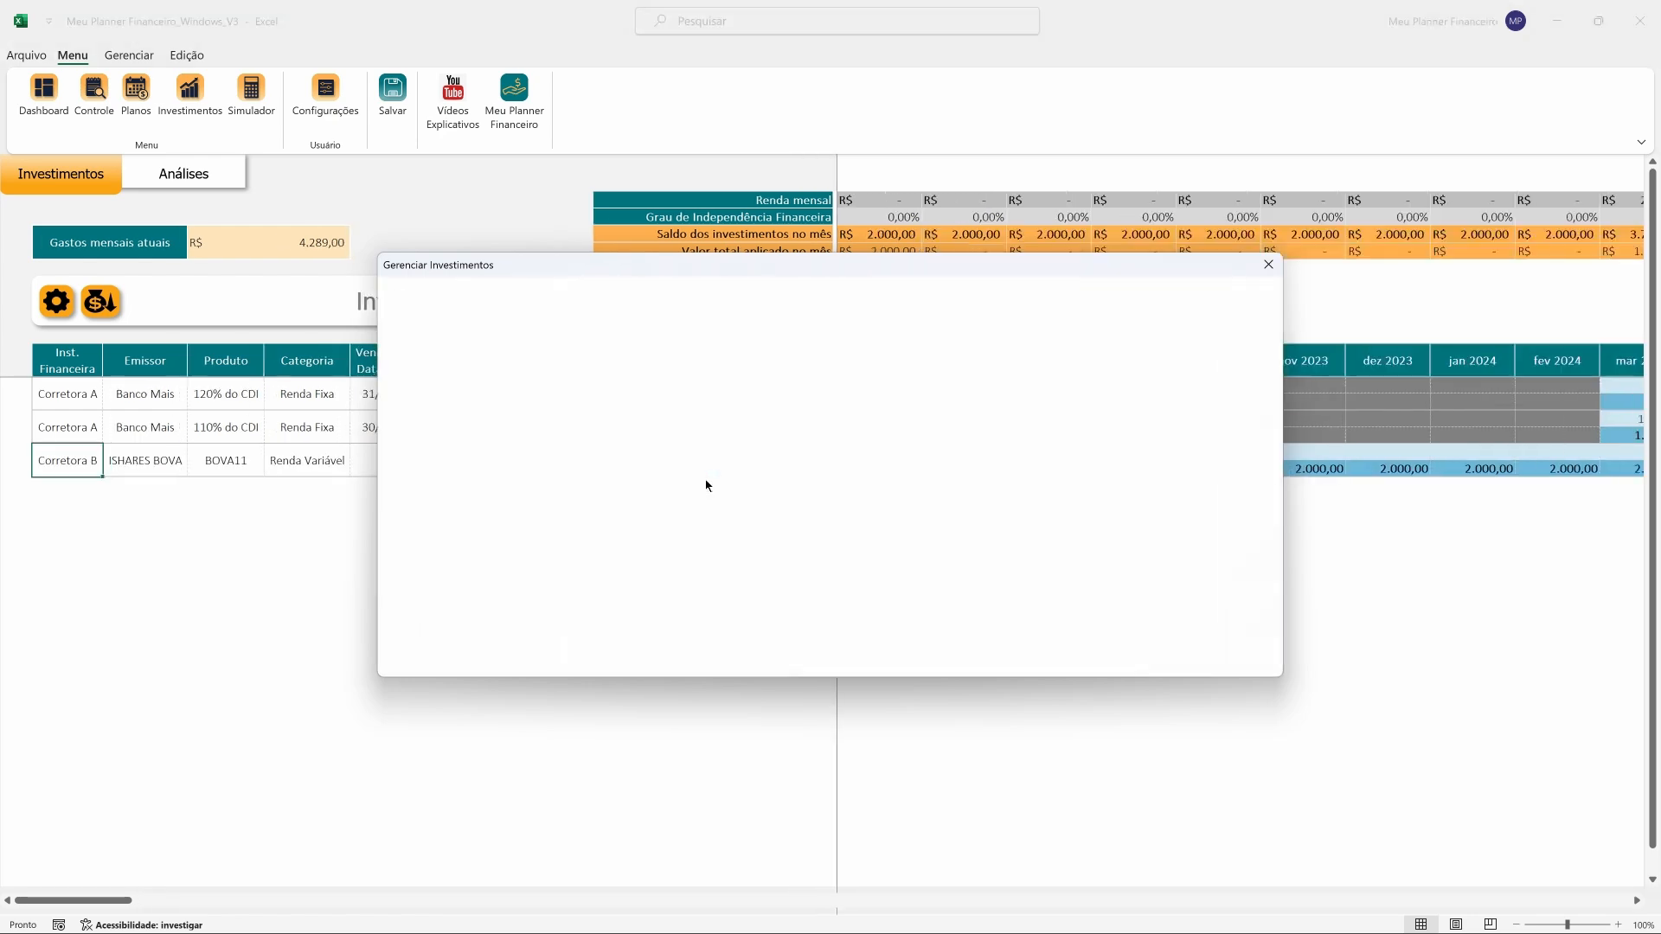
left_click(1268, 264)
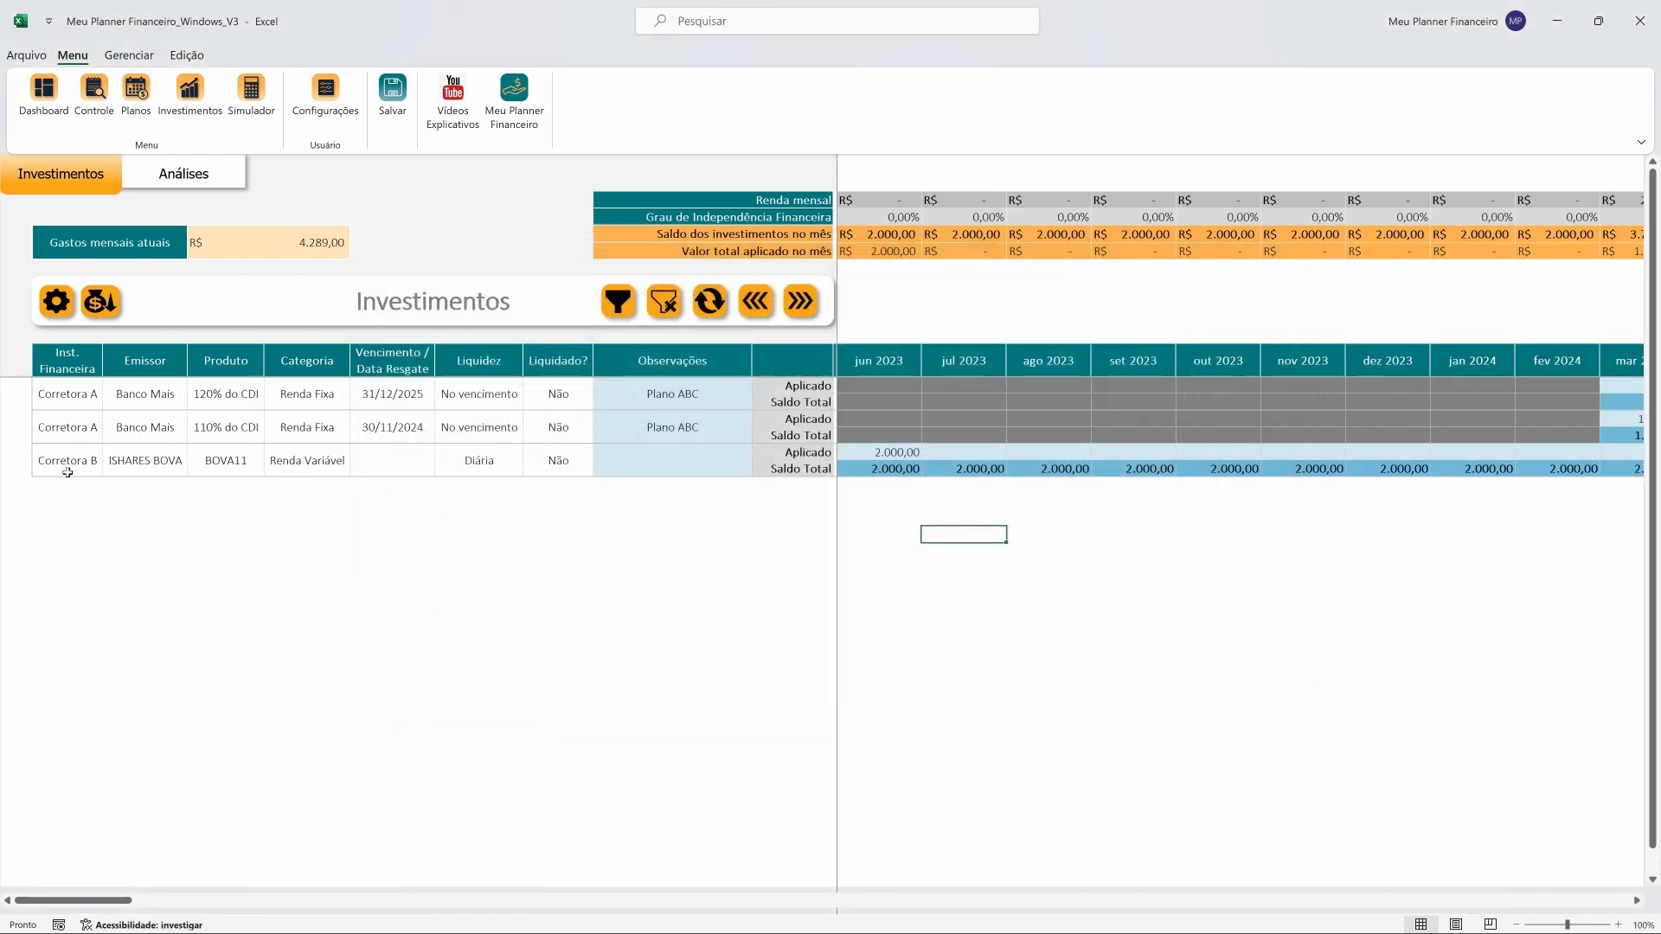
Check the BOVA11 row's registration data, its jun 2023 applied value and balance, and the span of months up to mar 2024
left_click_drag(67, 466, 649, 505)
left_click(381, 460)
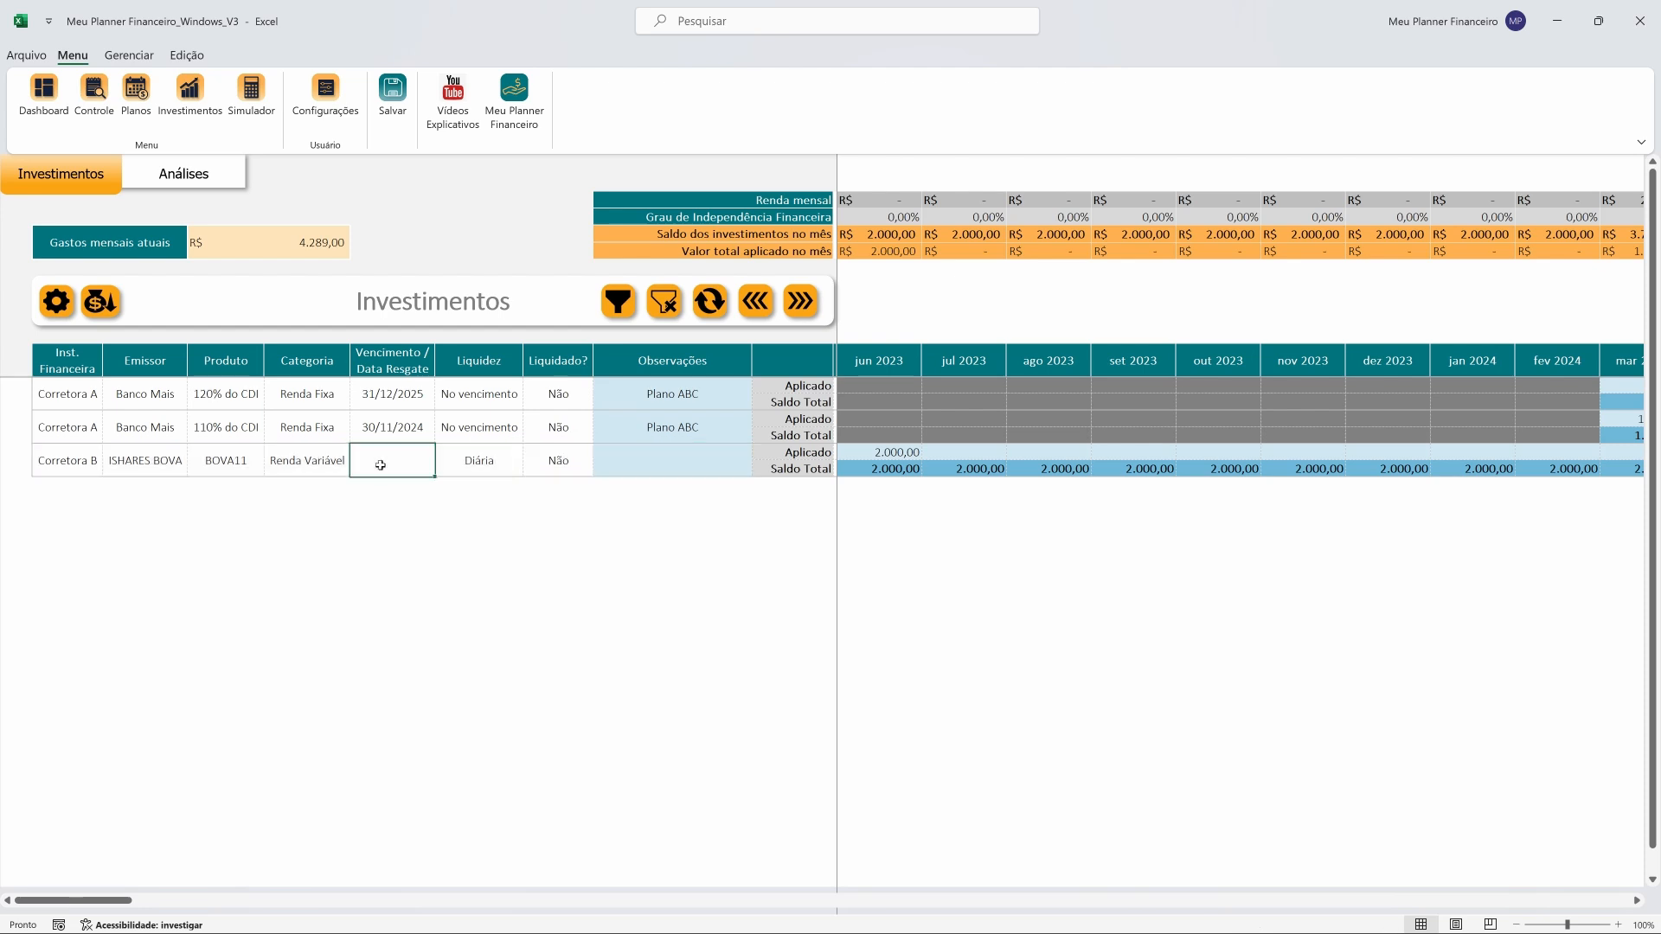
left_click_drag(879, 452, 891, 476)
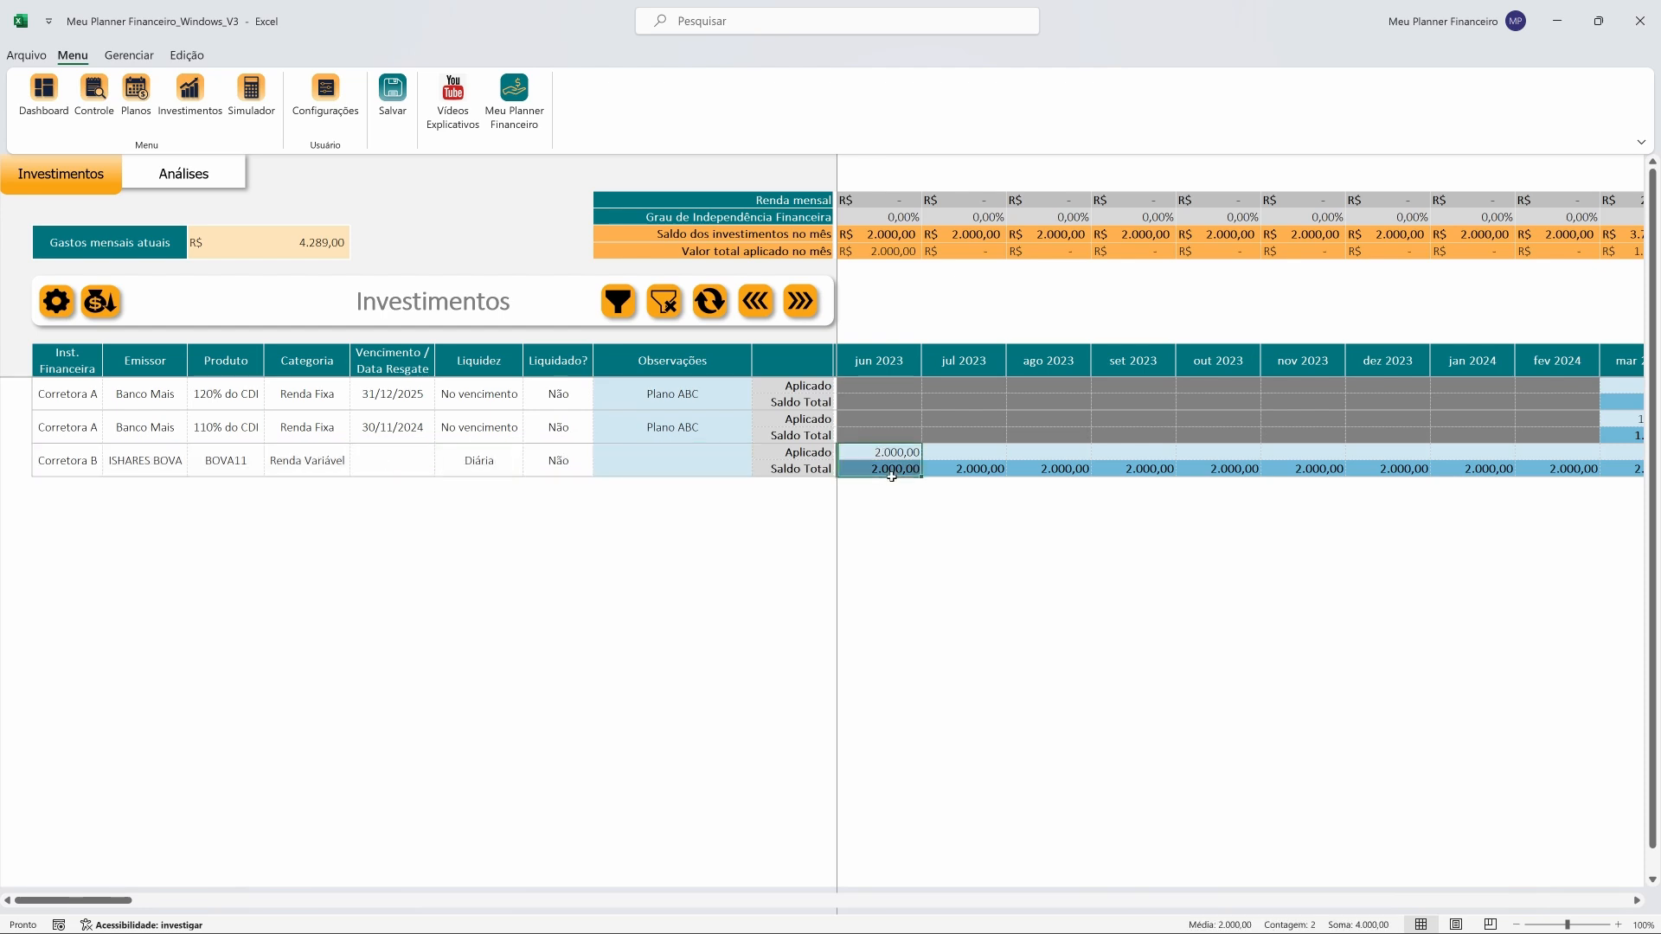
left_click(882, 356)
left_click(898, 468)
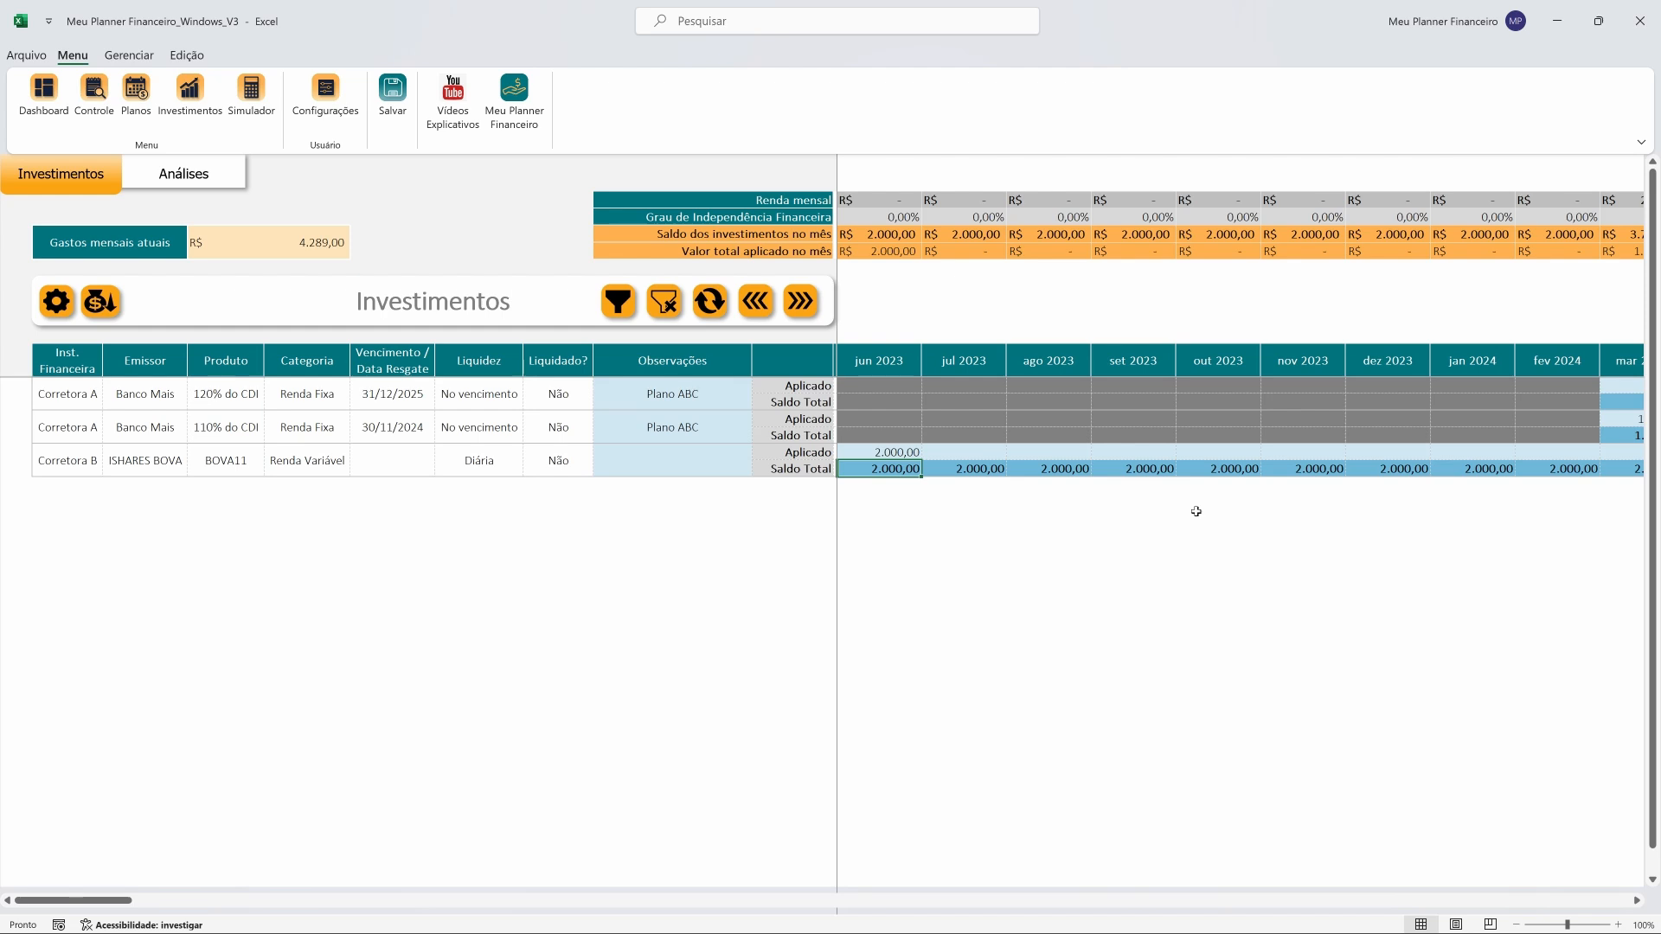
left_click(909, 450)
key("Down")
key("ctrl+Right")
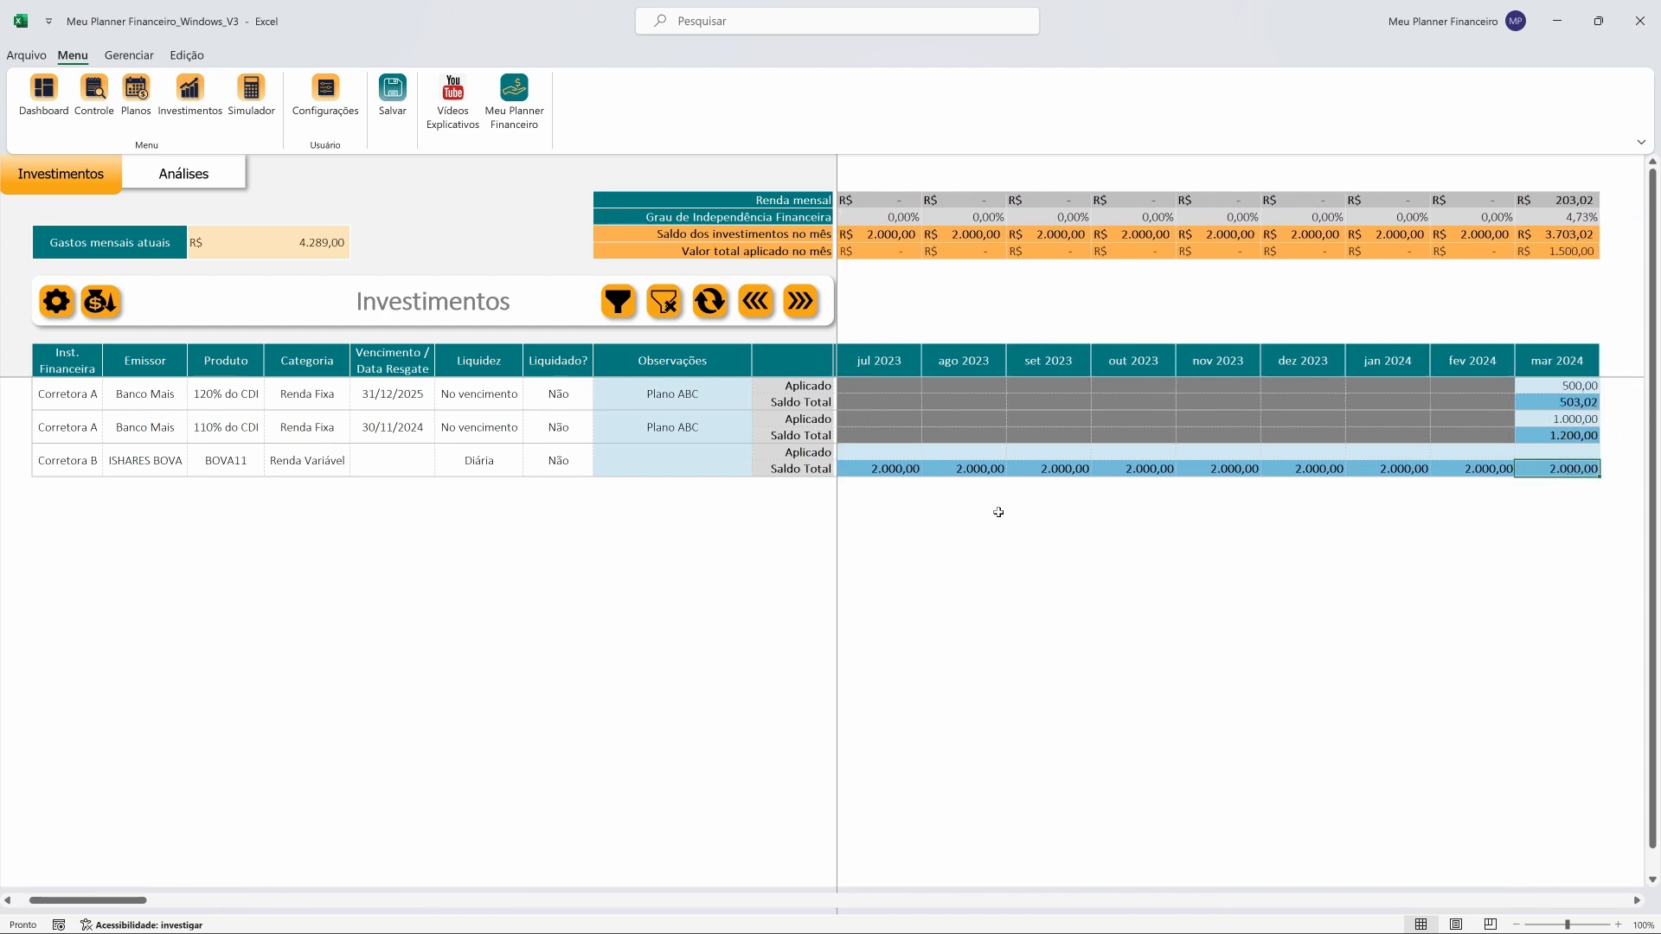
key("ctrl+Left")
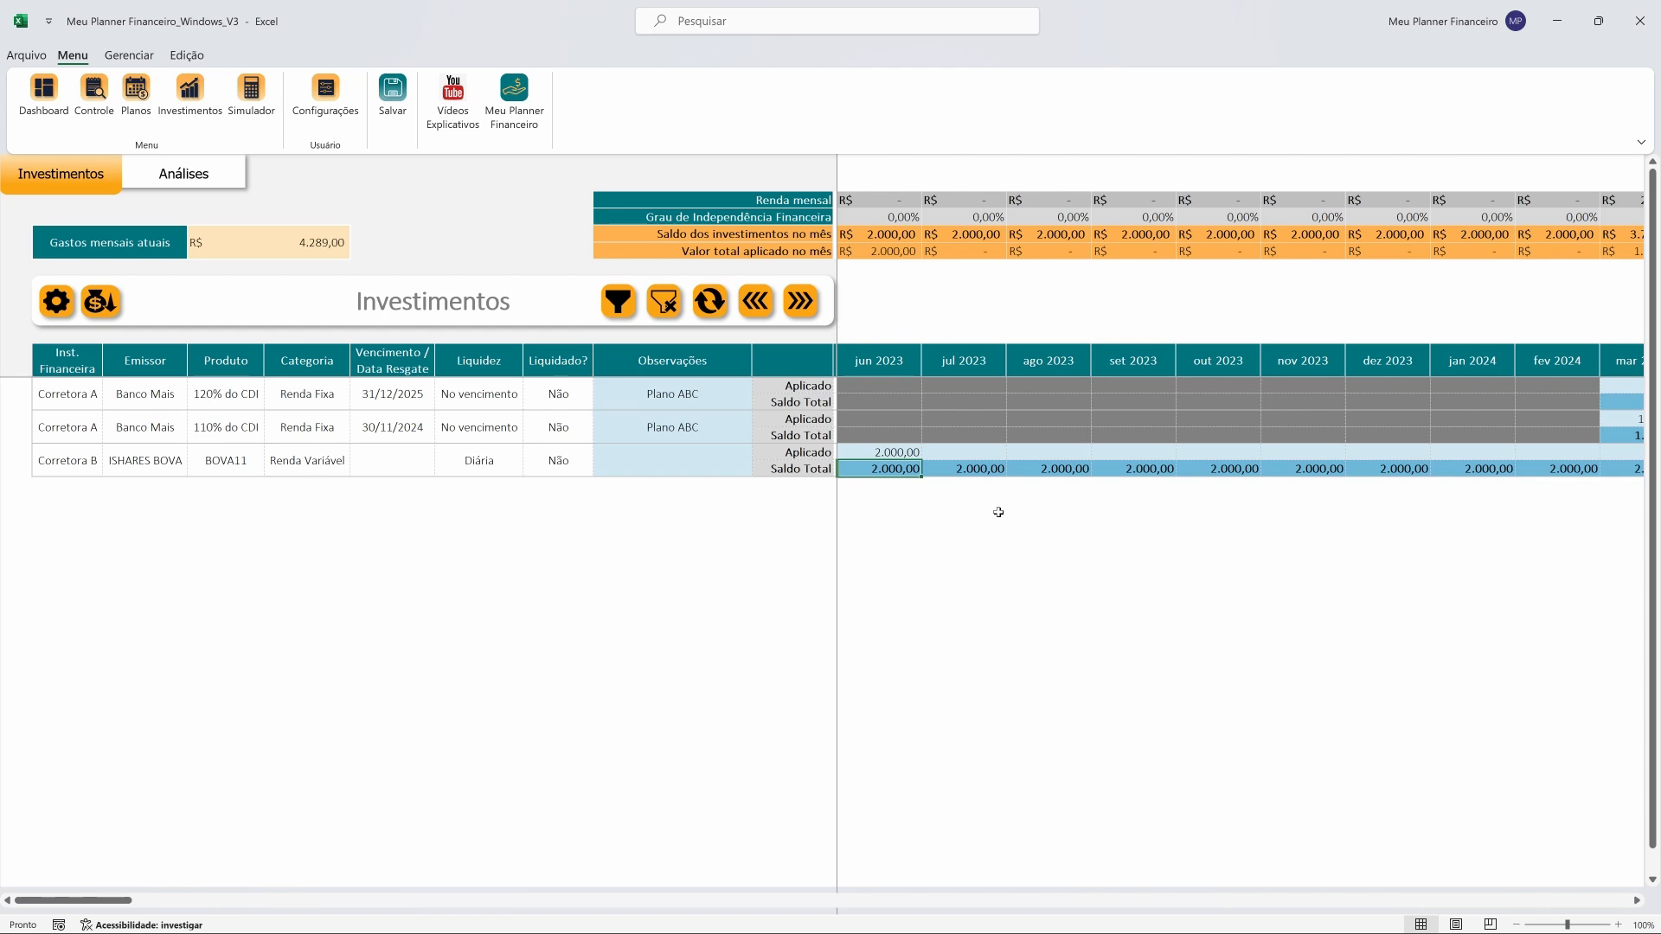
Go through the BOVA11 row's monthly Saldo Total cells following jun 2023 and return to the first month
key("Right")
key("Right")
key("Right")
key("Right")
key("Right")
key("Right")
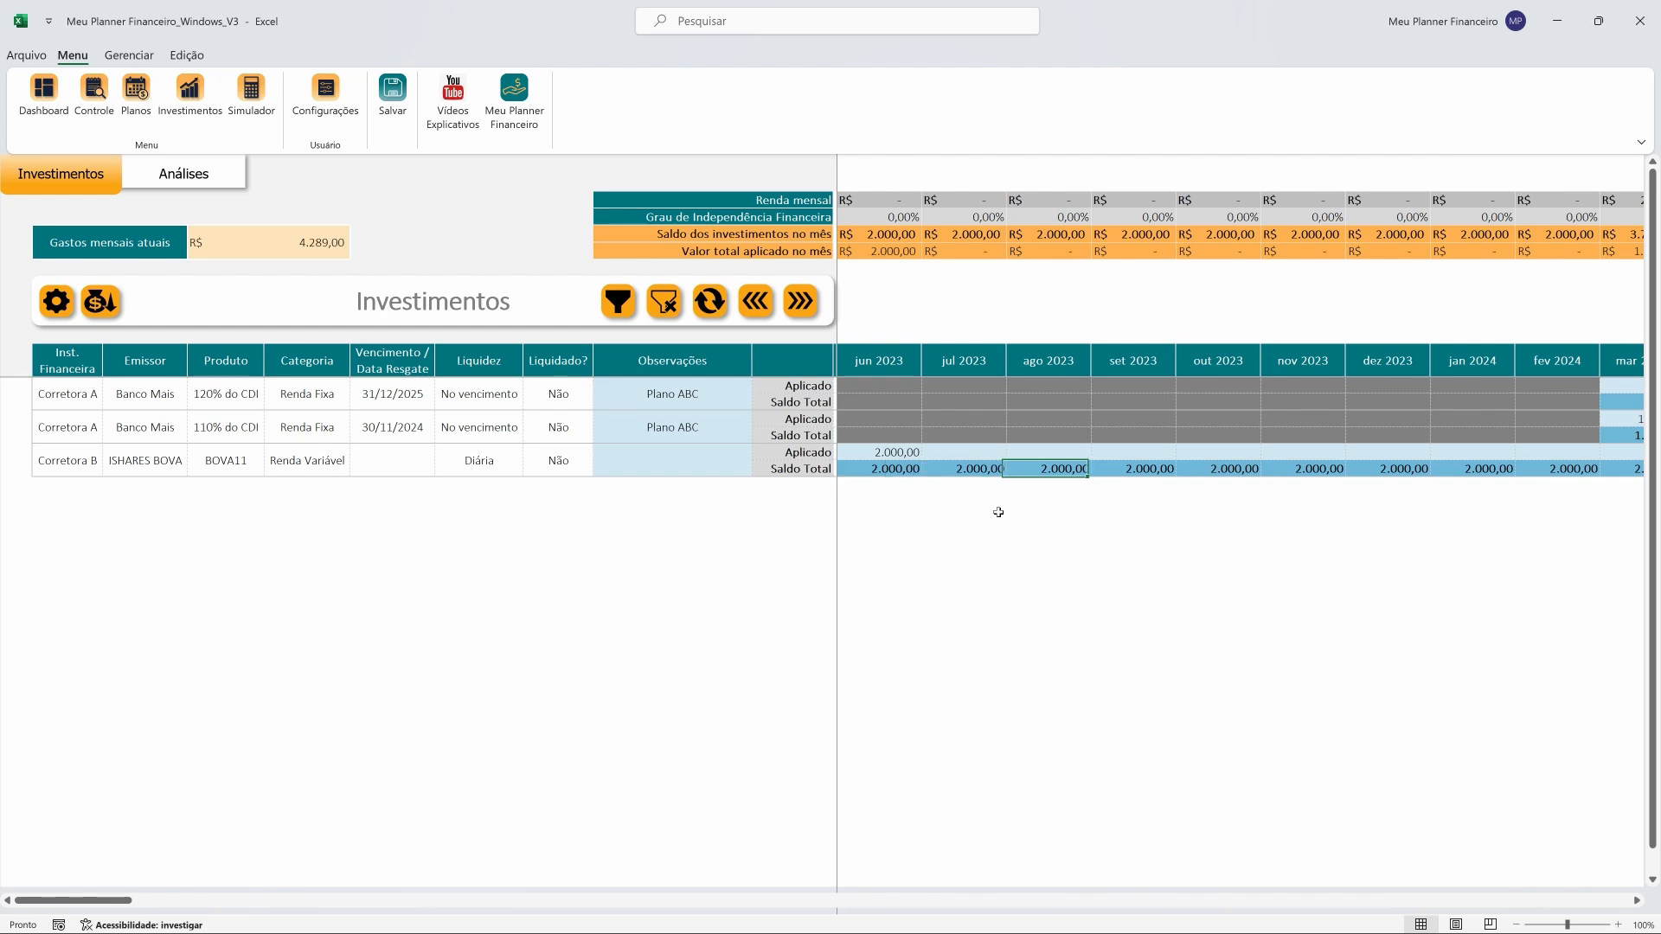
key("Left")
key("Left")
key("Left")
key("Left")
key("Left")
key("Left")
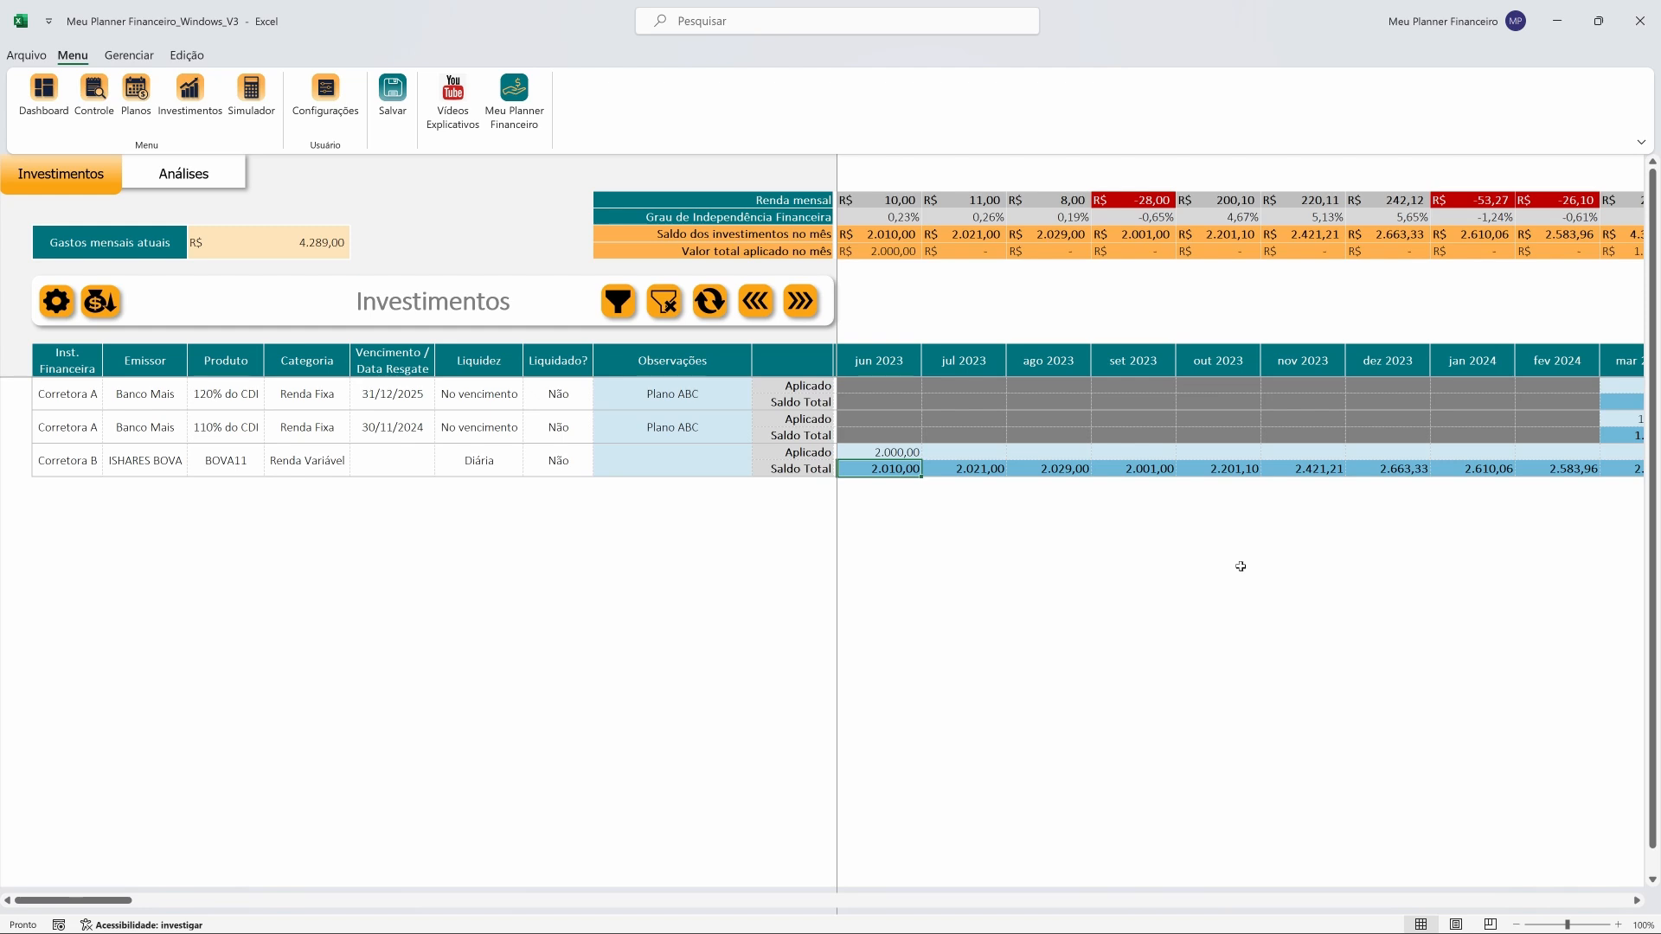
Compare the BOVA11 monthly balances through mar 2024 with the monthly income, then check the 110% do CDI values for mar 2024
key("Right")
key("Right")
key("Right")
key("Right")
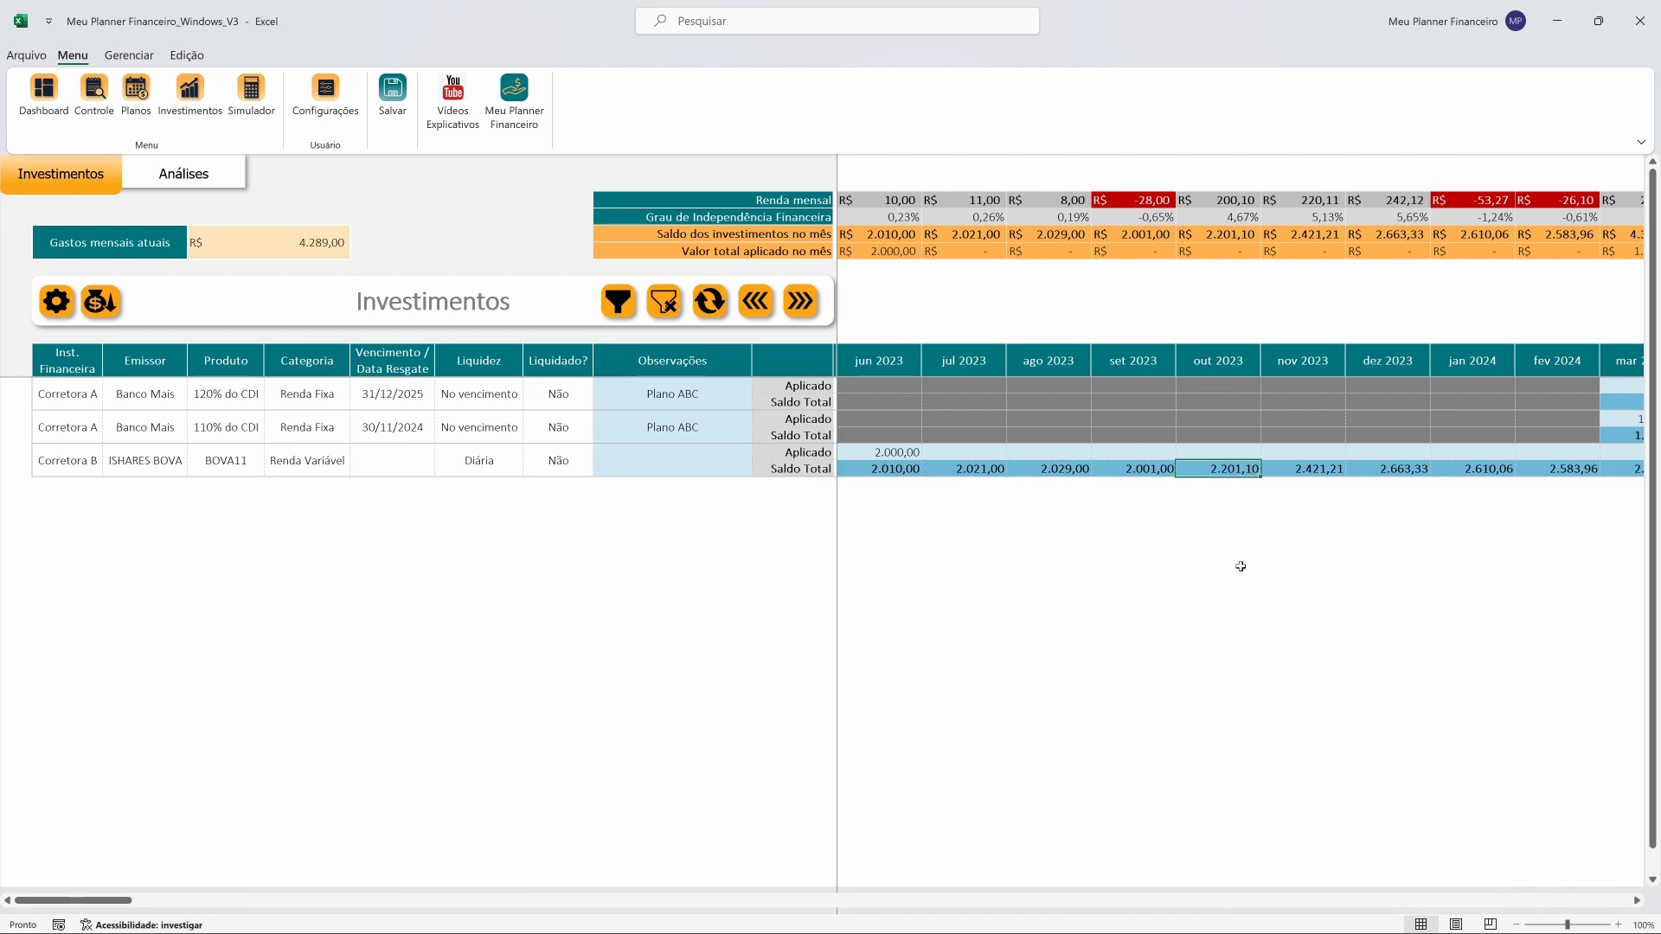
key("Right")
key("Right")
key("Right")
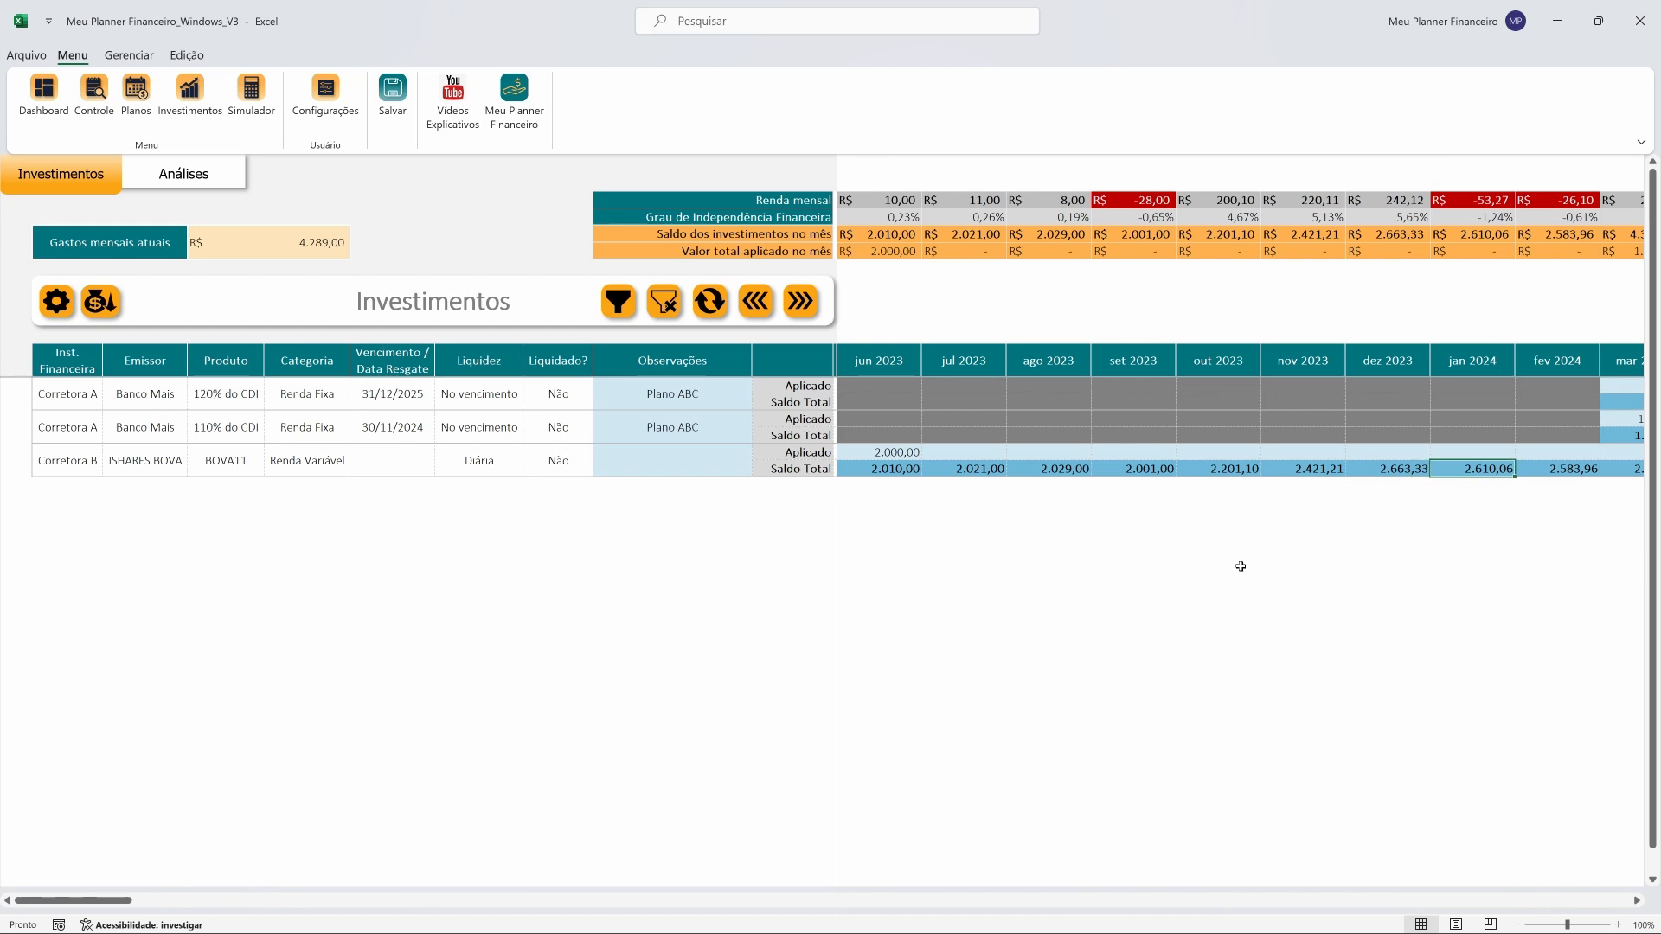
key("Right")
key("Right")
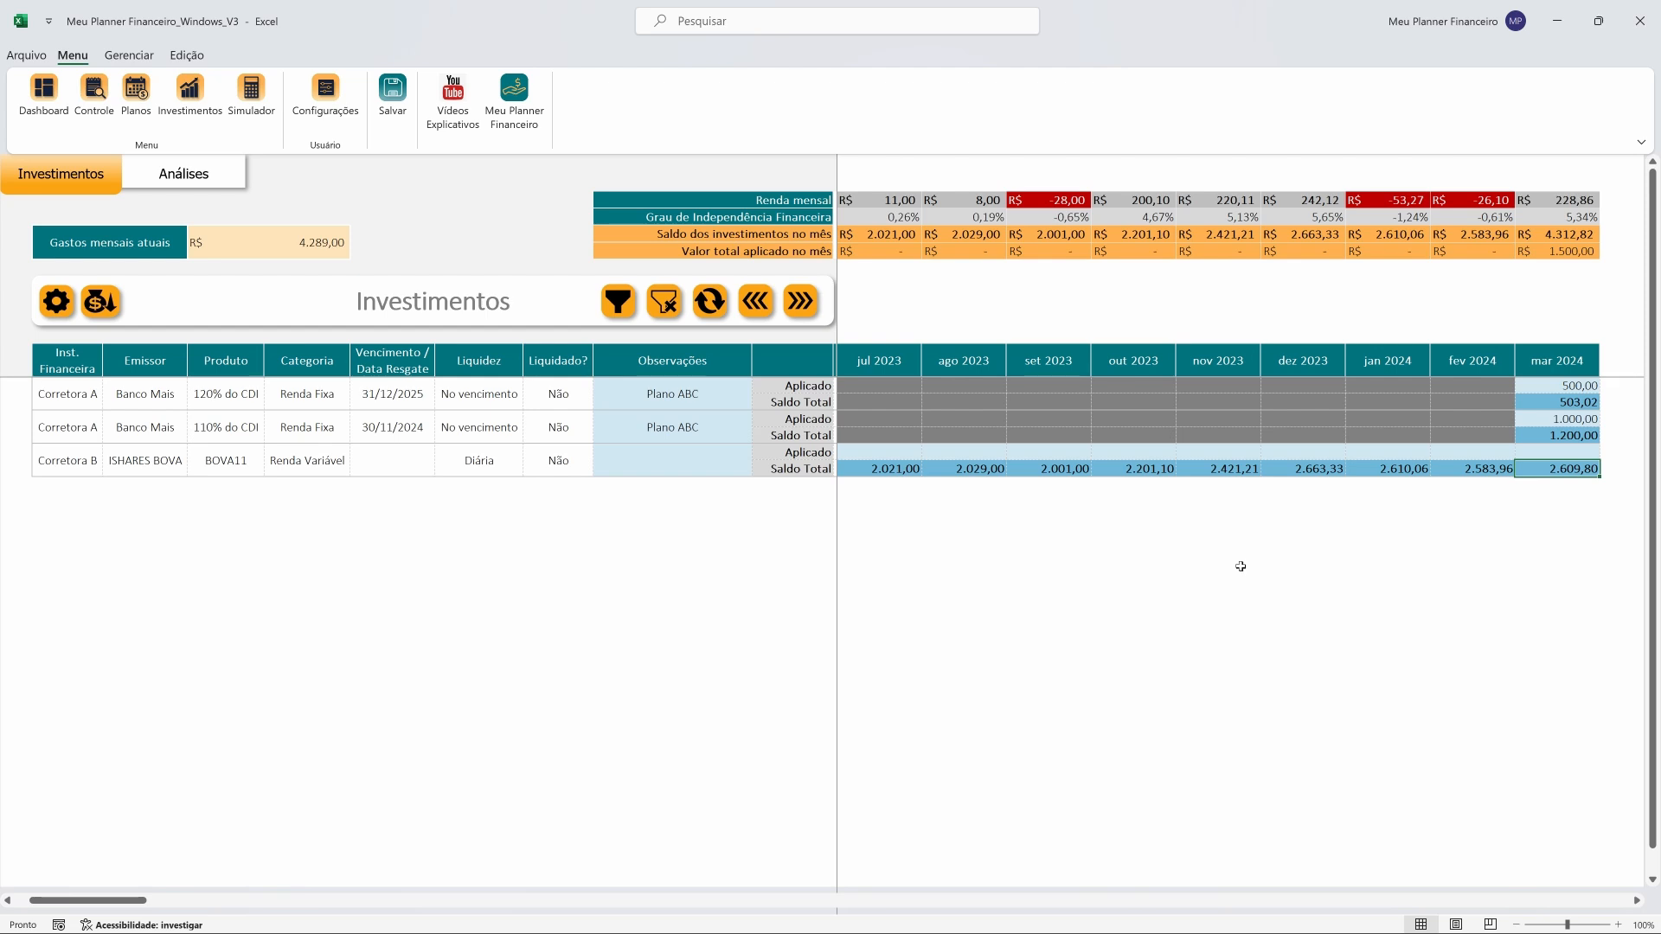
left_click_drag(1545, 418, 1548, 435)
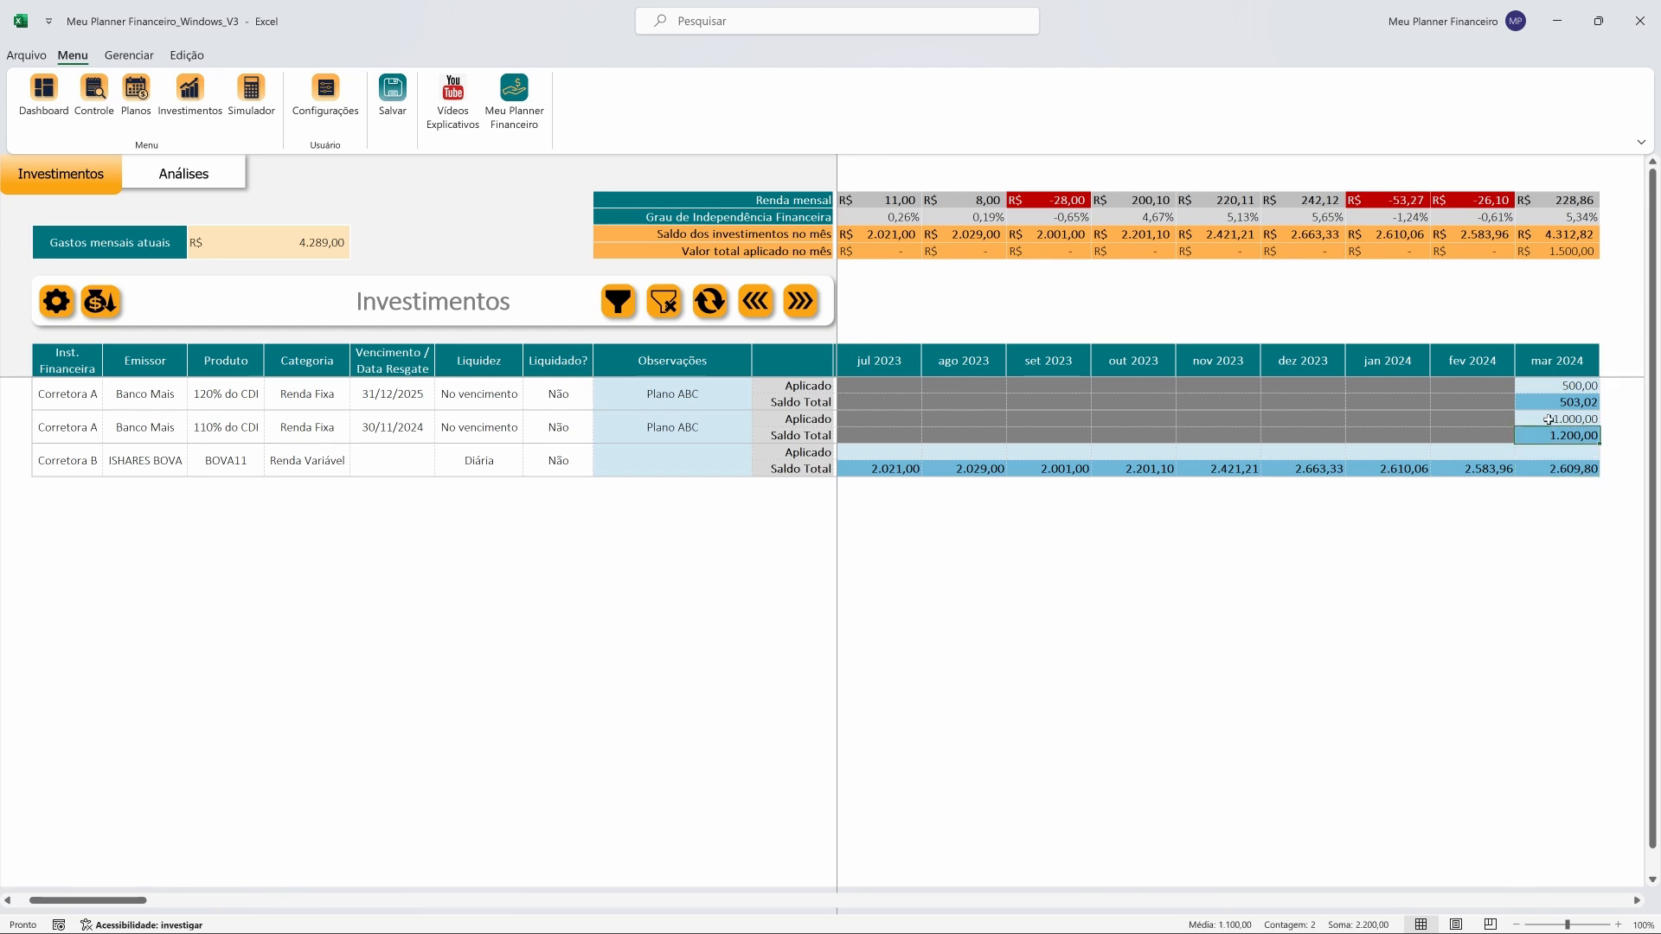
left_click(1541, 418)
left_click(1576, 438)
Record an additional applied value of 800 for BOVA11 in mar 2024
left_click(1560, 452)
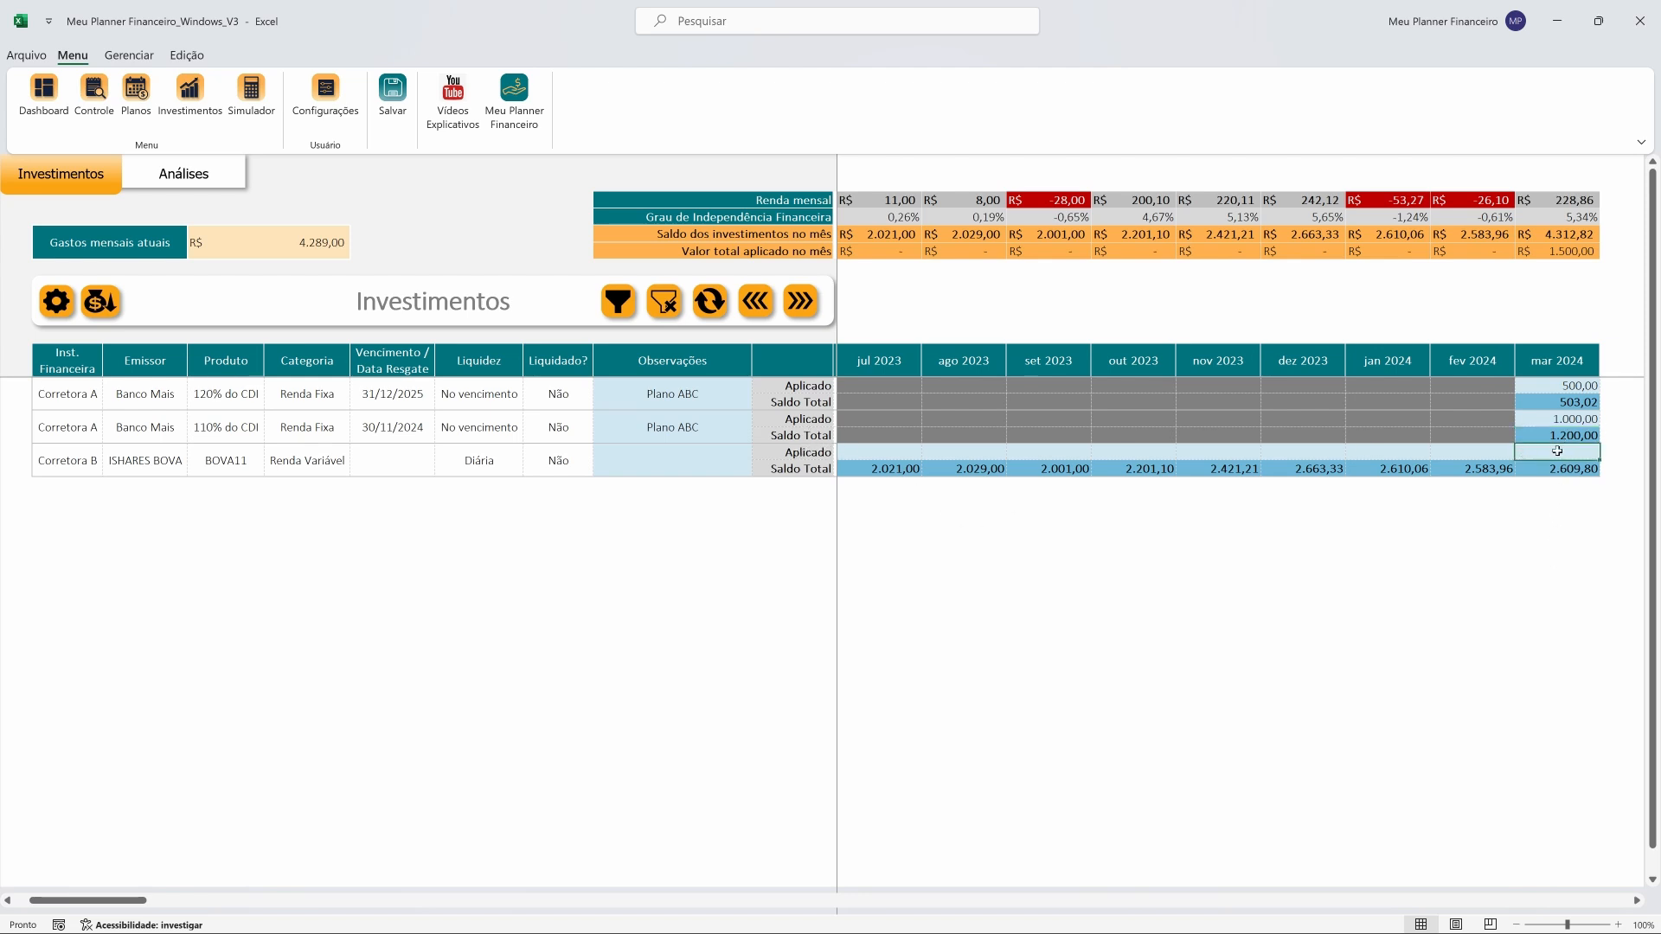
double_click(1559, 451)
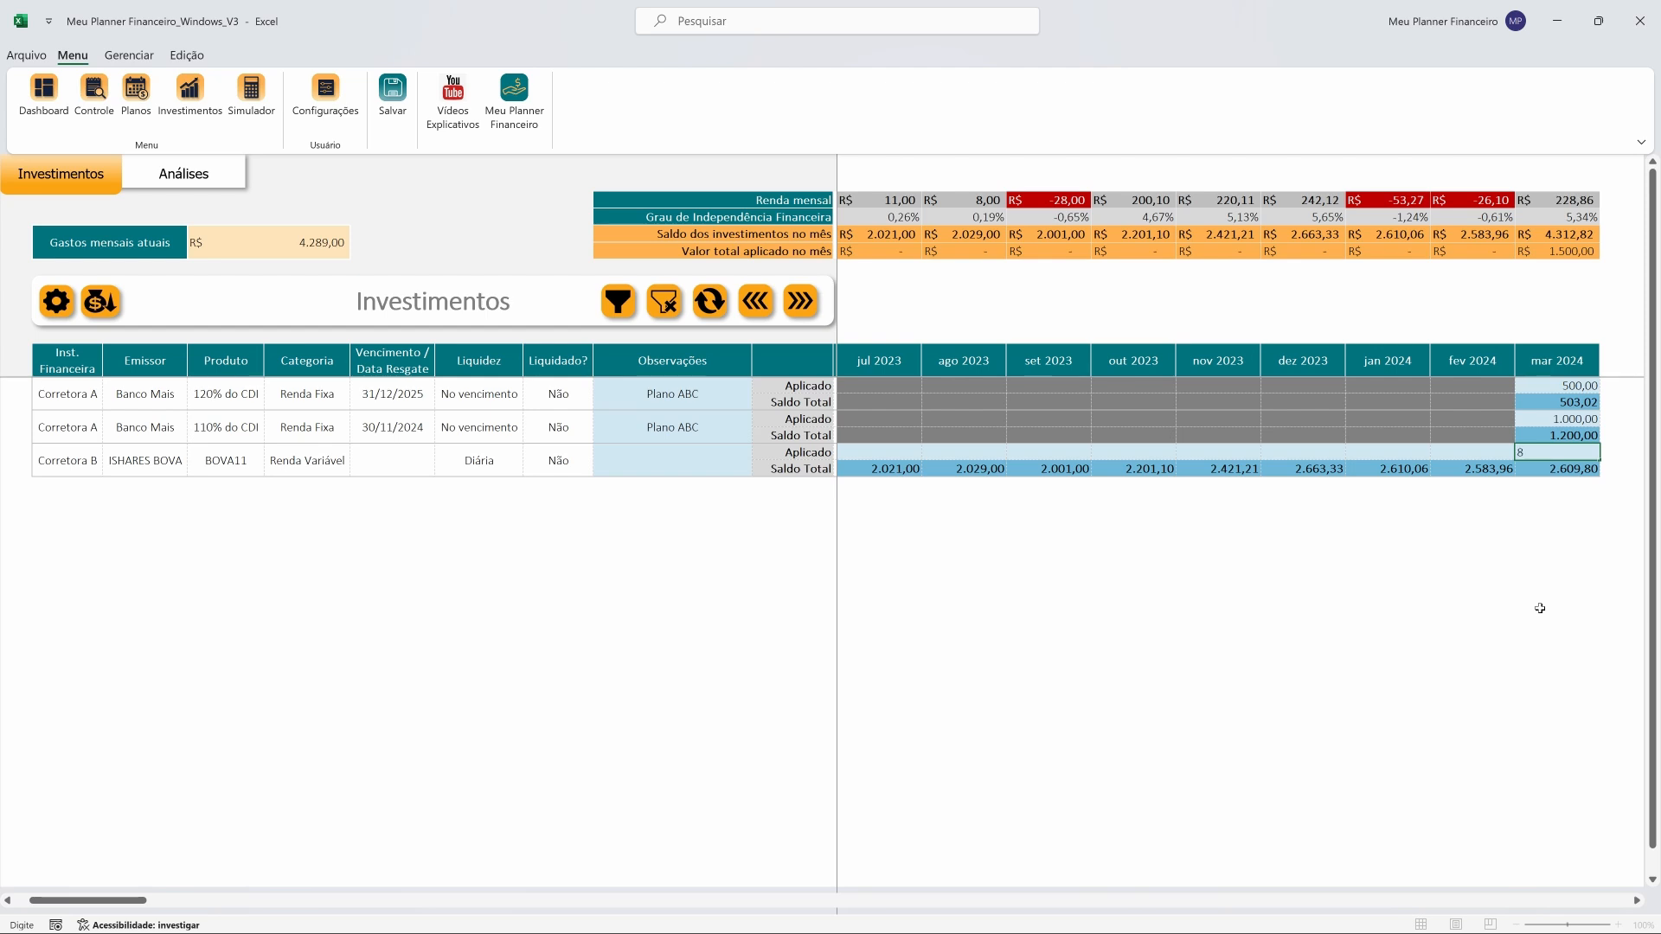
type("00")
key("Return")
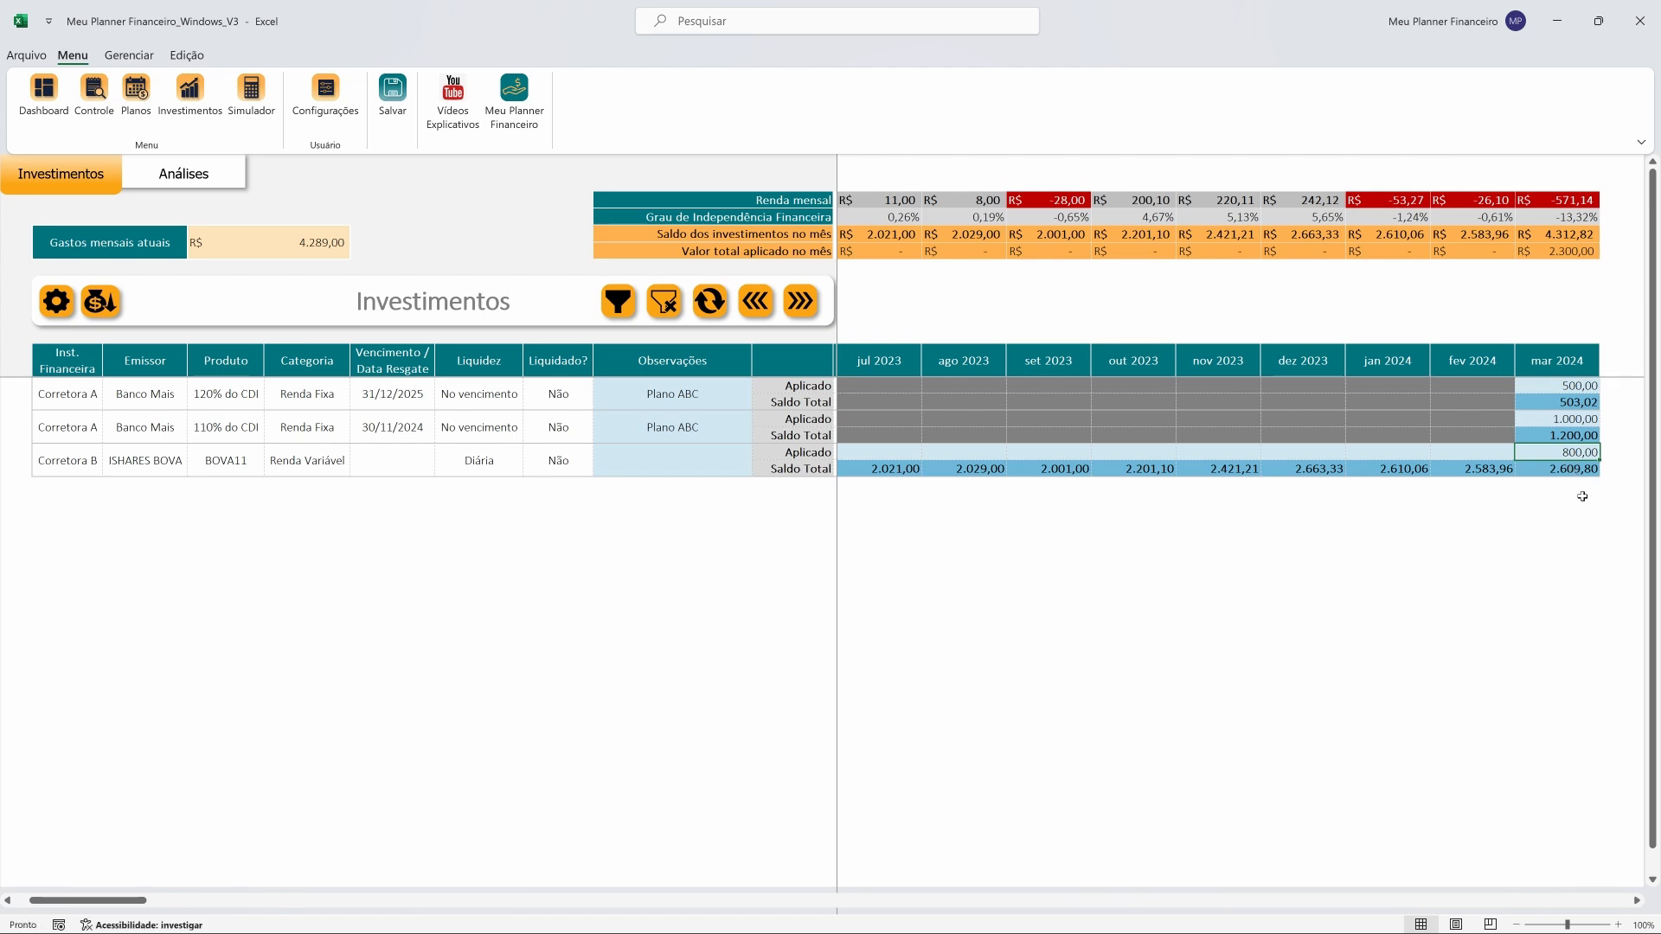
Set BOVA11's Saldo Total for mar 2024 to 3.409,80
left_click(1572, 470)
double_click(1546, 470)
left_click_drag(1531, 467, 1516, 467)
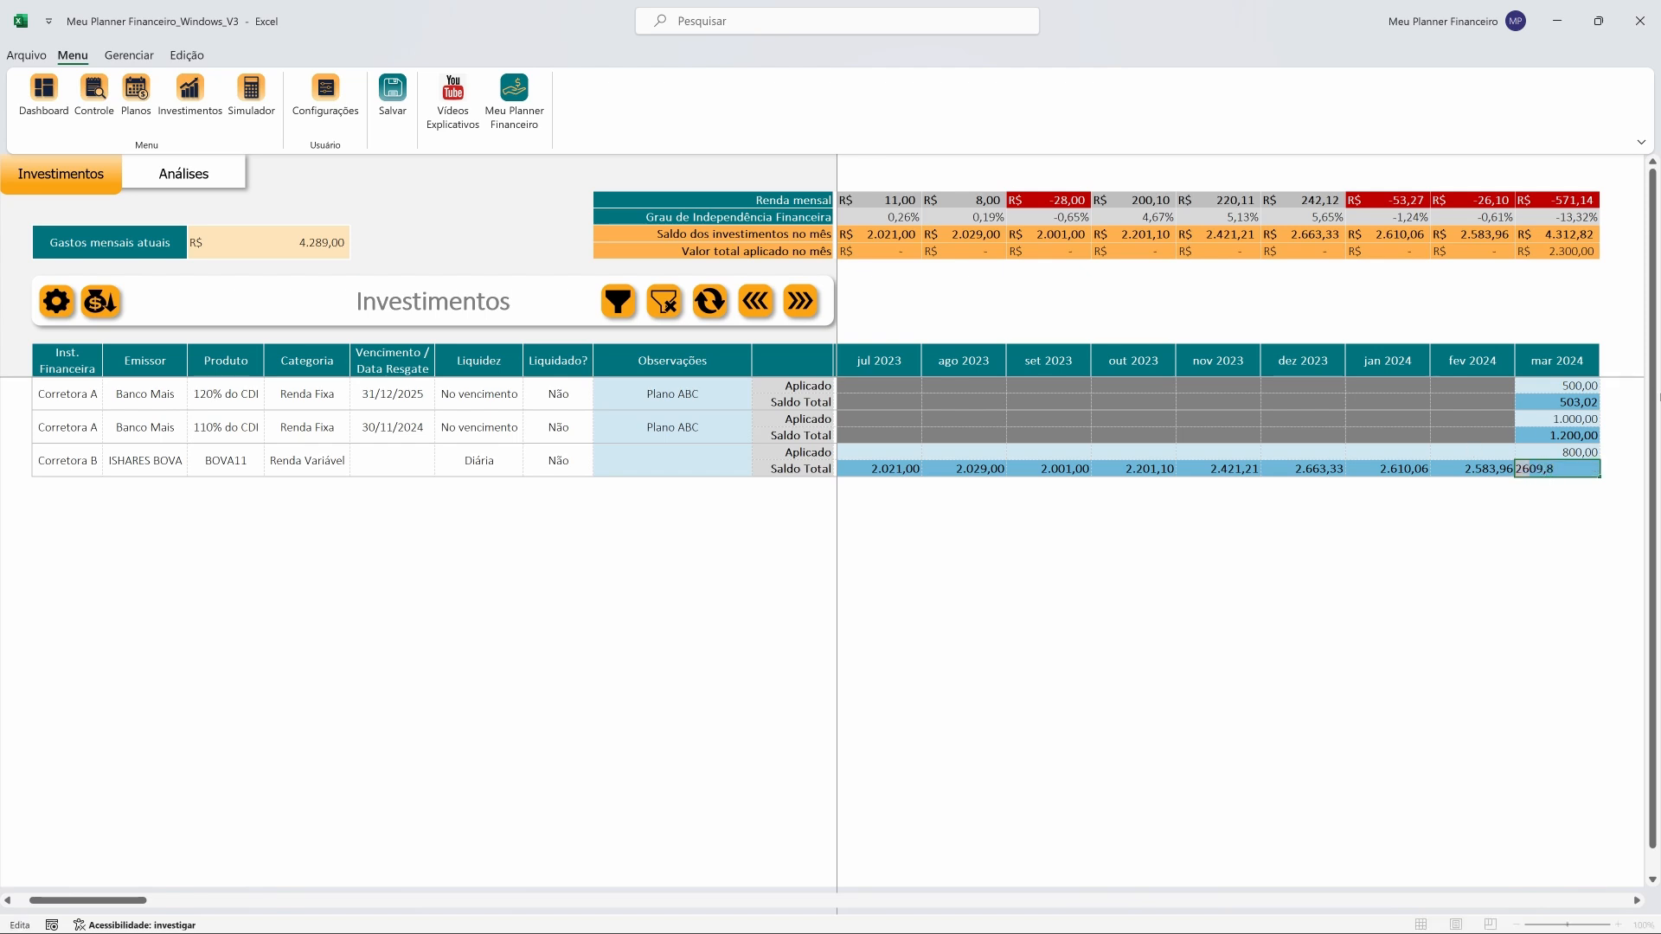
type("34")
key("Return")
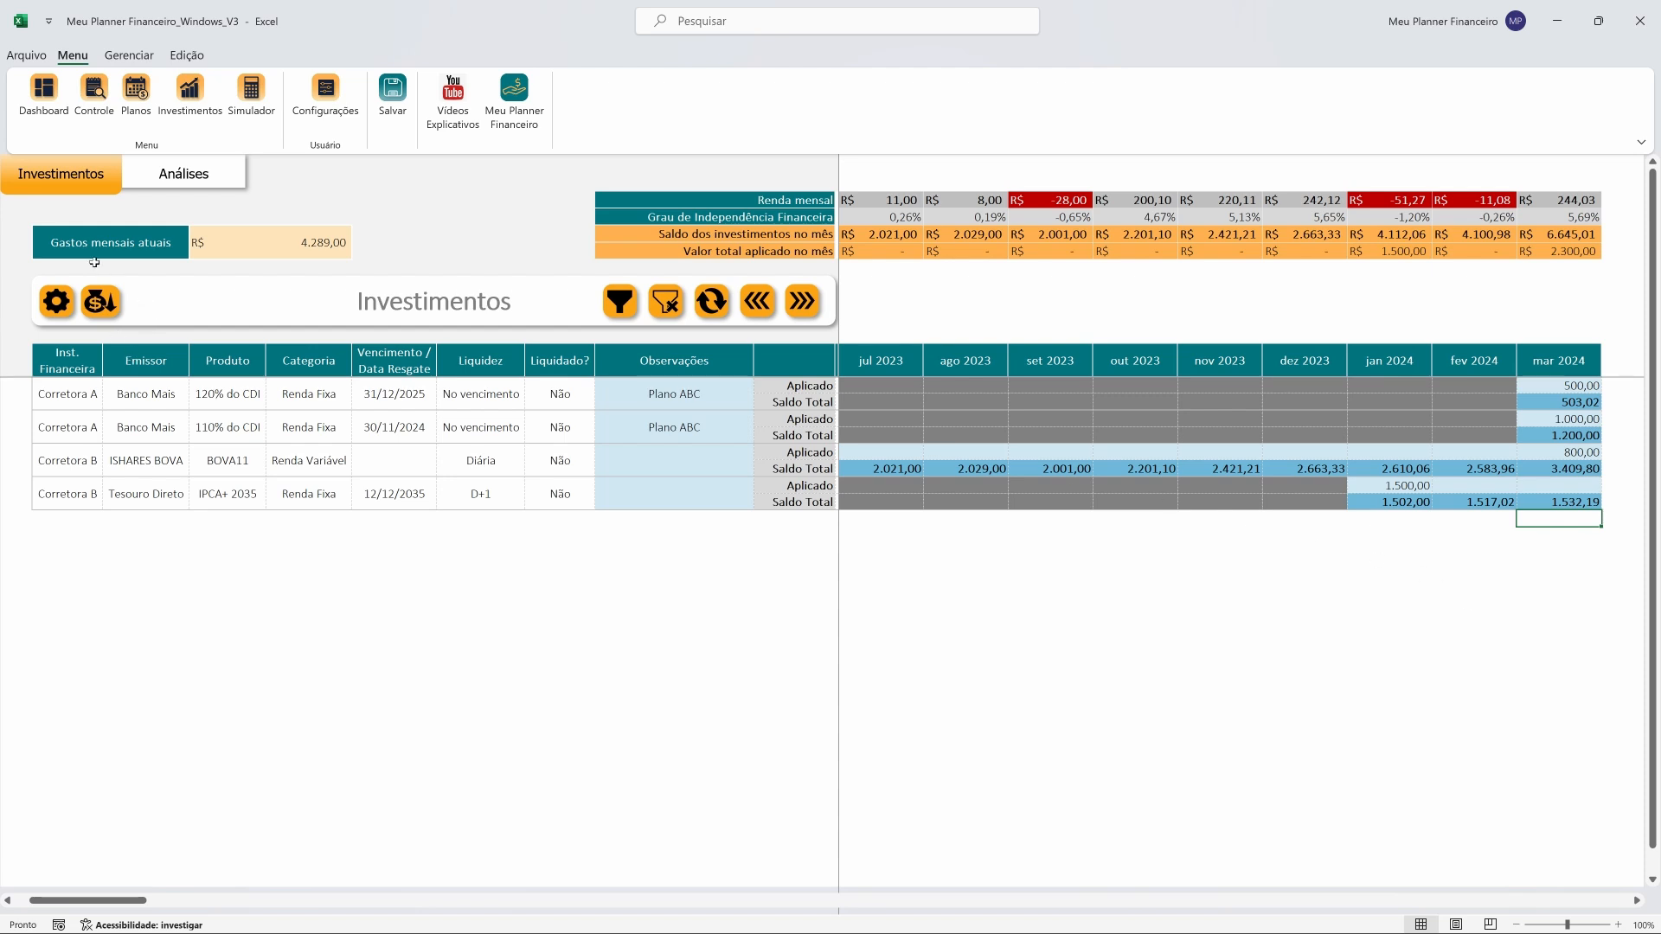
Redeem the Tesouro Direto IPCA+ 2035 investment in full, with a month balance of 1.532,19 and a net redeemed value of 1.524,95
left_click(101, 302)
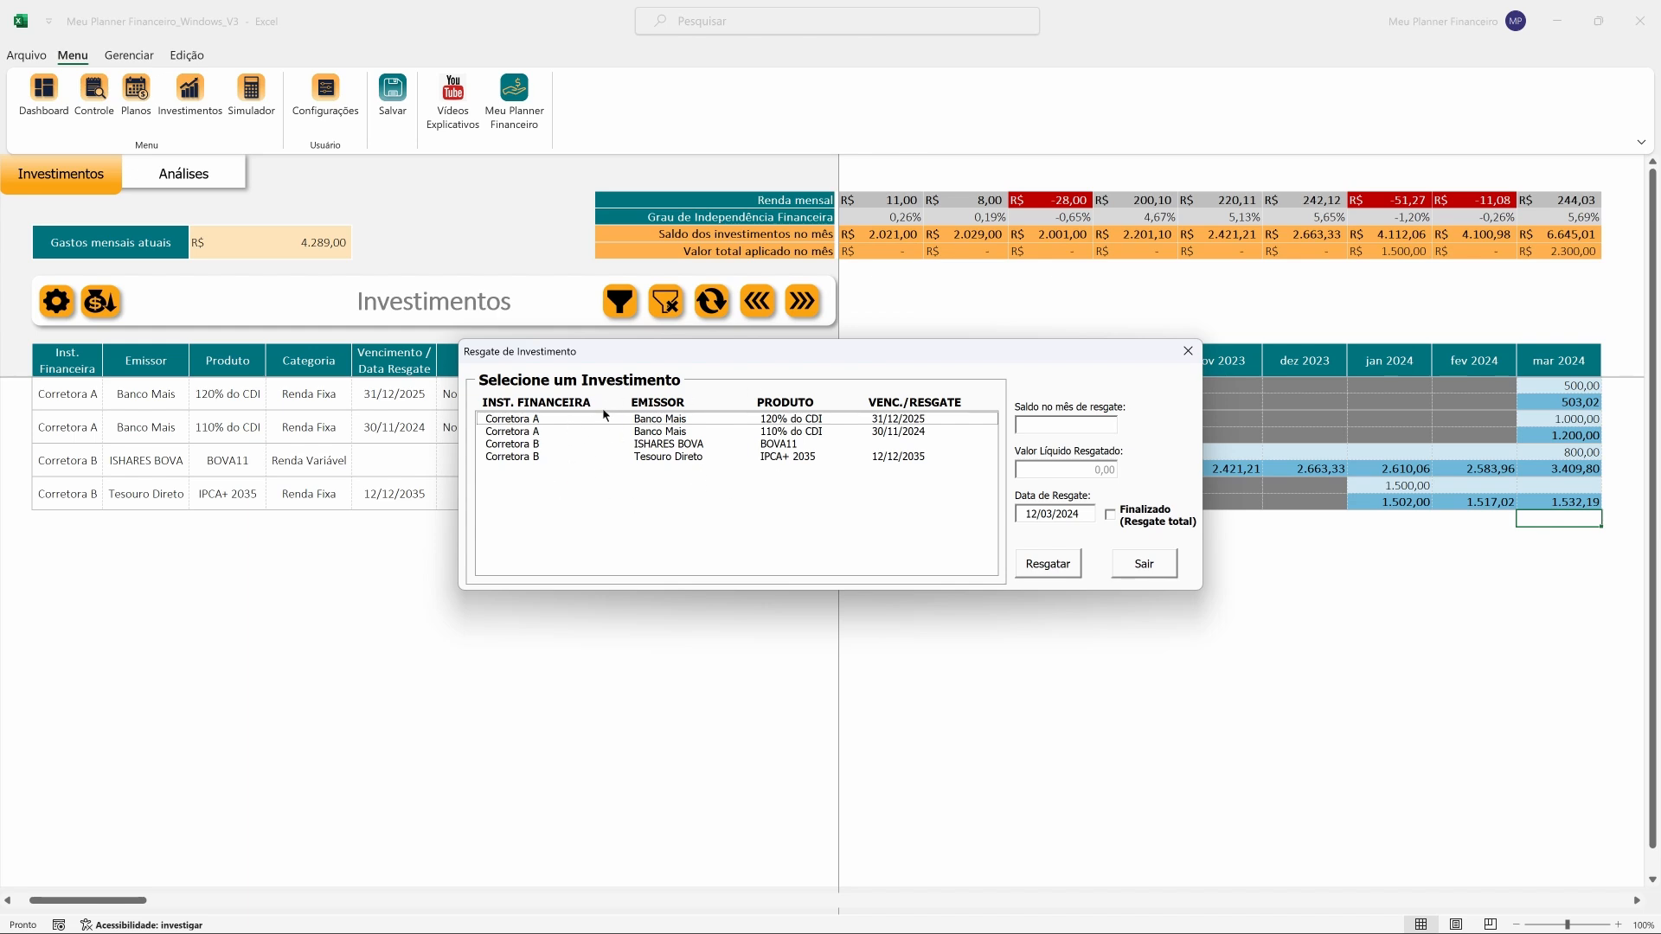
left_click(671, 458)
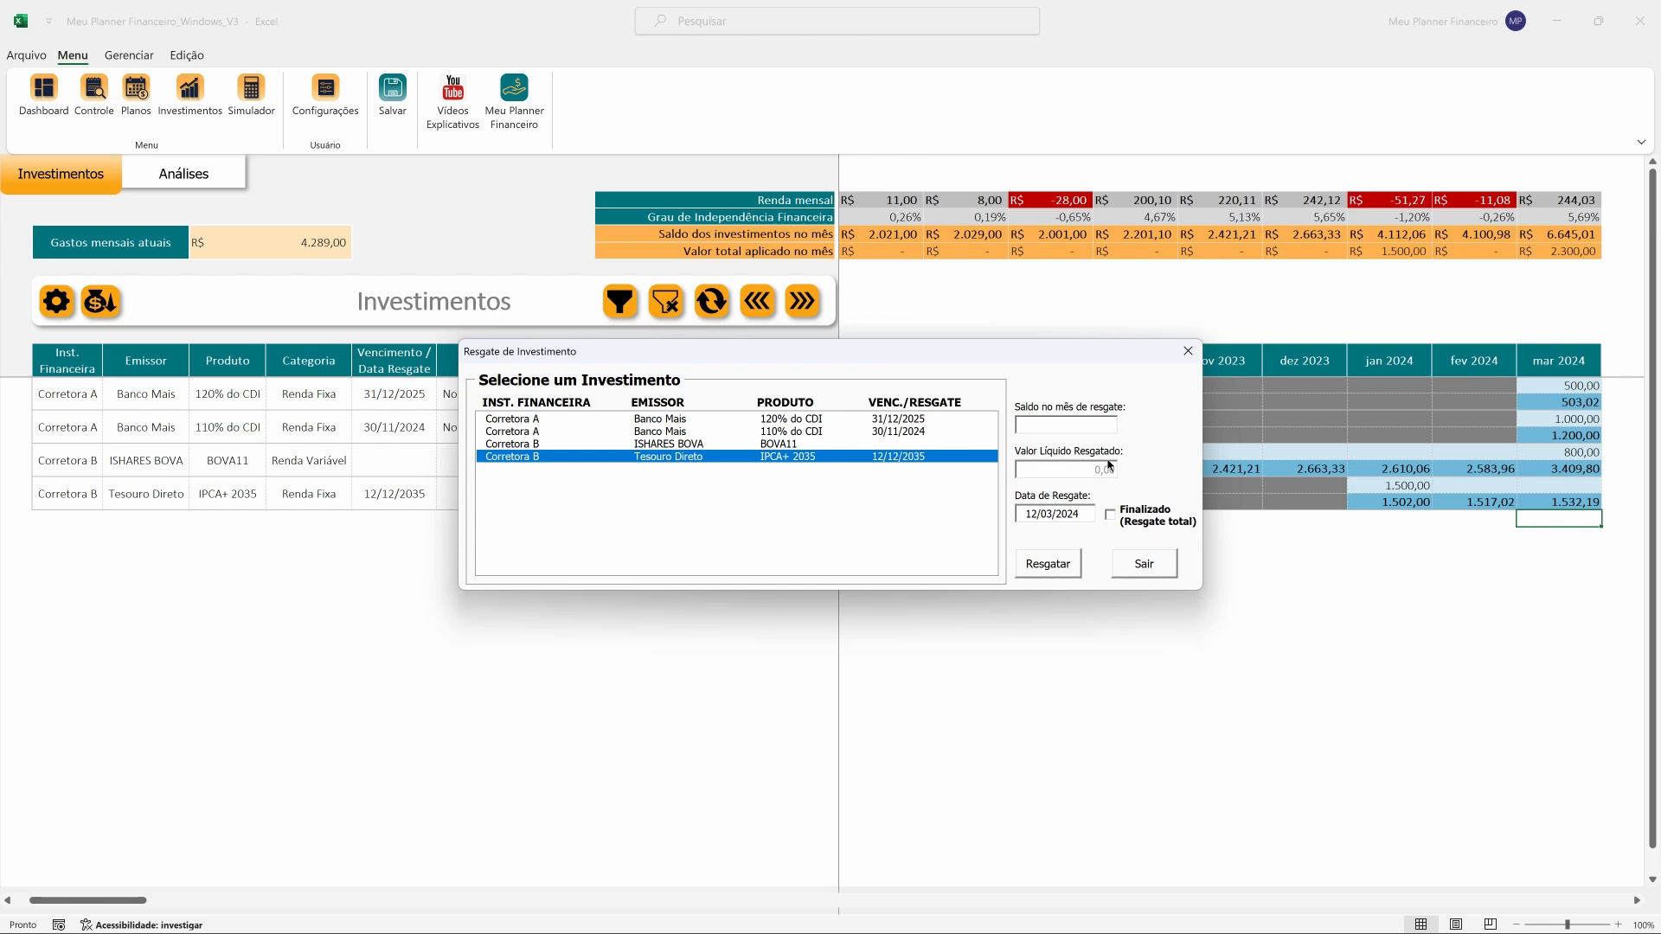
type("532,19")
key("Tab")
type("1524,95")
left_click(1110, 517)
left_click(1047, 564)
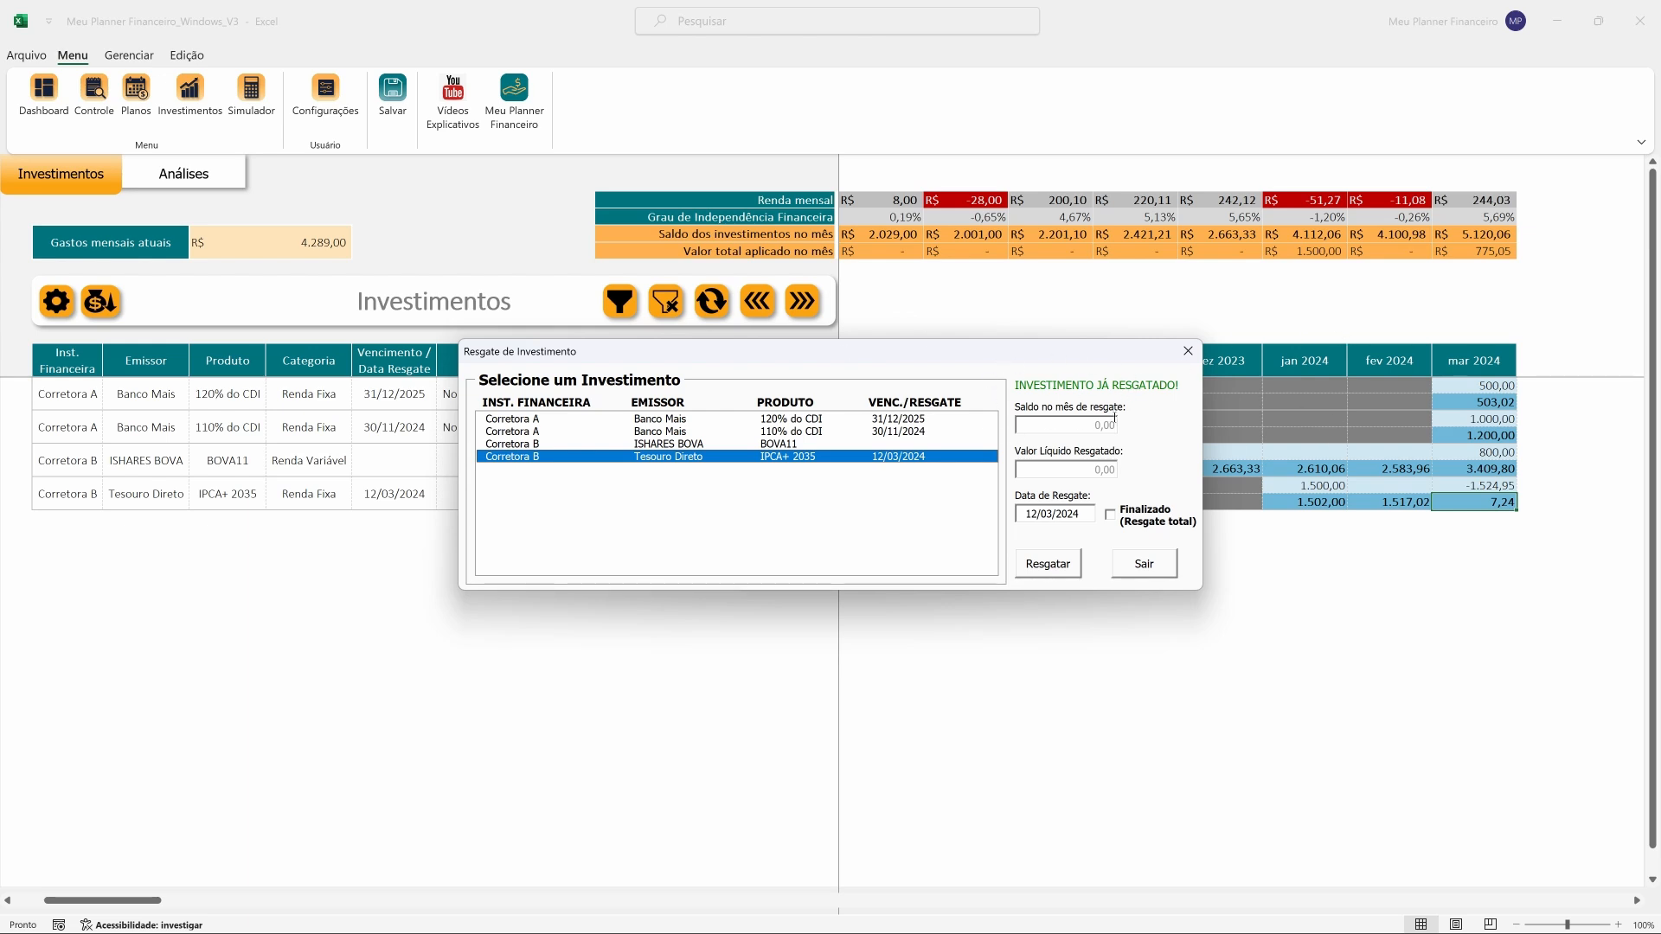
left_click(1157, 561)
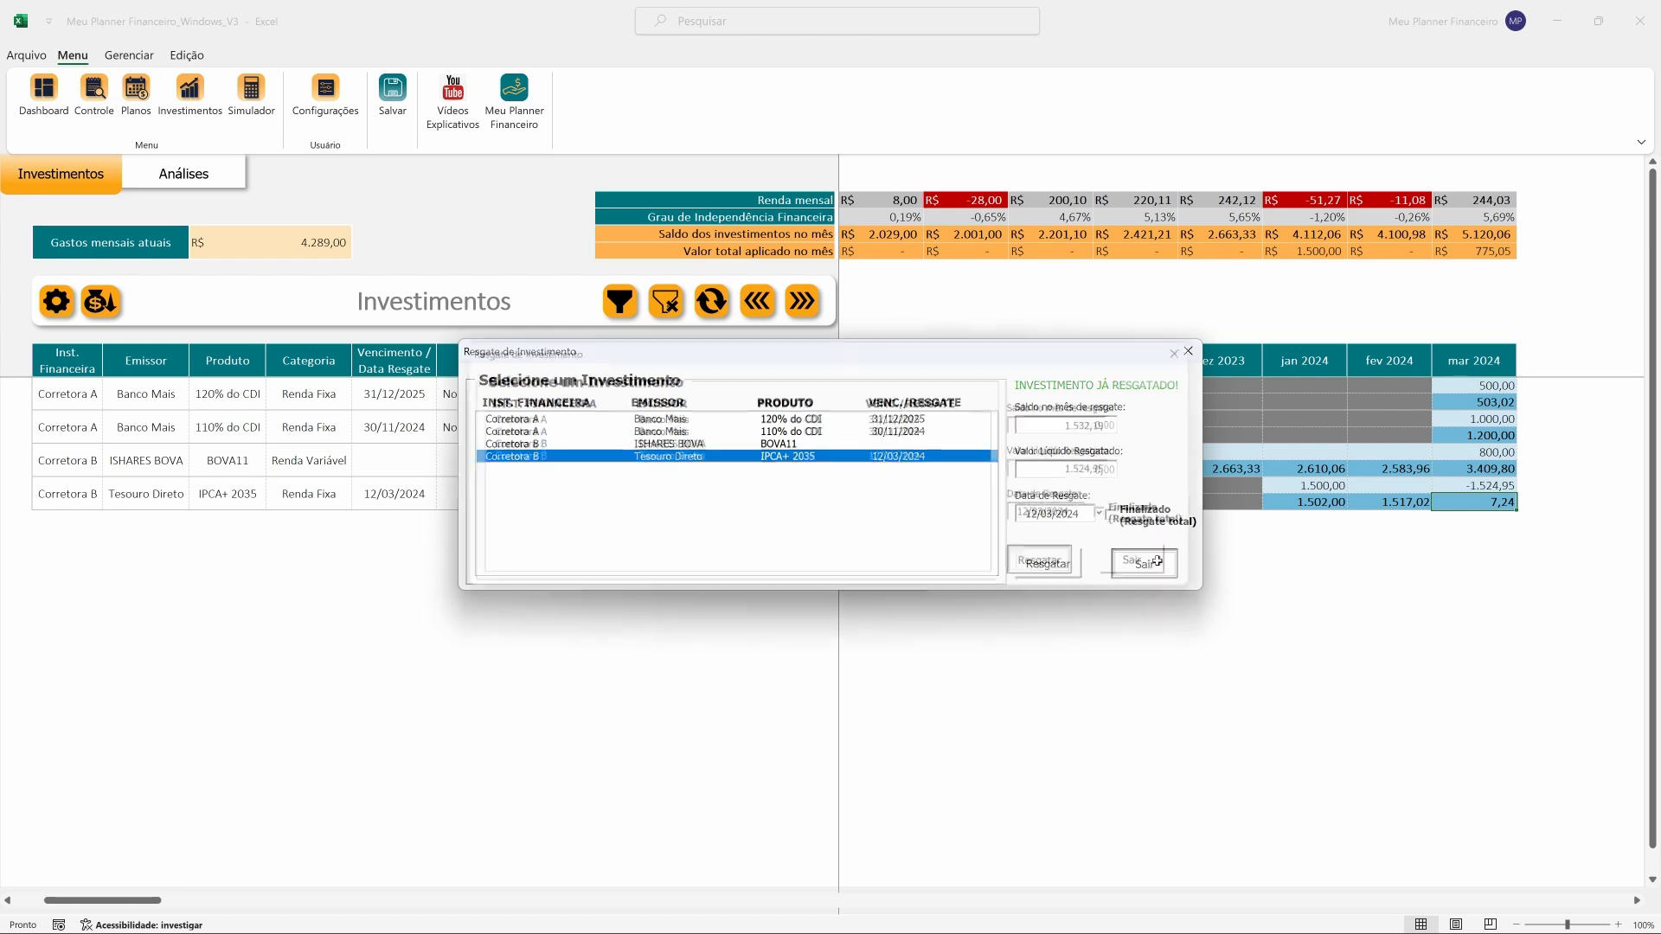
Check the redeemed investment's applied value and balance for mar 2024, and jump the timeline to jun 2023 and back to mar 2024
left_click(1492, 485)
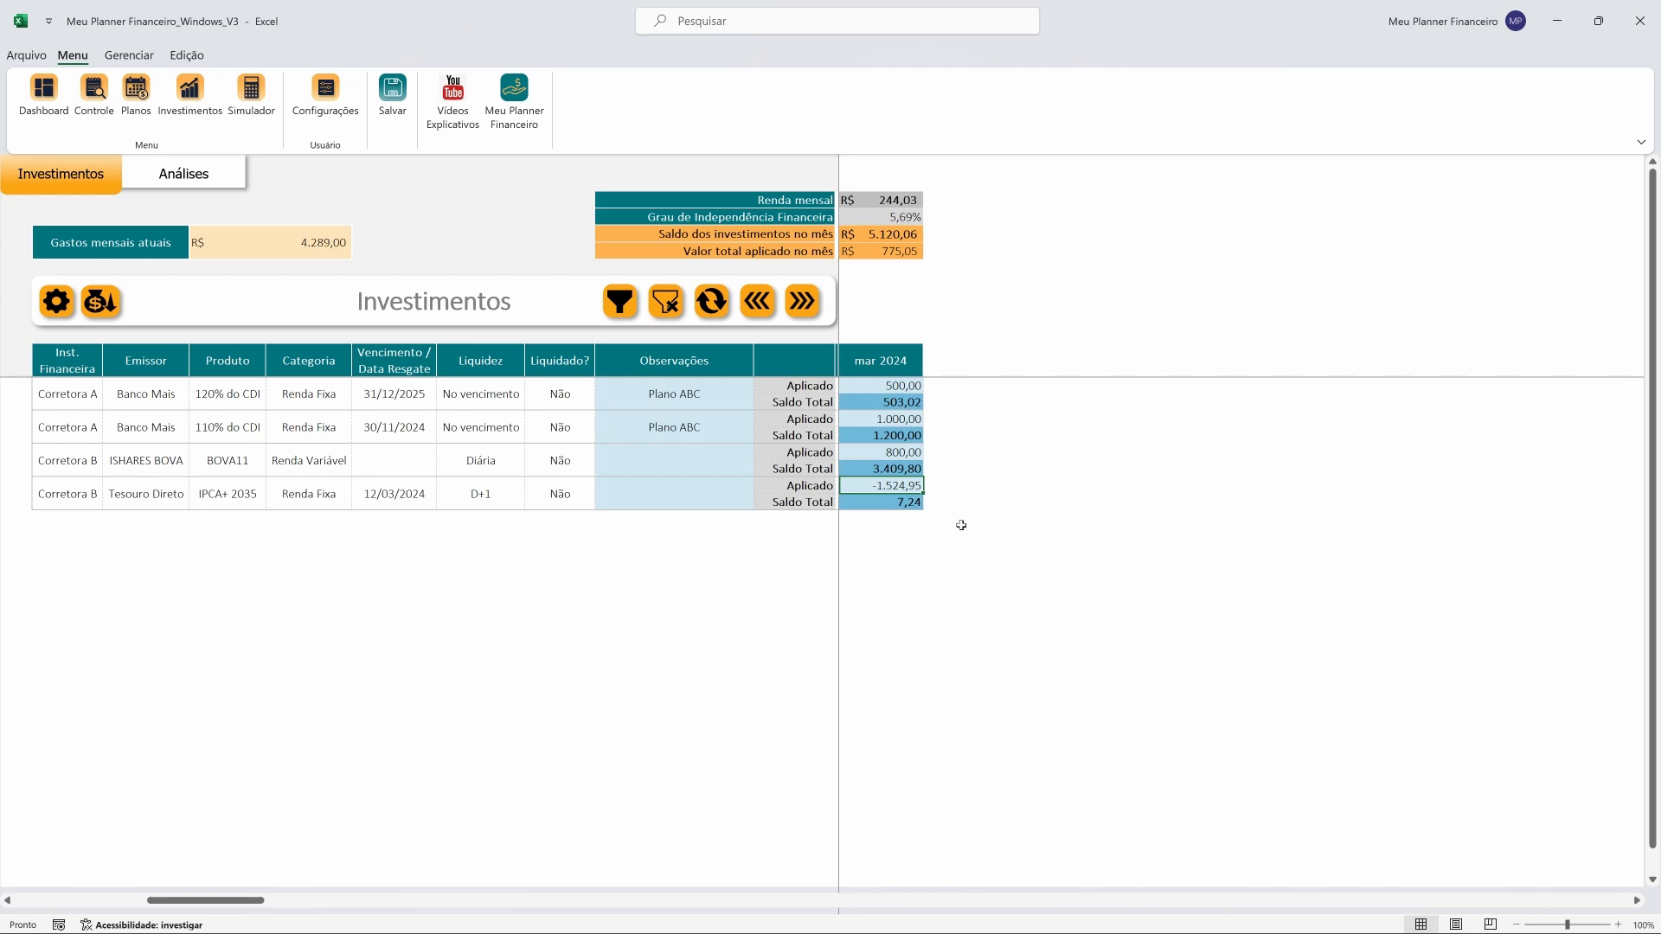
key("Down")
left_click(763, 314)
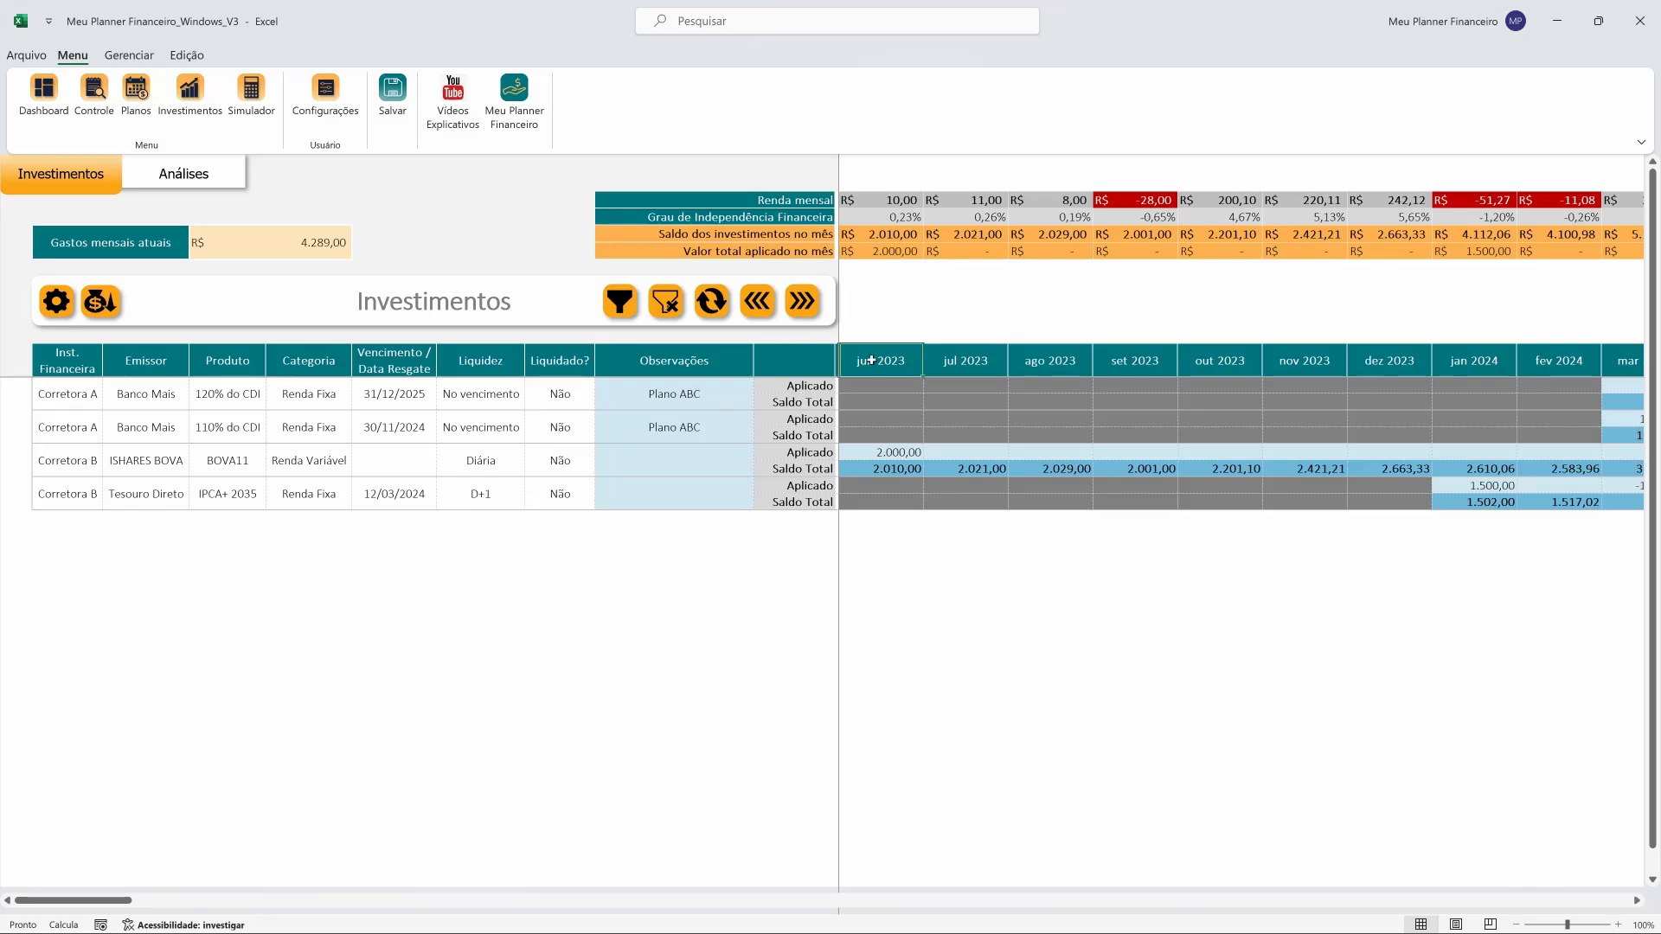
left_click(803, 308)
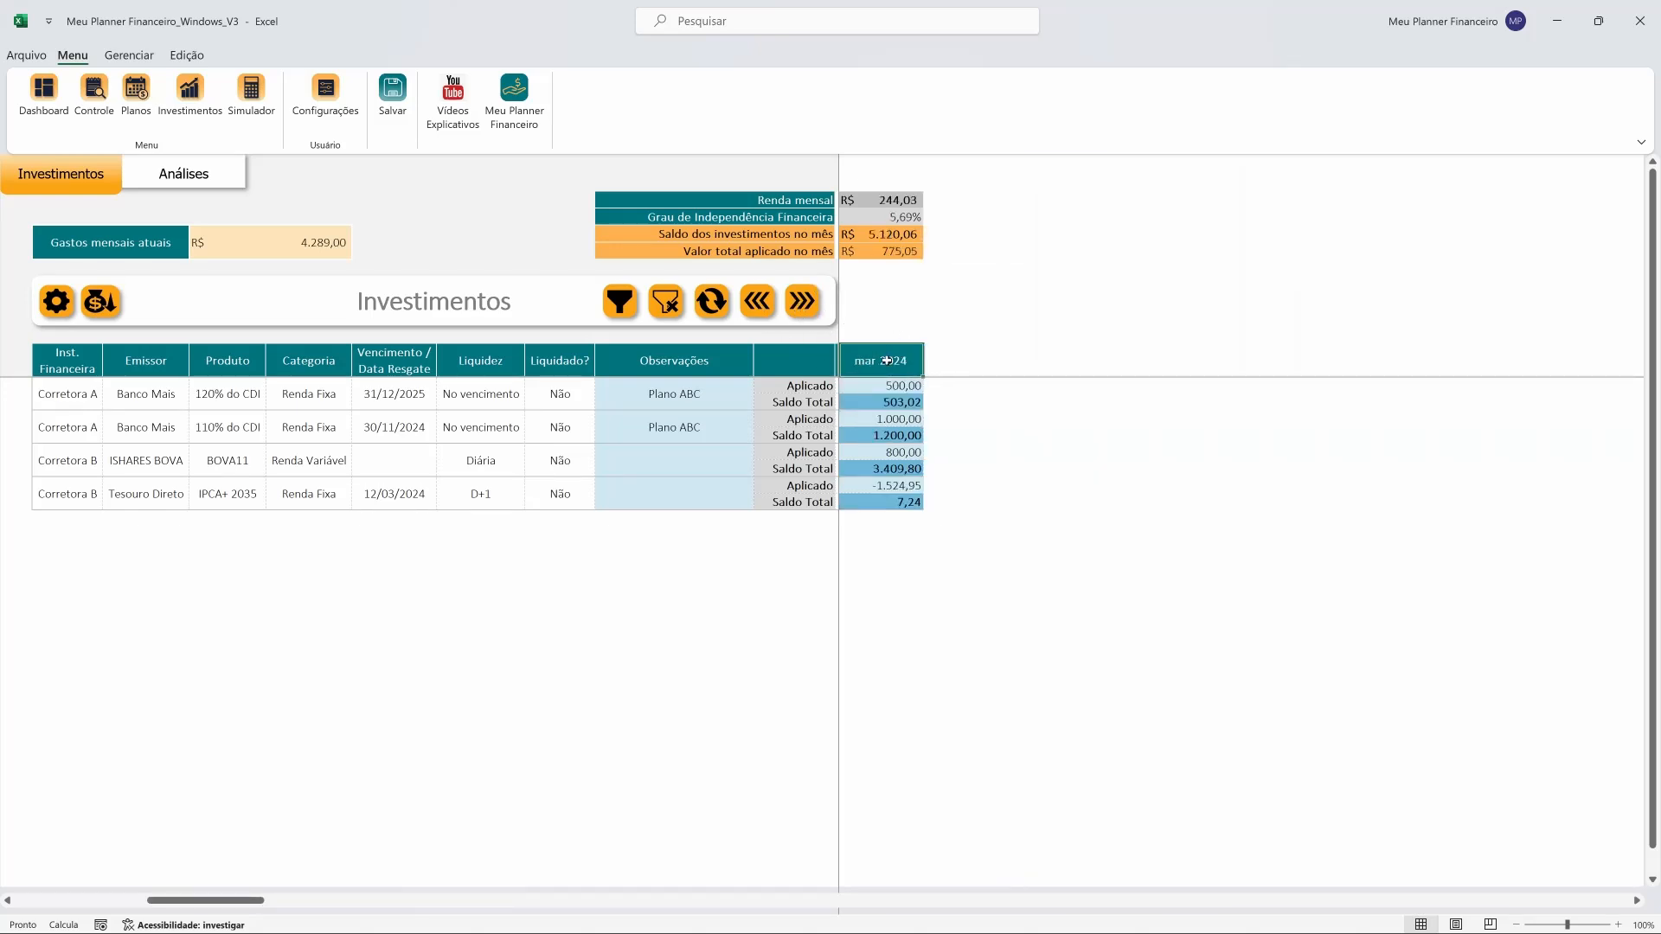